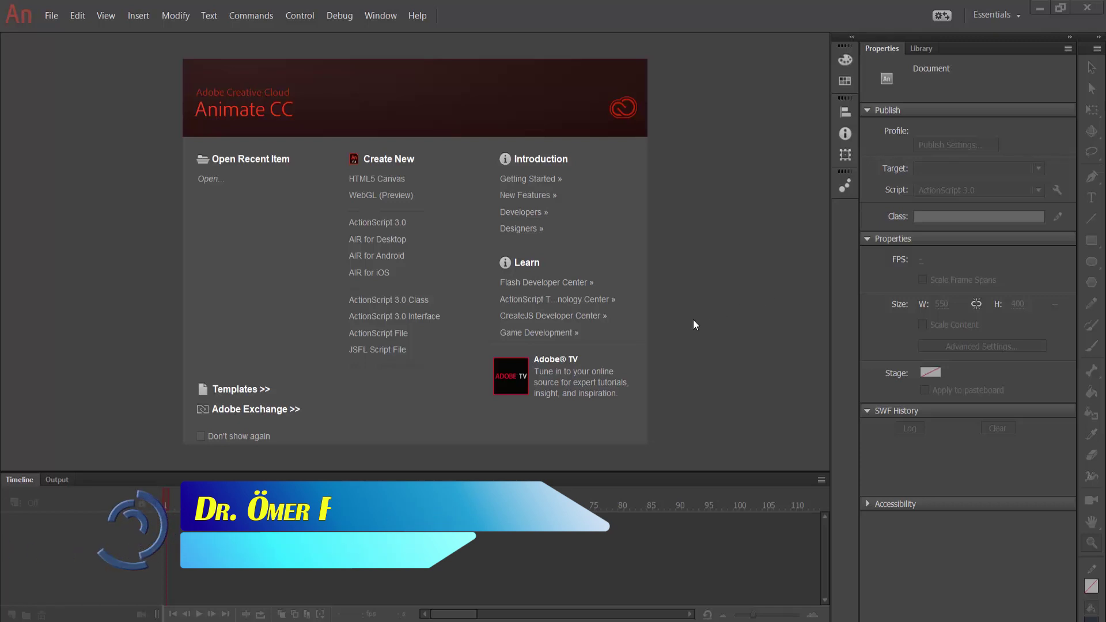
- Play the finished rocket.swf animation from the animate_uyg7 folder in a maximized Flash Player window, and close the player
key("alt+Tab")
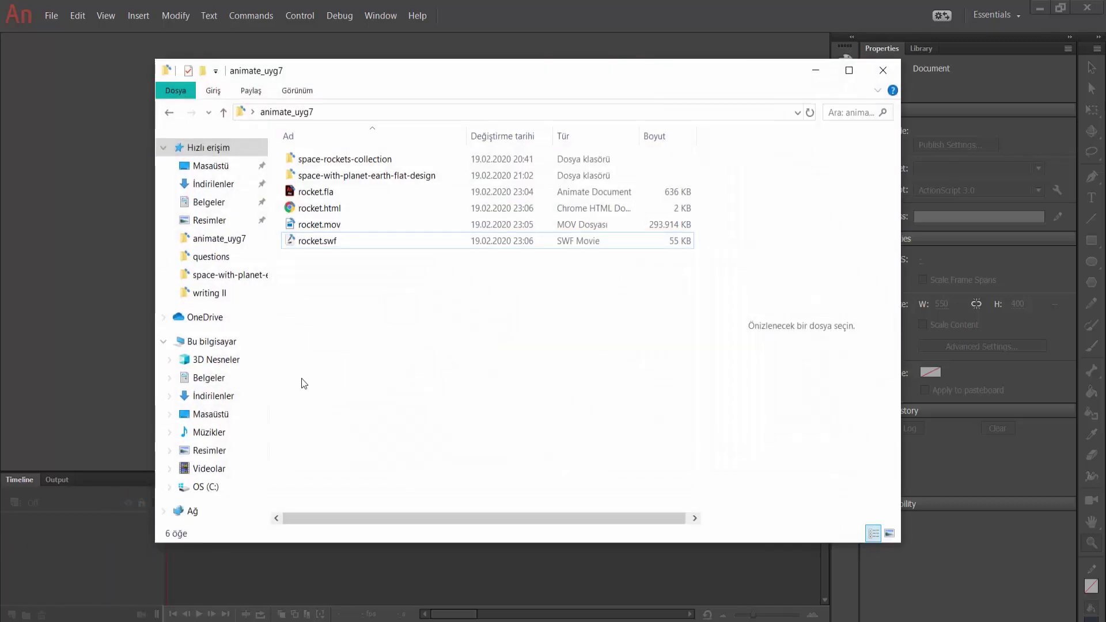
left_click(312, 240)
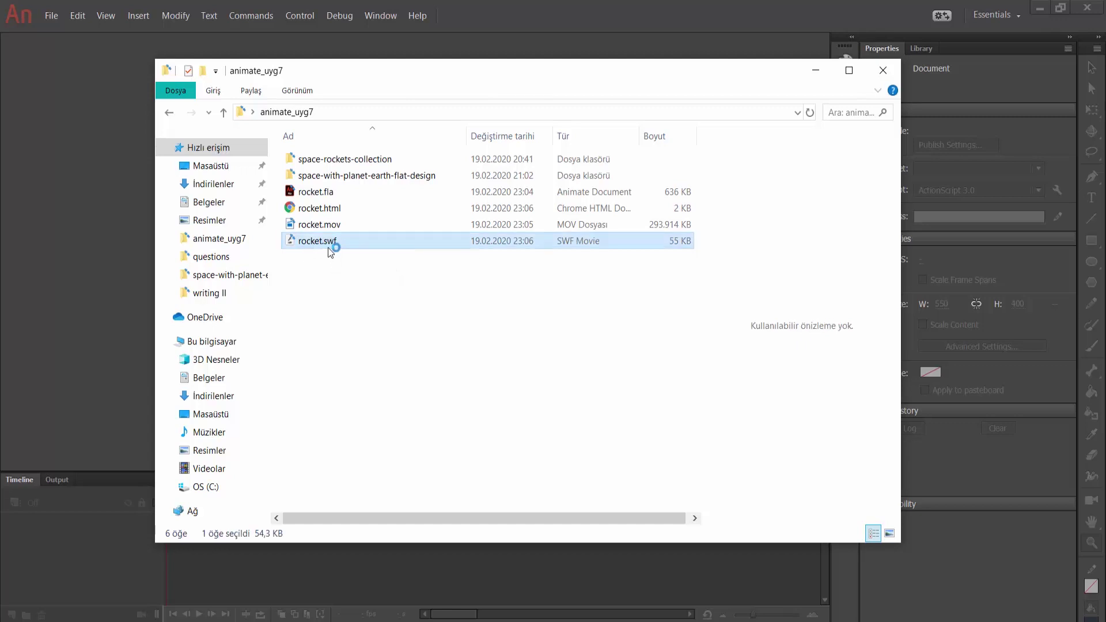
double_click(344, 240)
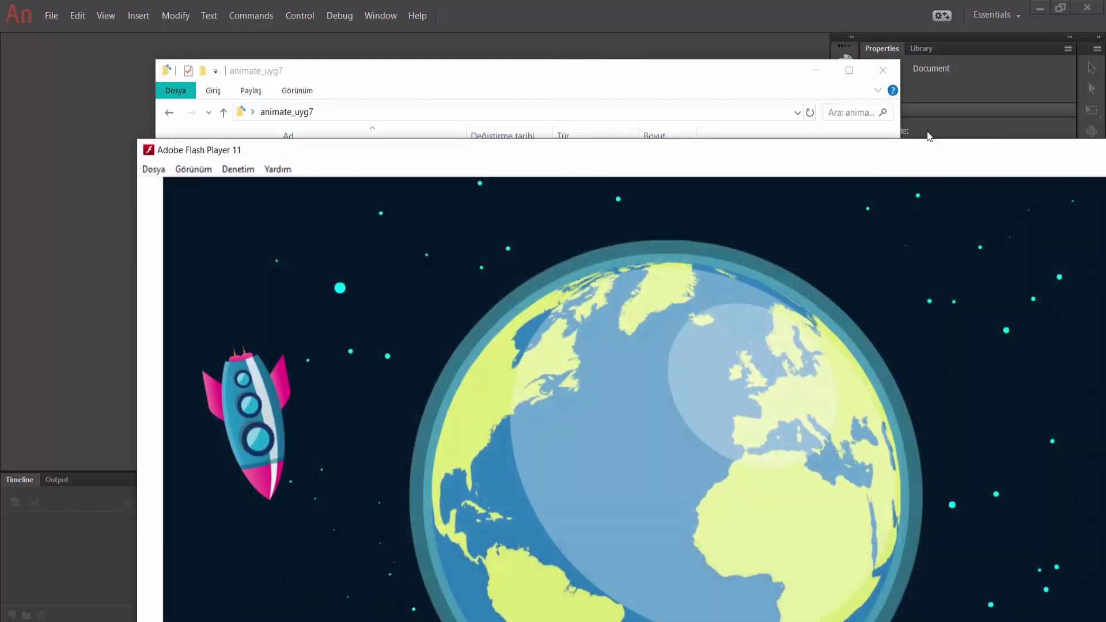
double_click(997, 147)
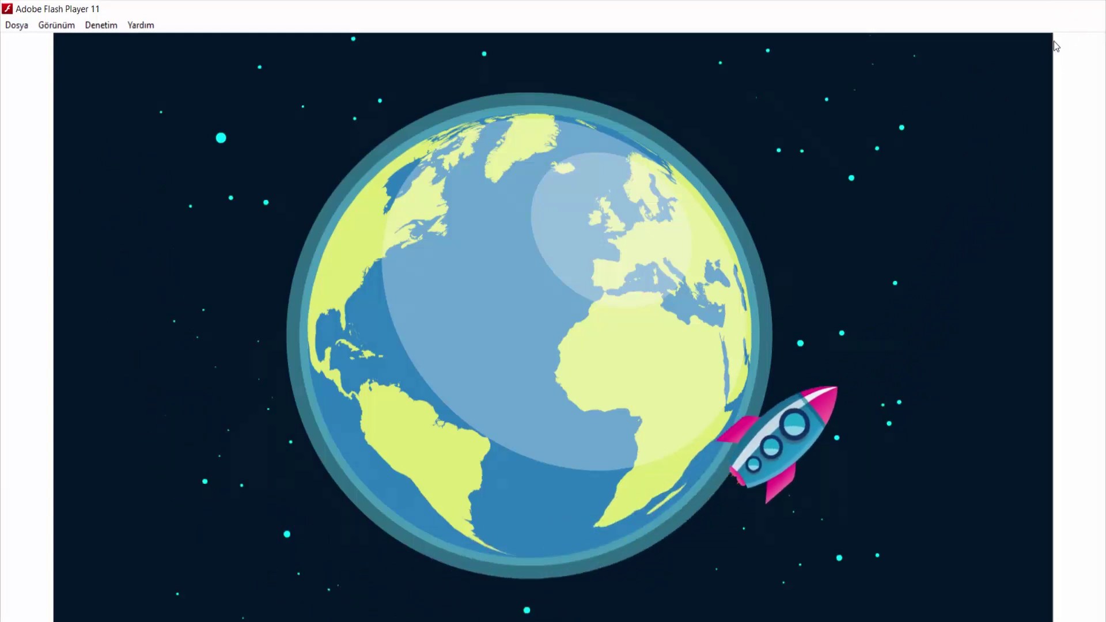
left_click(1088, 9)
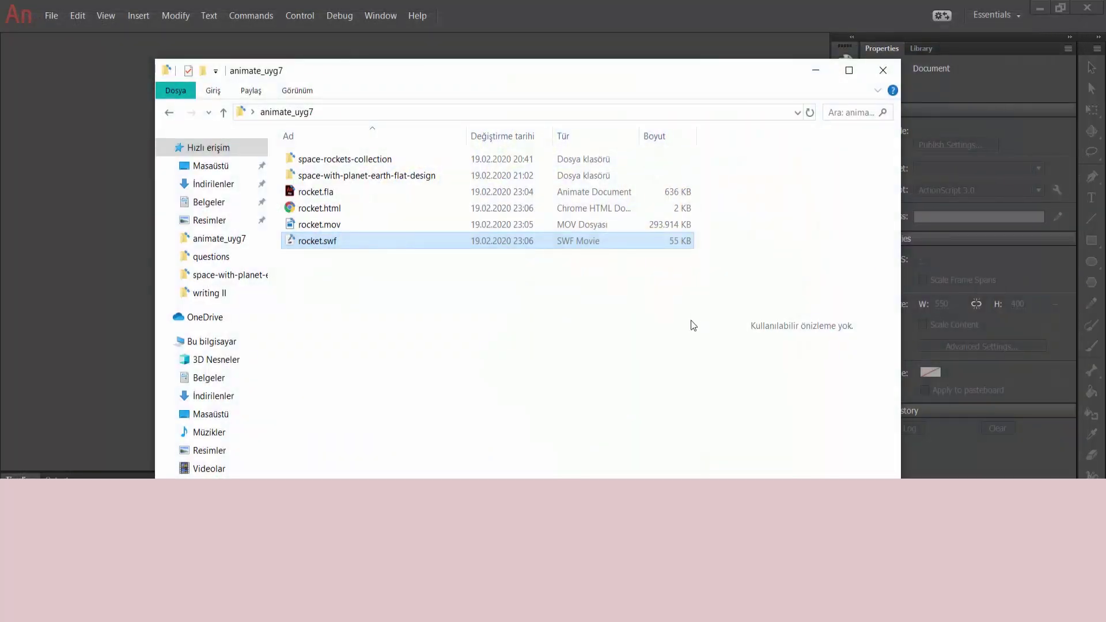
- Switch back to Adobe Animate and create a new ActionScript 3.0 document
left_click(693, 18)
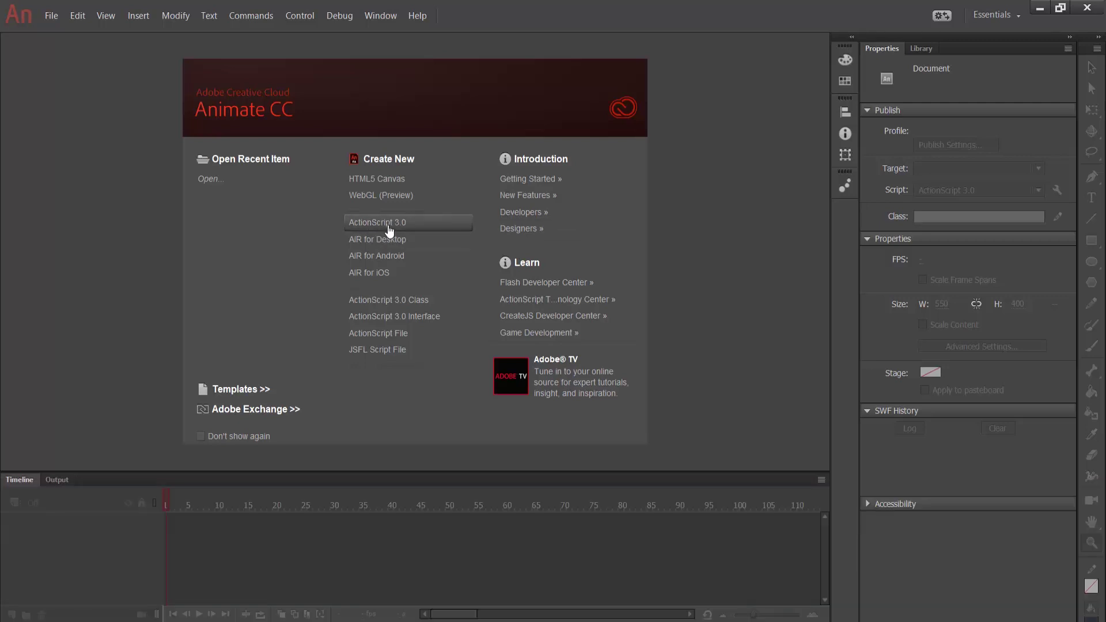
left_click(390, 229)
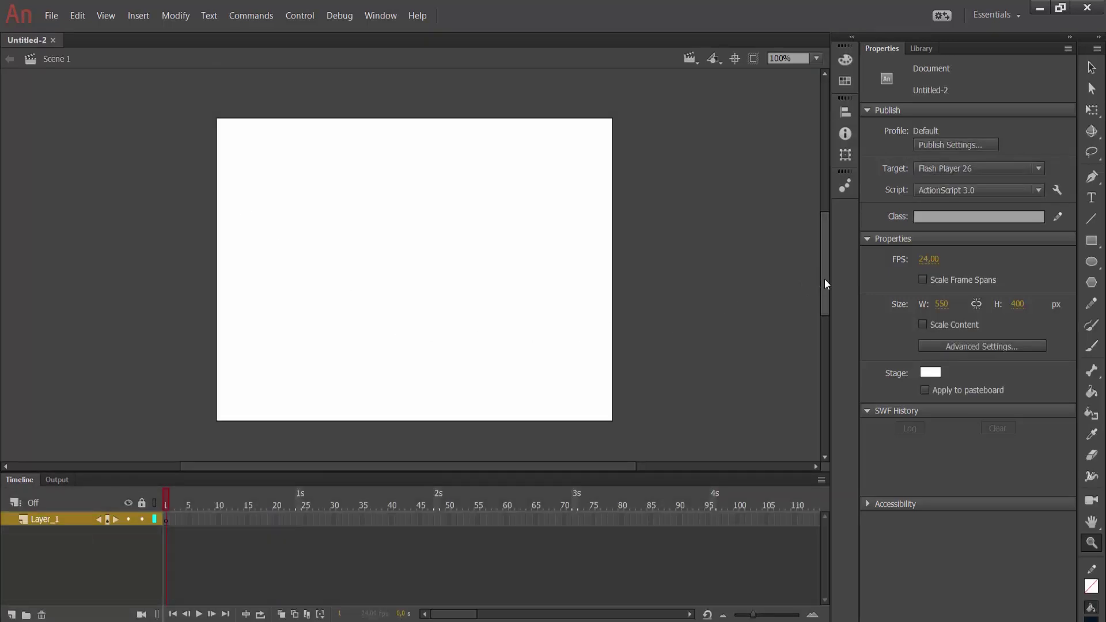
scroll(825, 286, "down", 1)
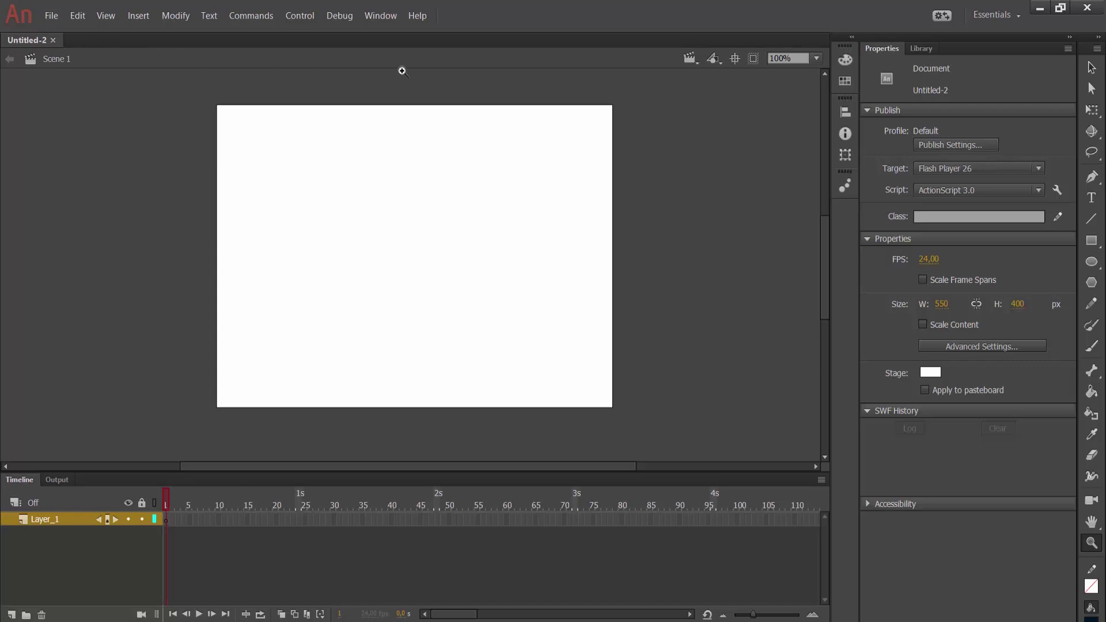
- Choose earth.ai from the space-with-planet-earth-flat-design folder for import to the stage
left_click(50, 16)
mouse_move(129, 219)
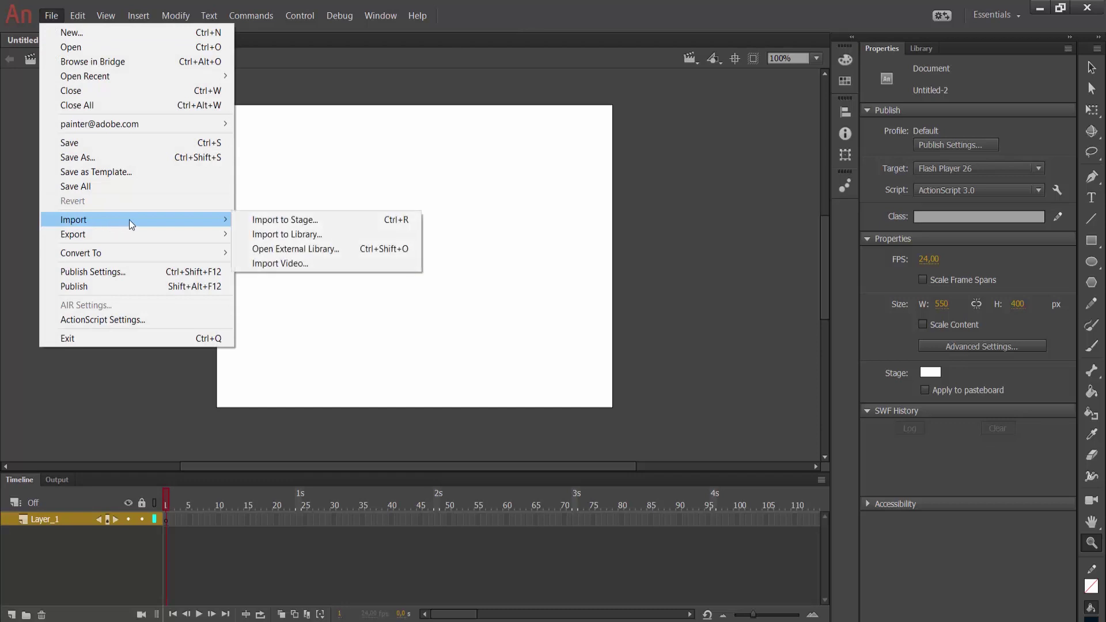
left_click(295, 221)
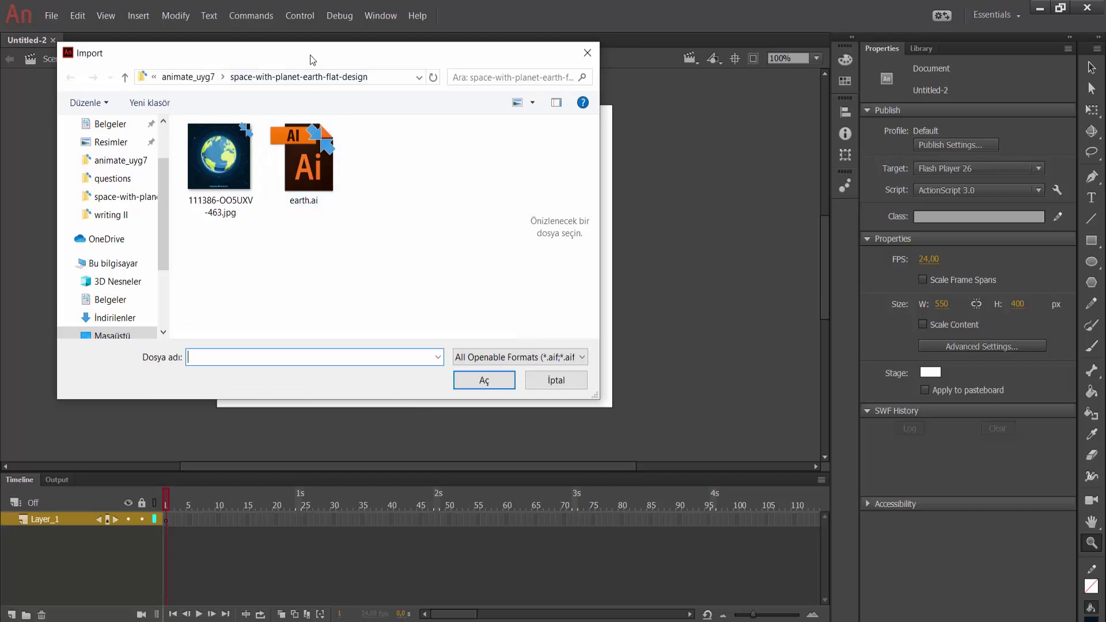
left_click_drag(310, 55, 329, 74)
left_click(337, 195)
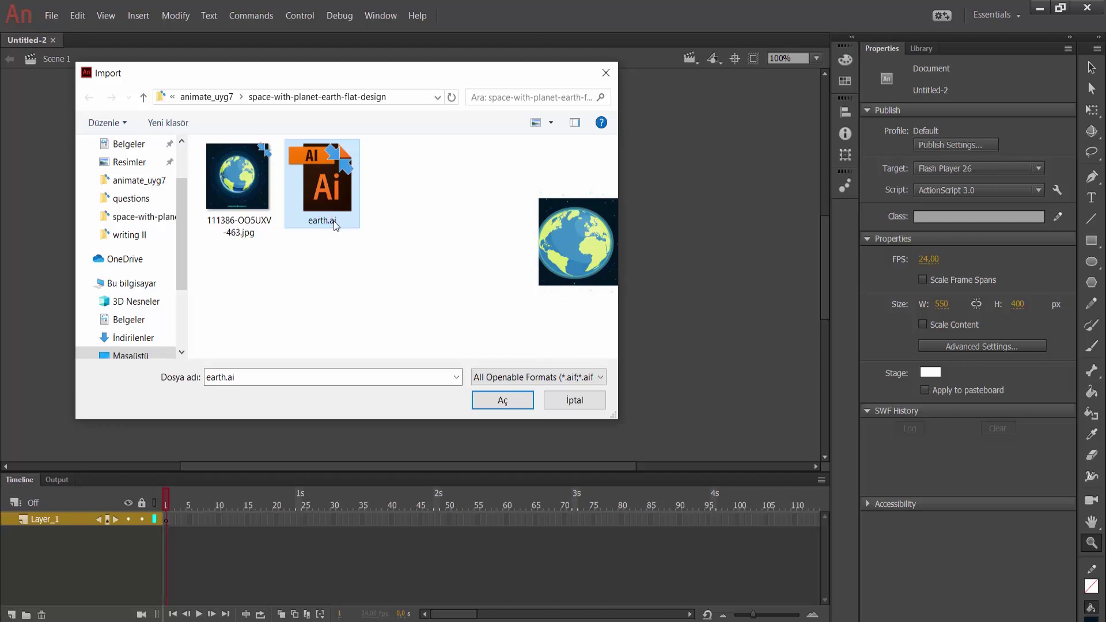
left_click(509, 403)
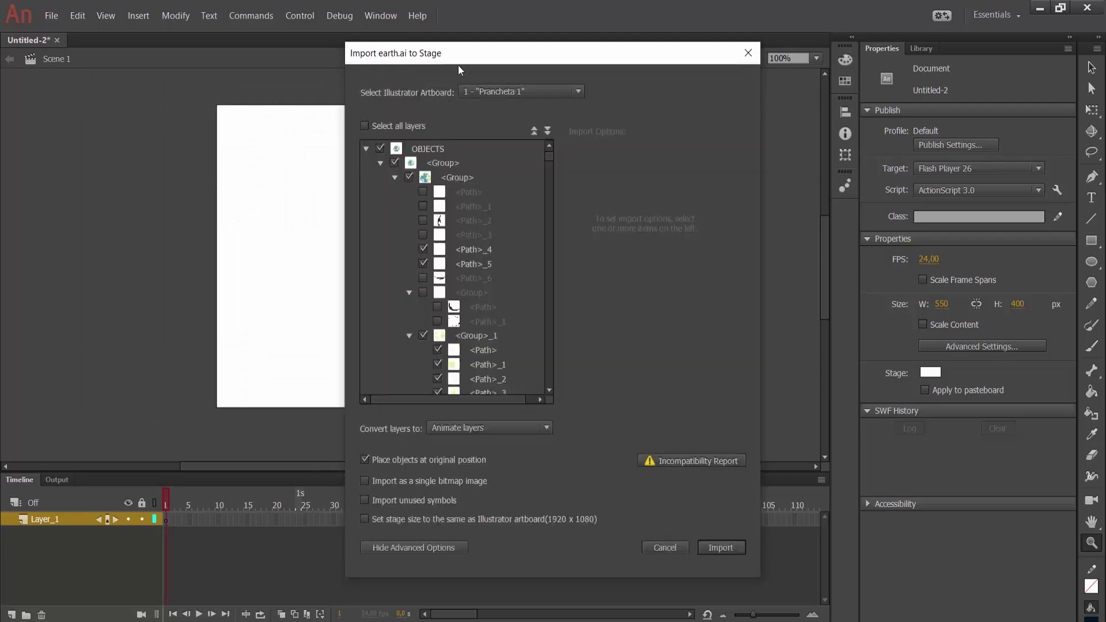
- Collapse the OBJECTS layer tree and import the OBJECTS and BACKGROUND layers of earth.ai to the stage
left_click_drag(458, 67, 366, 57)
left_click(271, 153)
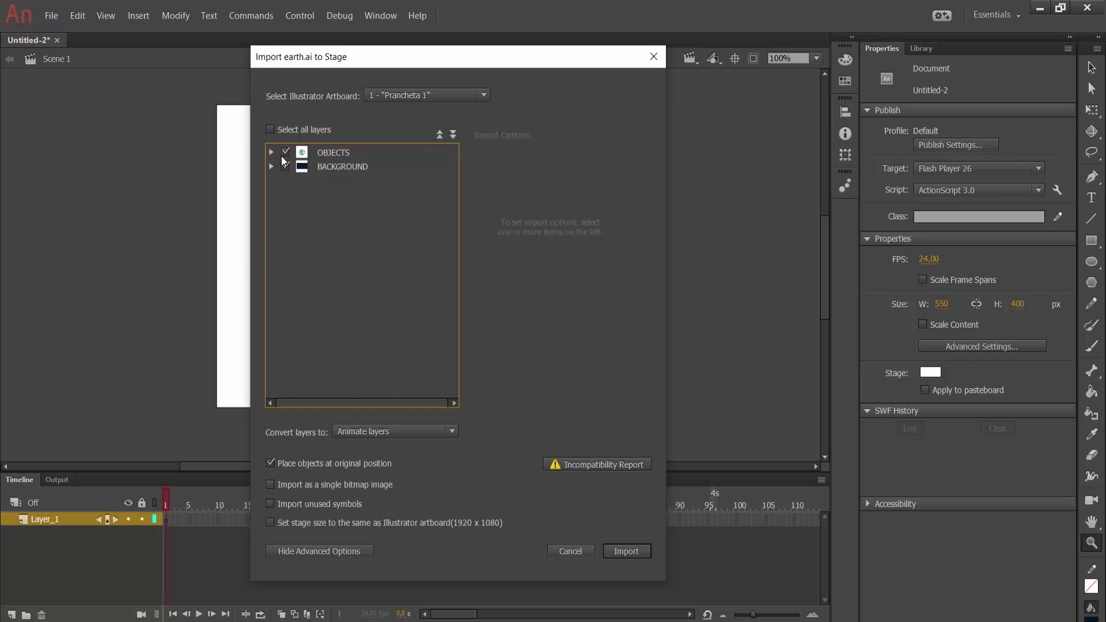
left_click(272, 153)
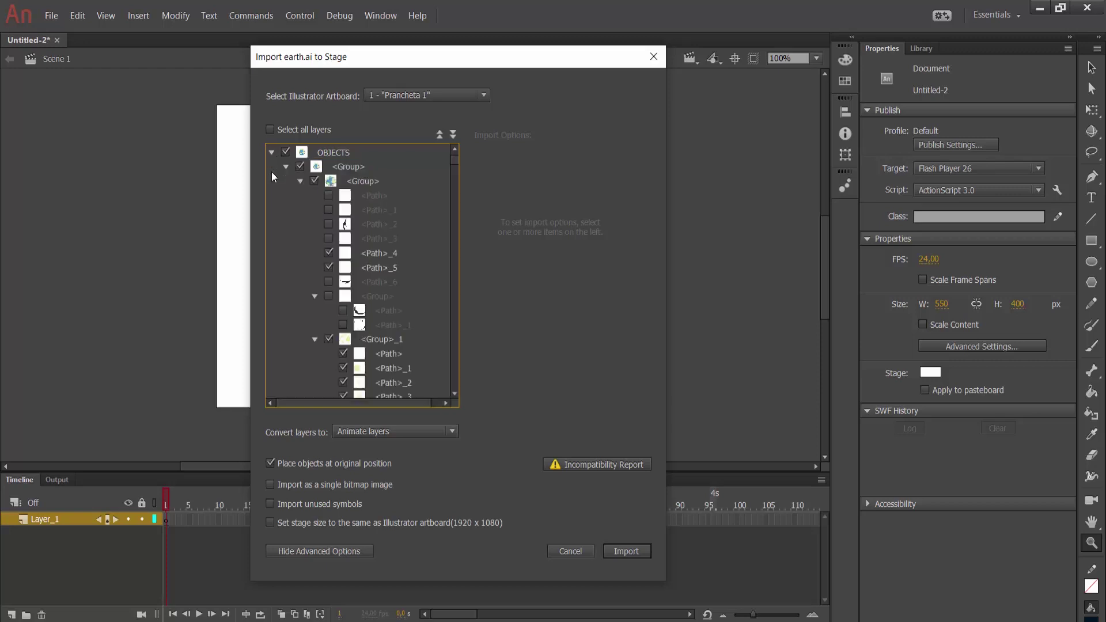
left_click(271, 153)
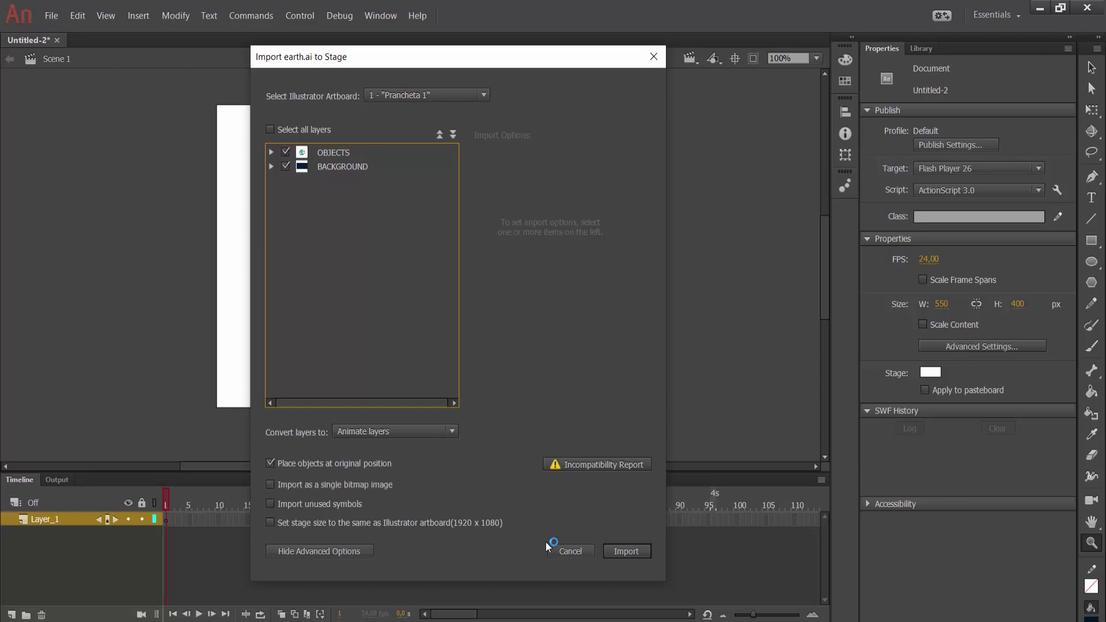
left_click(631, 554)
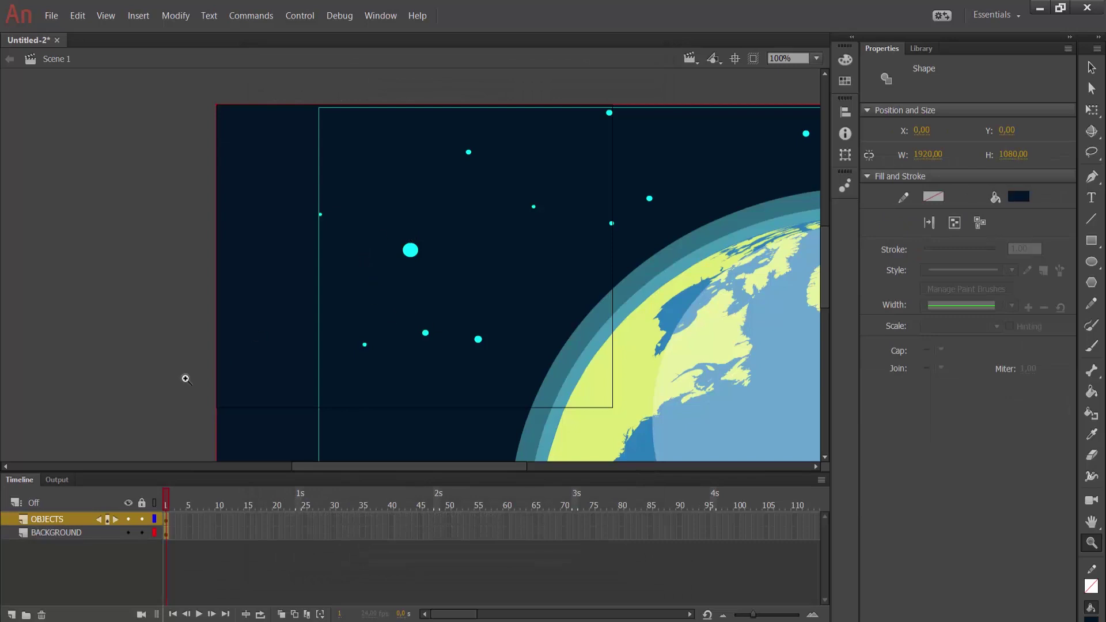
- Examine what the OBJECTS and BACKGROUND layers contain on the stage, temporarily hiding OBJECTS
left_click(178, 286, "alt")
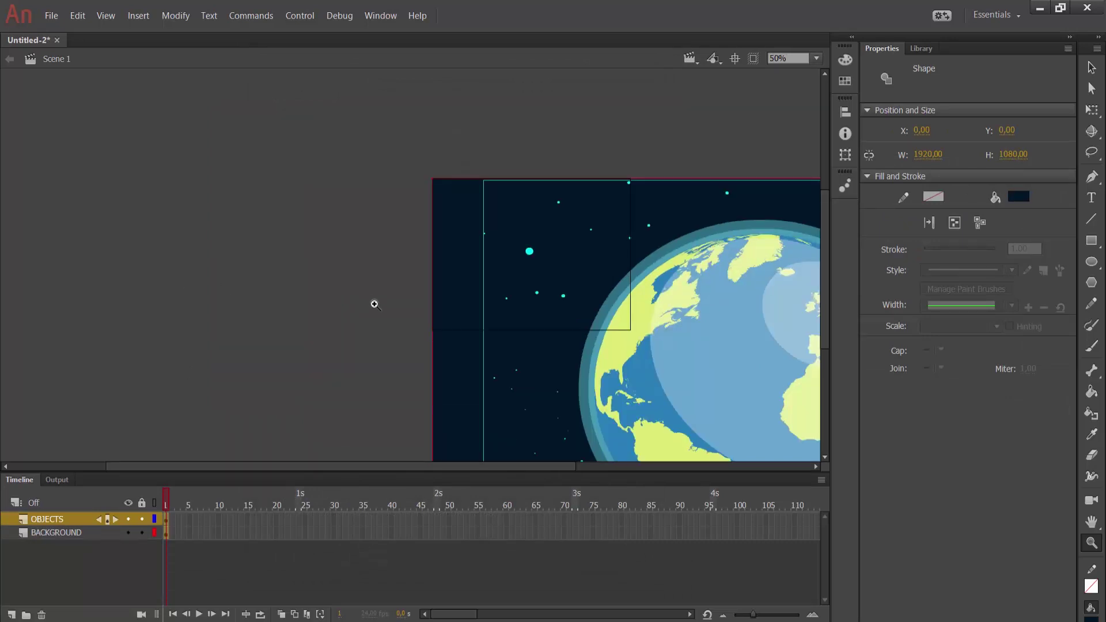
left_click(300, 263, "alt")
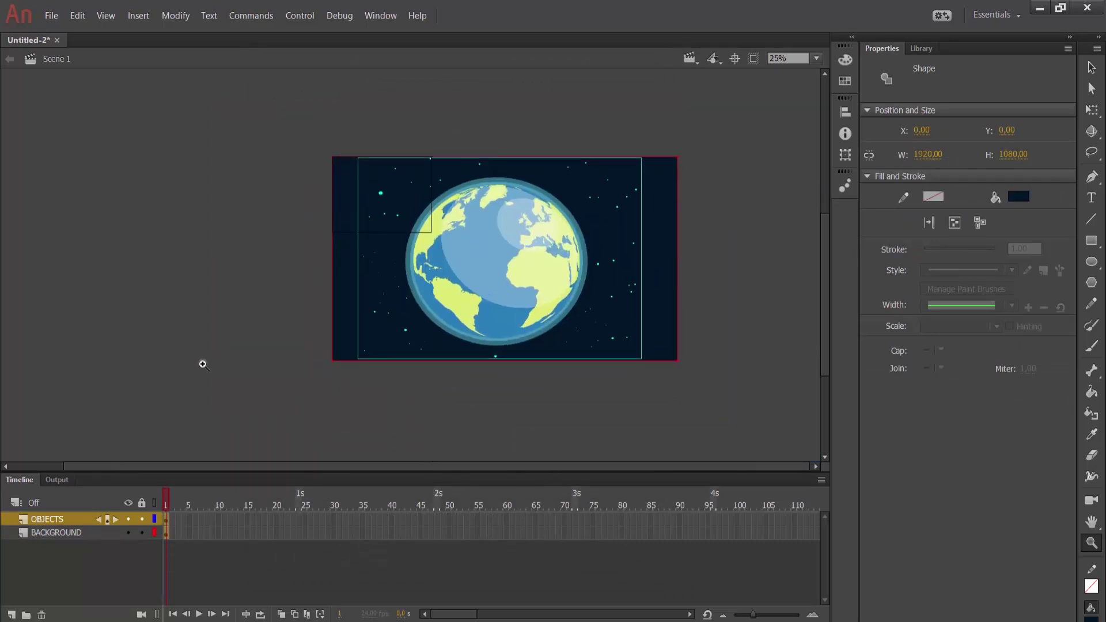
key("v")
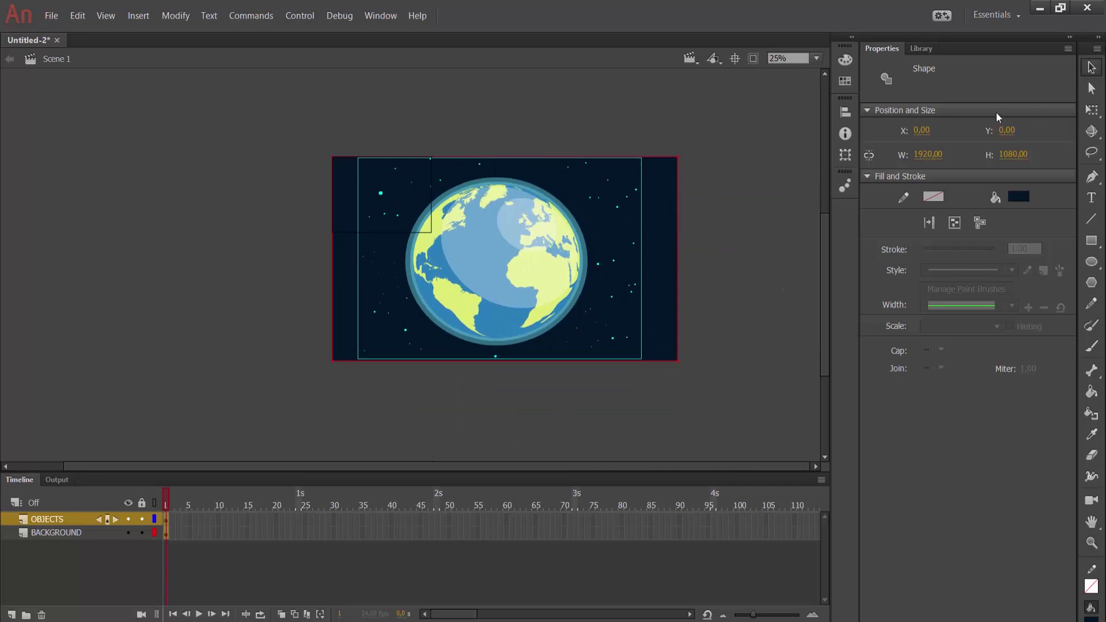
left_click(60, 531)
left_click(56, 522)
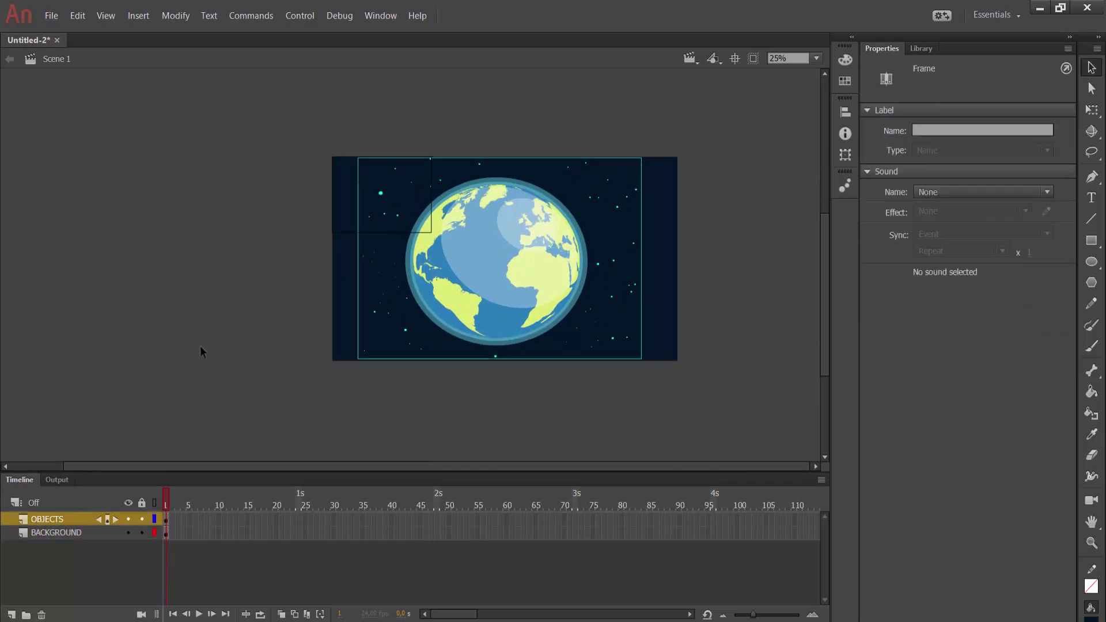
left_click(201, 350)
left_click(55, 534)
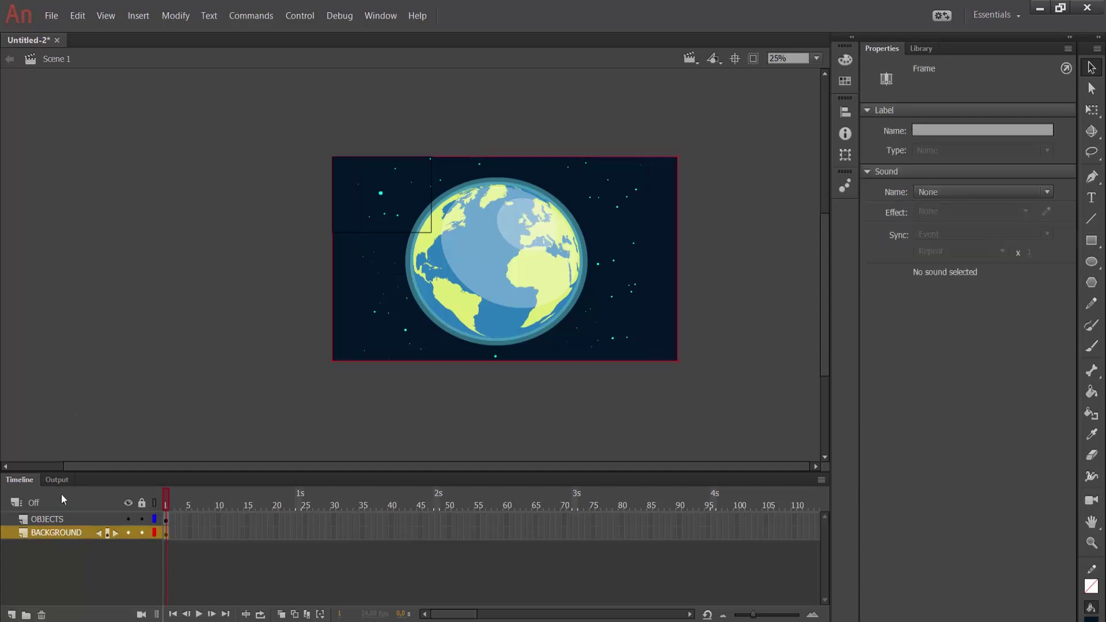
left_click(50, 520)
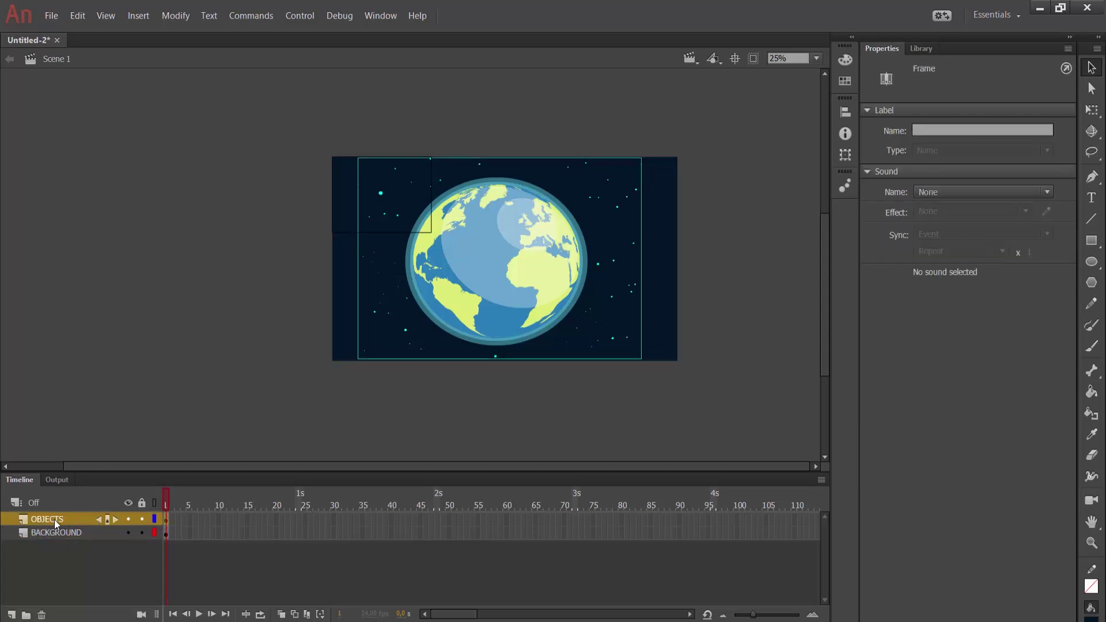
left_click(127, 520)
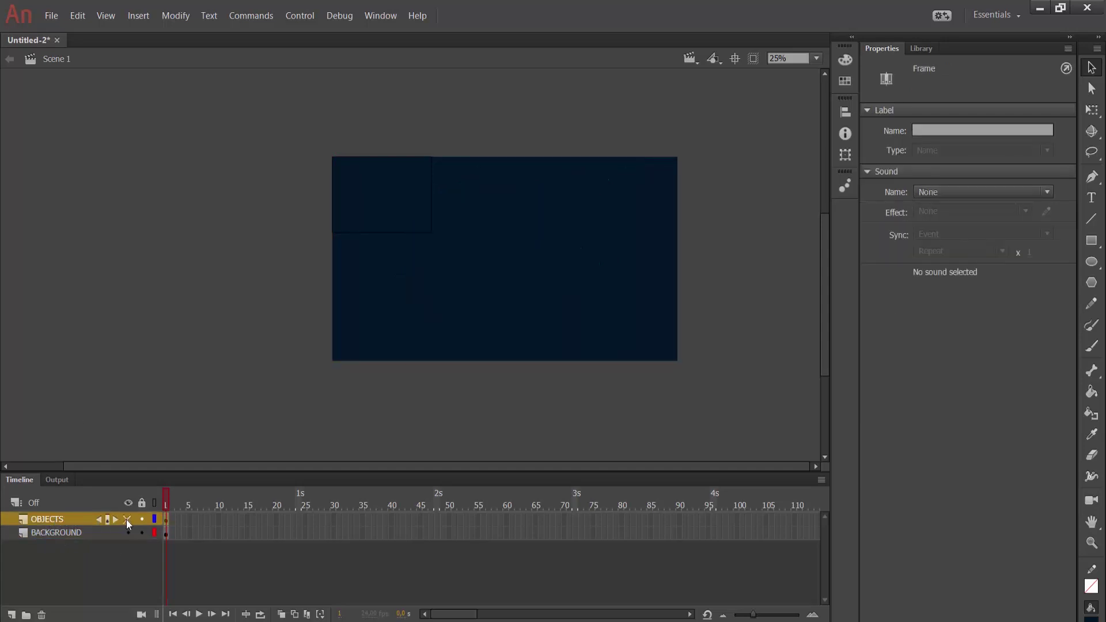
left_click(127, 520)
- Rename the OBJECTS layer "earth" and the BACKGROUND layer "background"
double_click(49, 519)
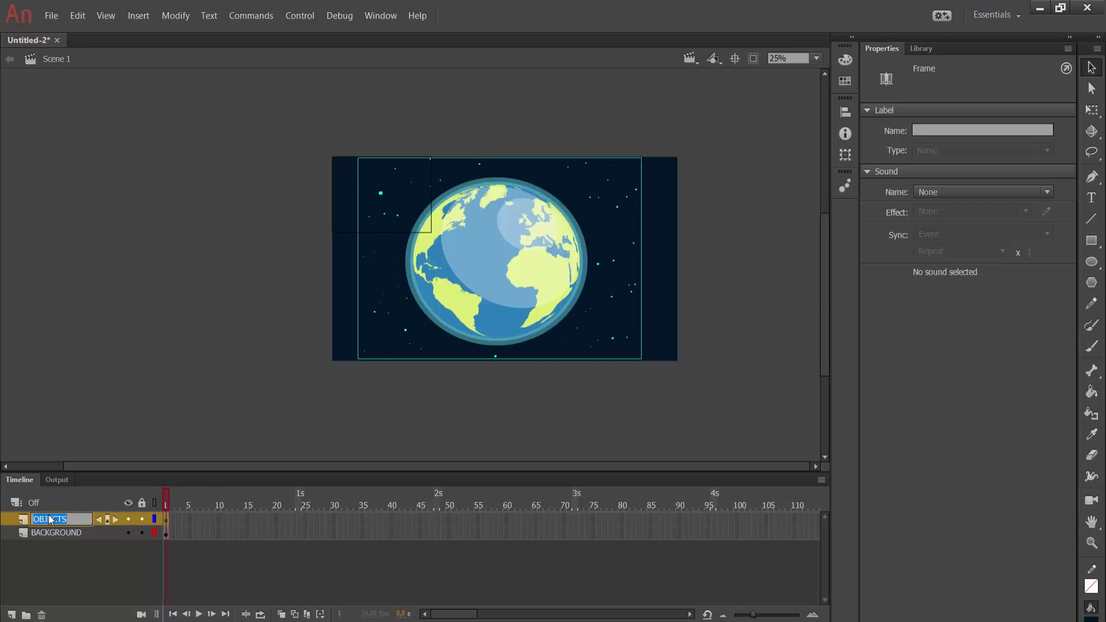
type("earth")
left_click(47, 531)
double_click(55, 534)
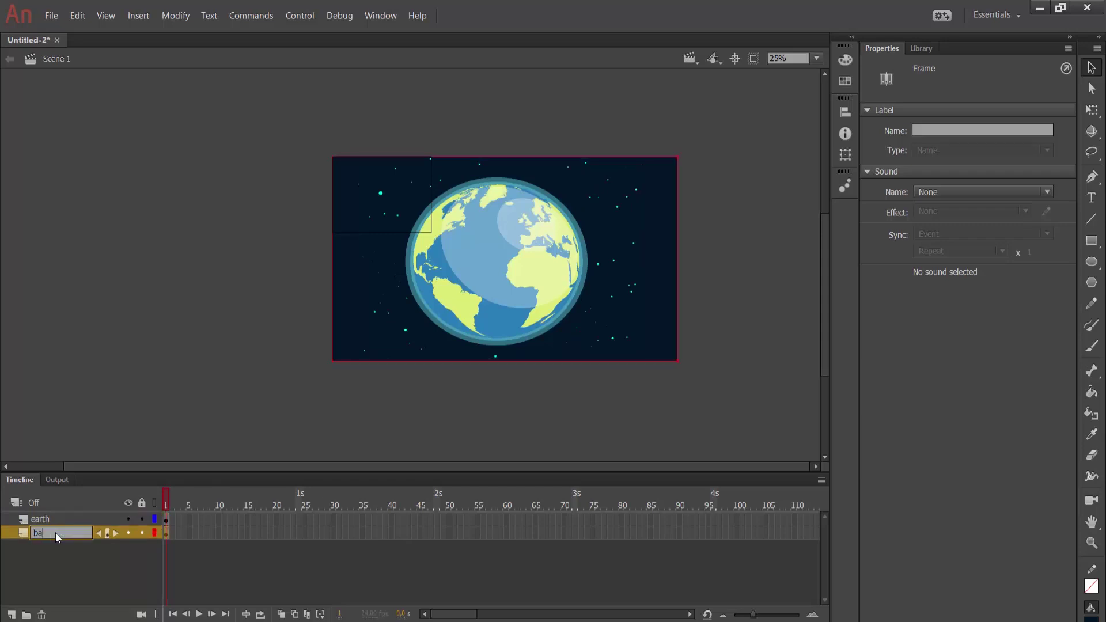
type("background")
key("Return")
left_click(147, 257)
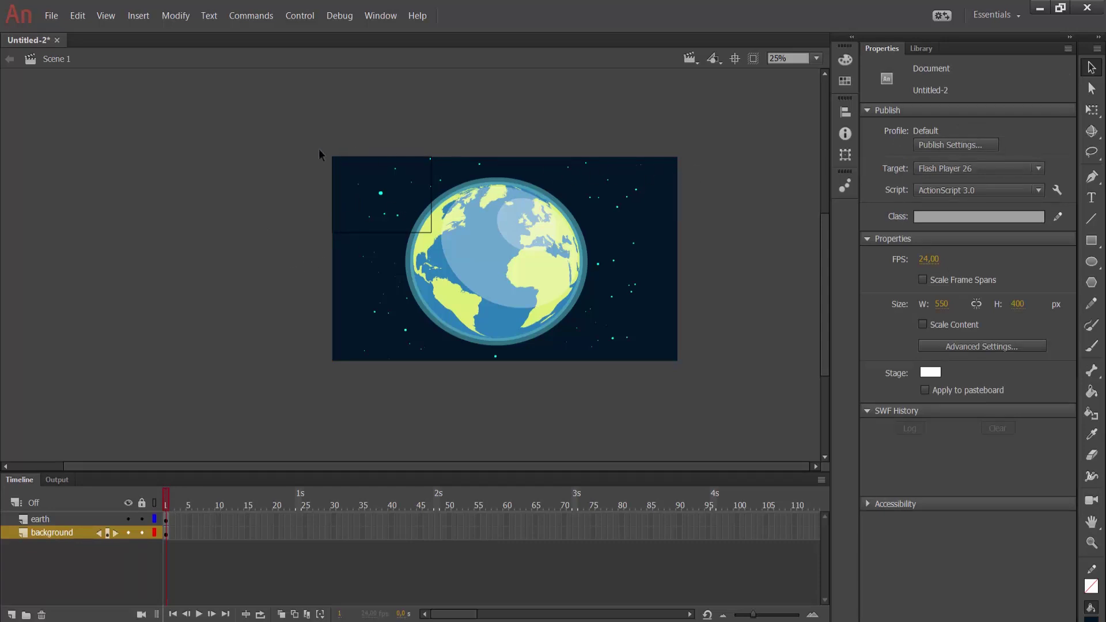
- Choose rocket.ai from the space-rockets-collection folder inside animate_uyg7 for import to the stage
left_click(51, 15)
mouse_move(116, 221)
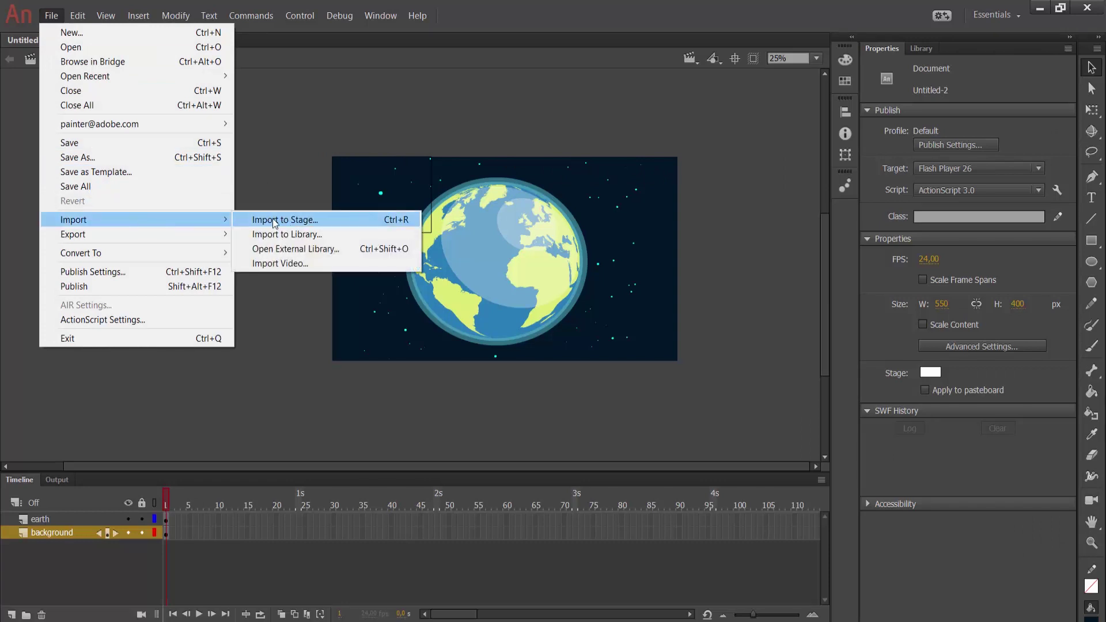
left_click(286, 220)
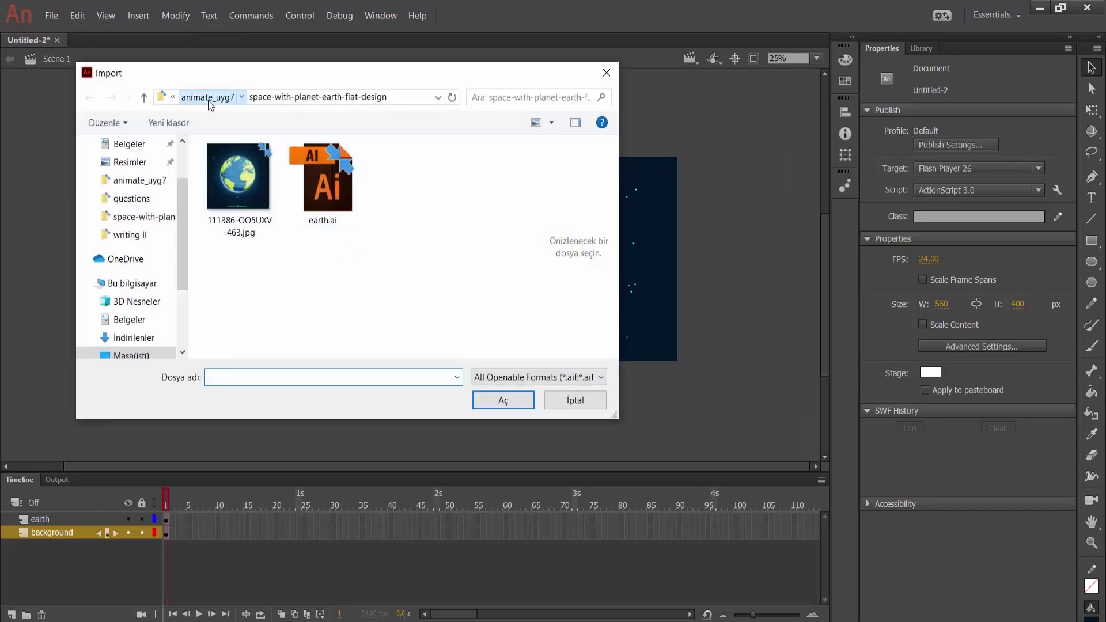
left_click(209, 97)
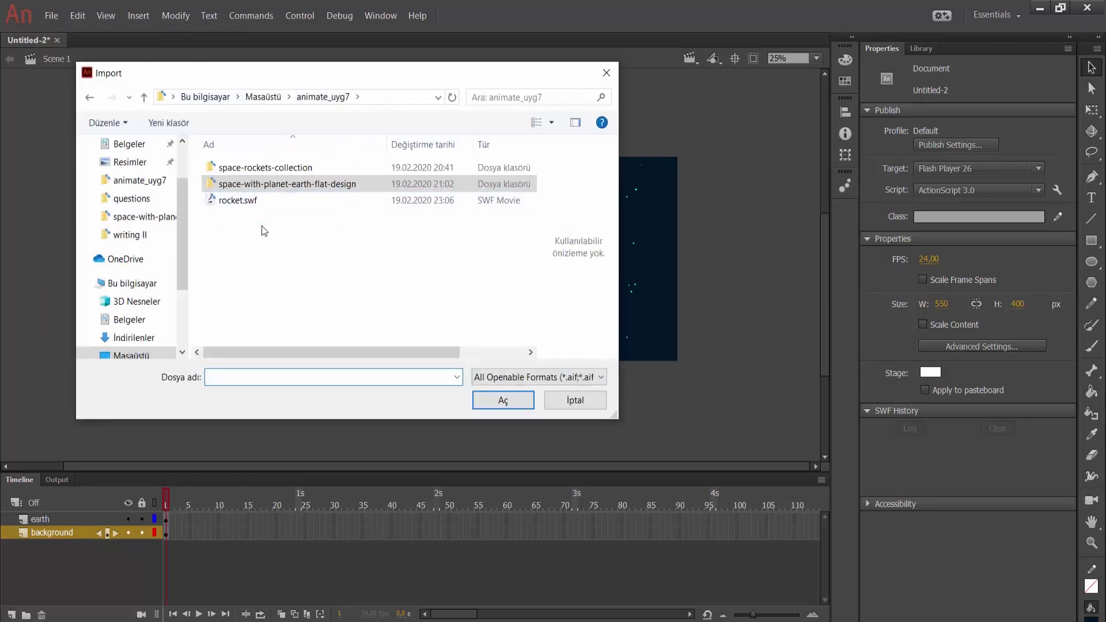
double_click(250, 170)
left_click(236, 188)
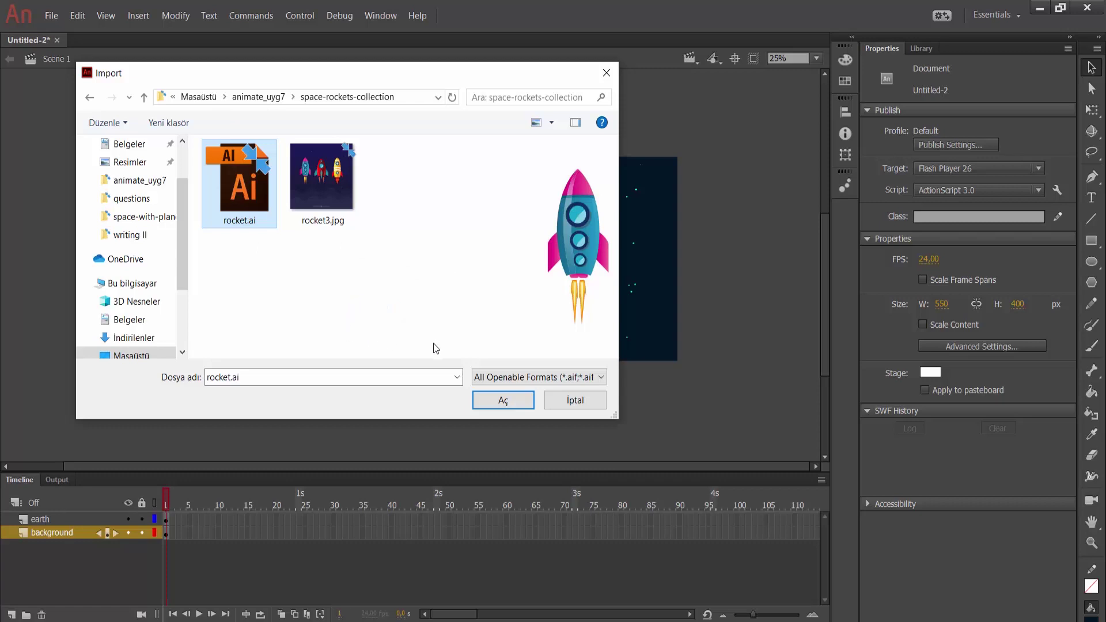
left_click(507, 402)
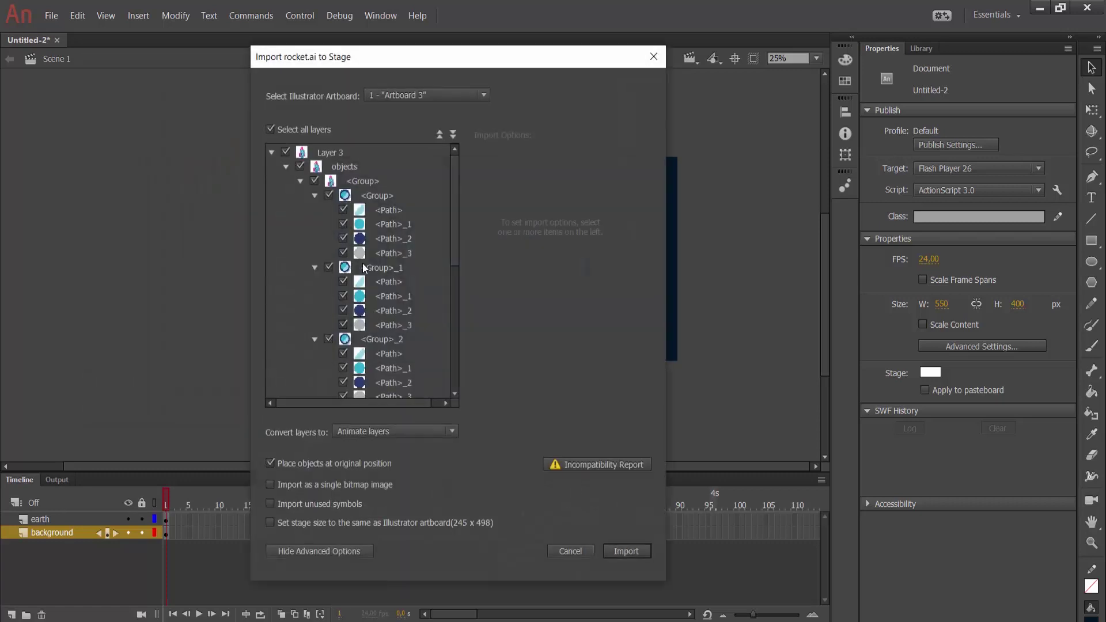
- Collapse the rocket.ai layer trees and import both Layer 3 and Layer 2 to the stage
left_click(271, 152)
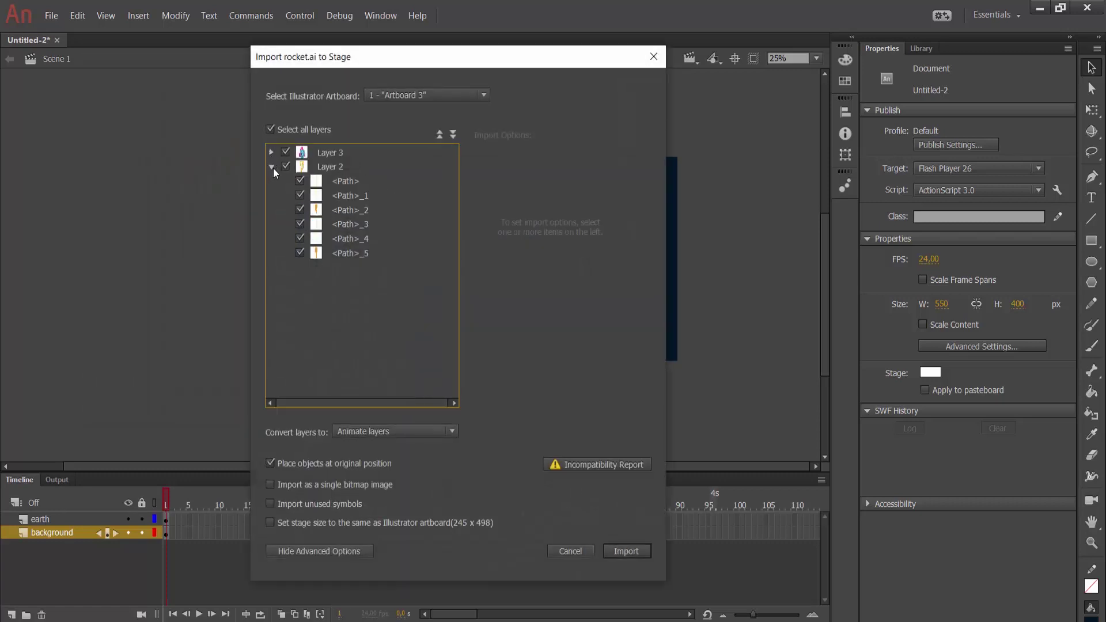
left_click(271, 167)
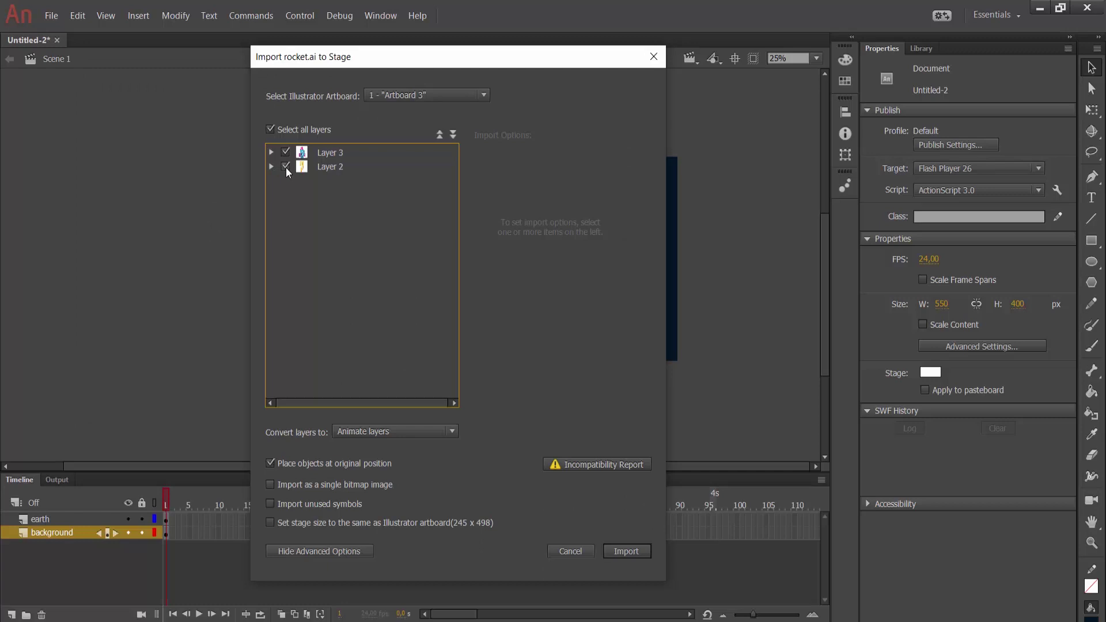
left_click(286, 167)
left_click(285, 151)
left_click(285, 151)
left_click(285, 166)
left_click(627, 552)
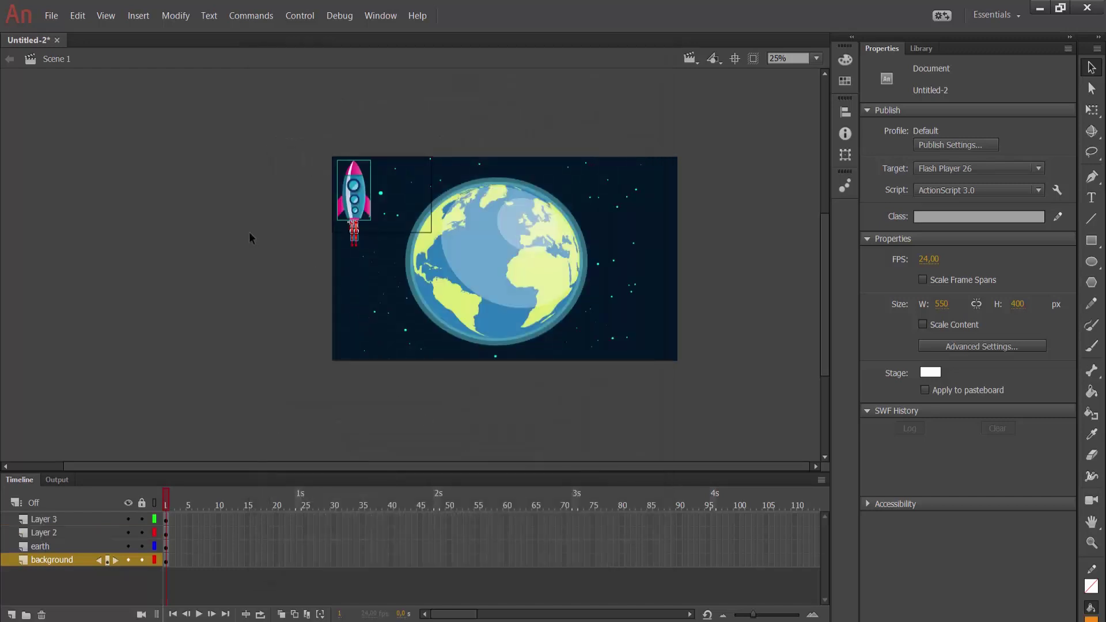
scroll(824, 294, "down", 1)
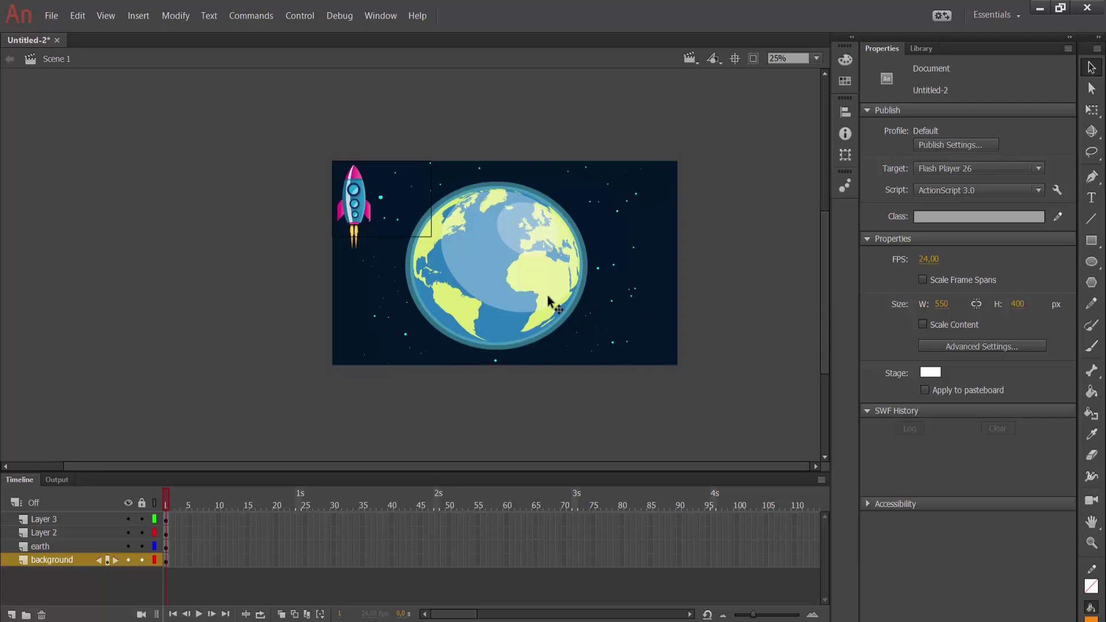
- Rename Layer 2, which holds the rocket's fire, "flame"
left_click(58, 532)
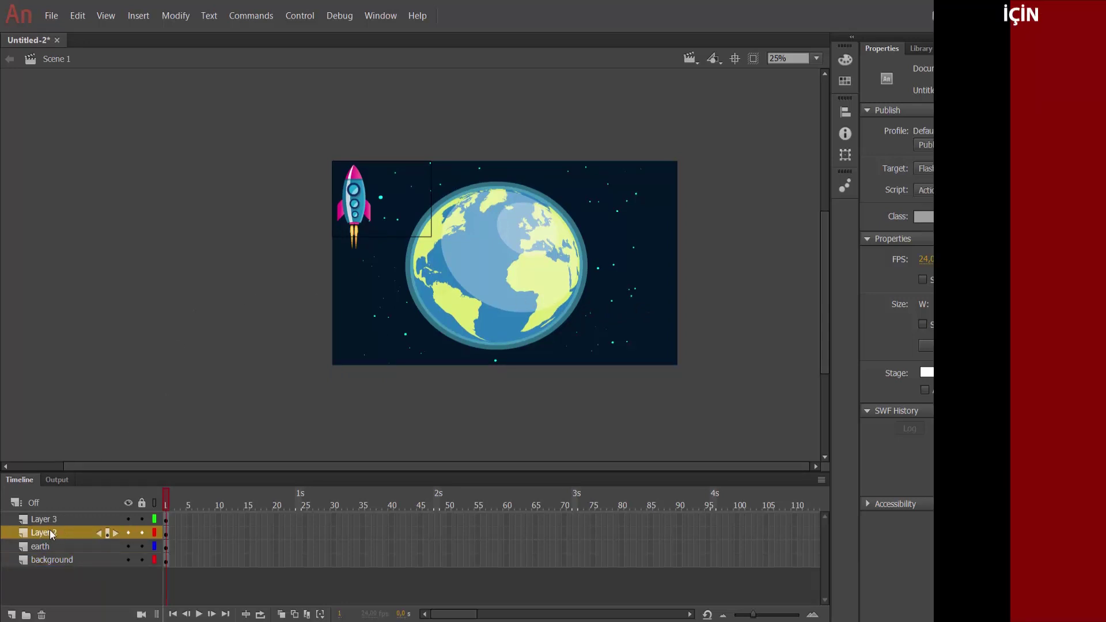
double_click(49, 531)
type("fl")
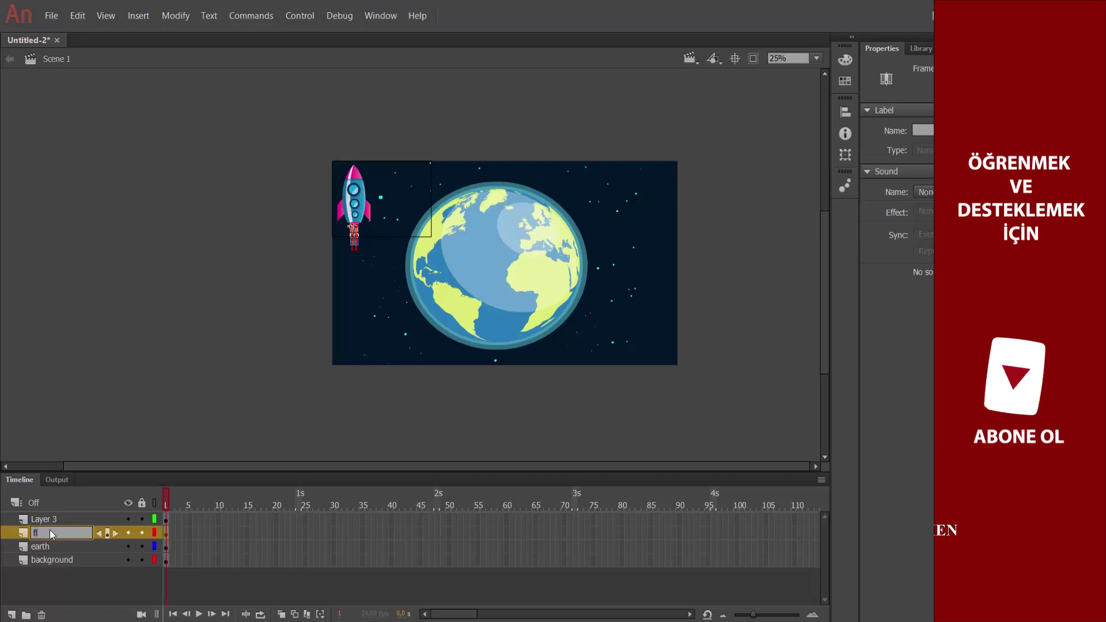
type("ame")
- Check Layer 3's content by briefly hiding it, and rename the layer "rocket"
left_click(86, 520)
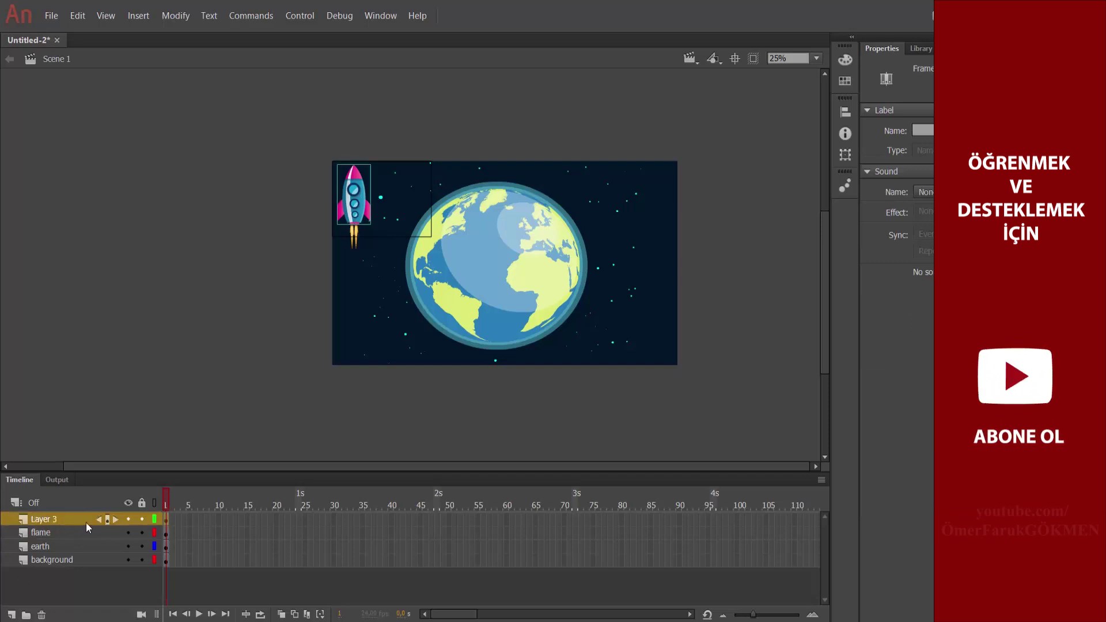
left_click(126, 519)
double_click(50, 518)
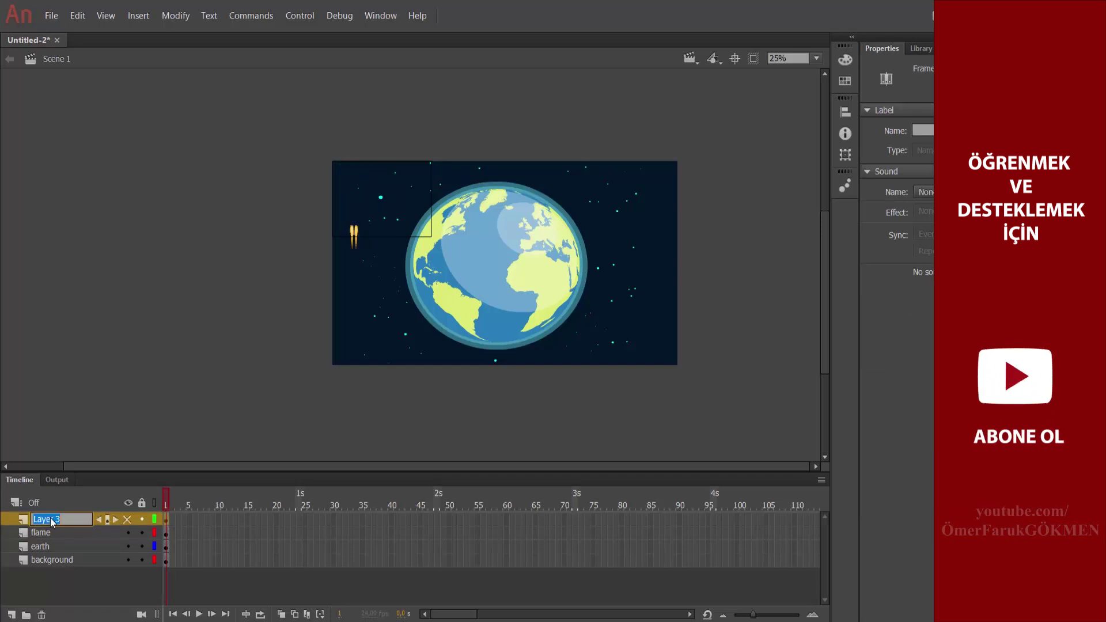
left_click(127, 519)
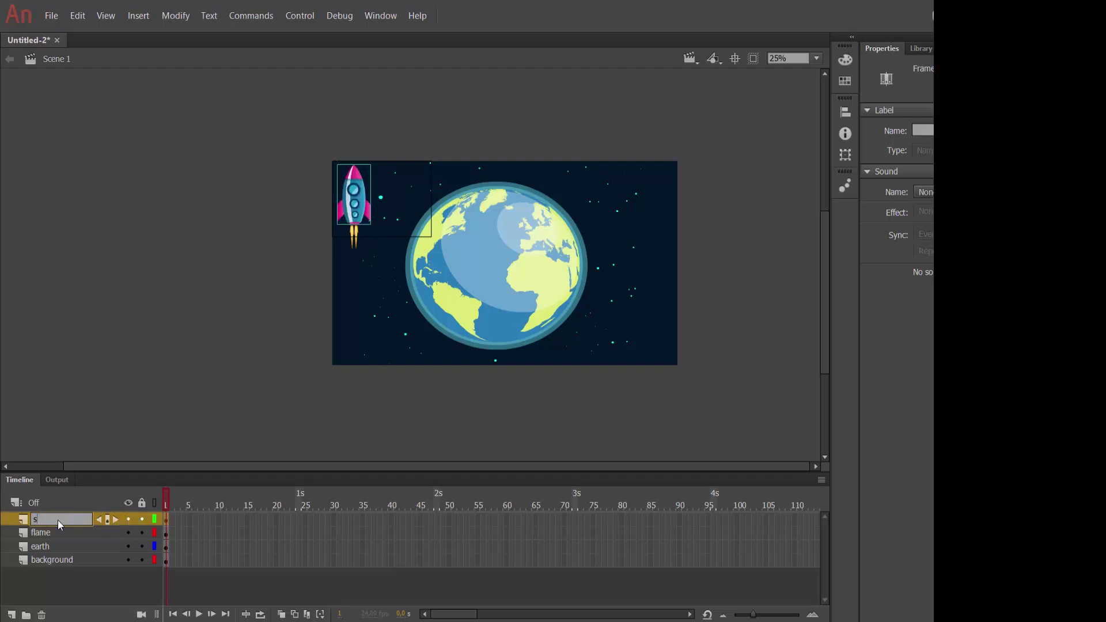
key("BackSpace")
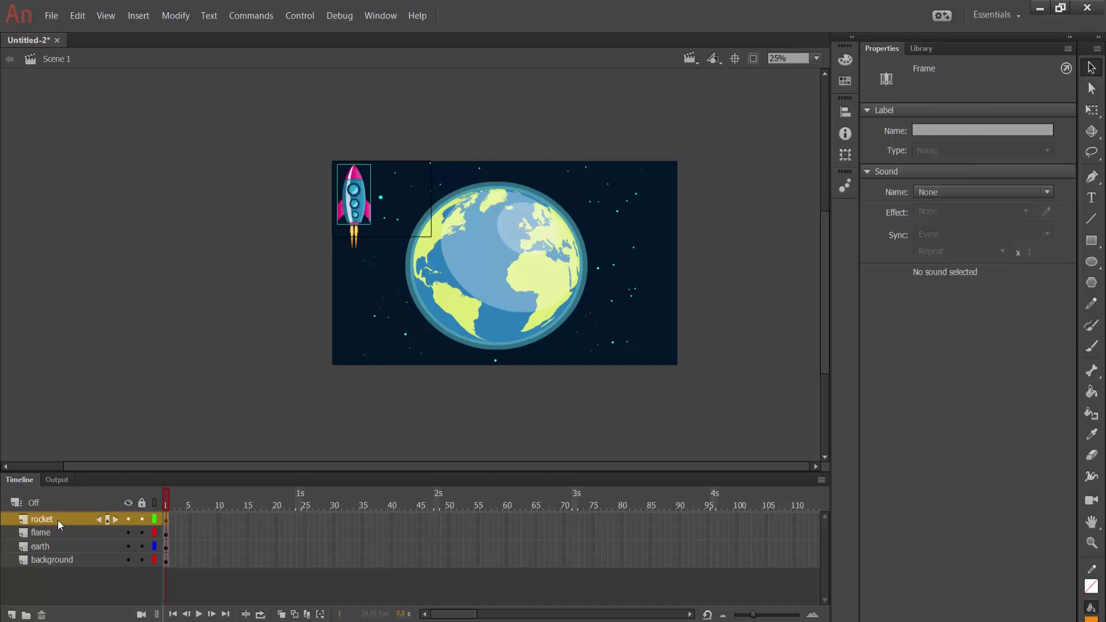
left_click(76, 431)
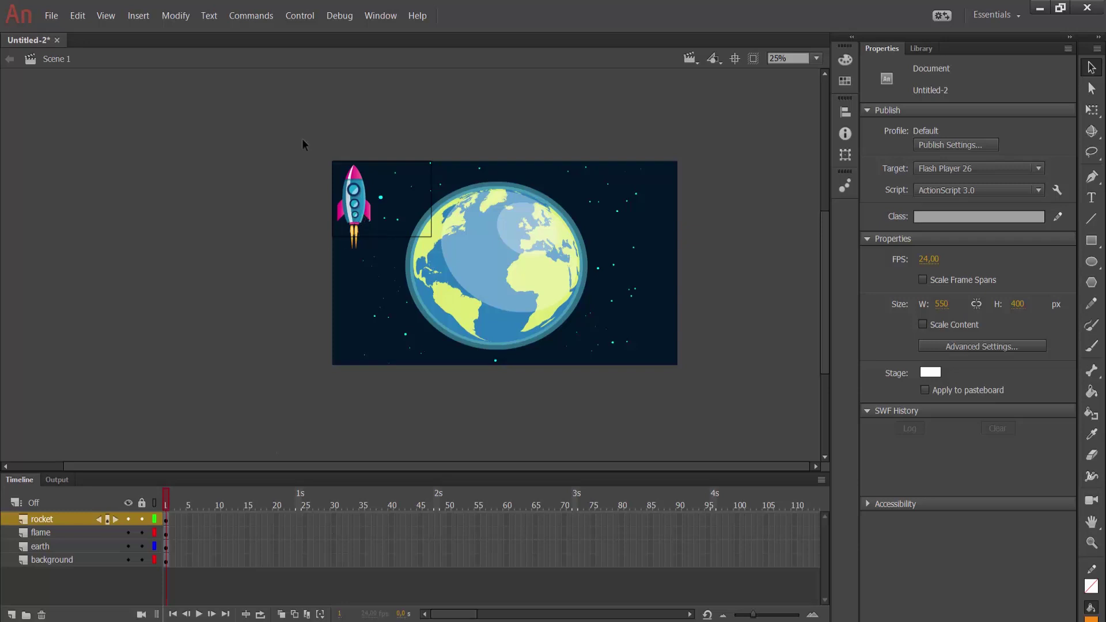
- Lock the flame, earth and background layers and select the rocket body on the stage
left_click(127, 533)
left_click(127, 533)
left_click(141, 533)
left_click(142, 546)
left_click(141, 561)
left_click_drag(272, 115, 397, 266)
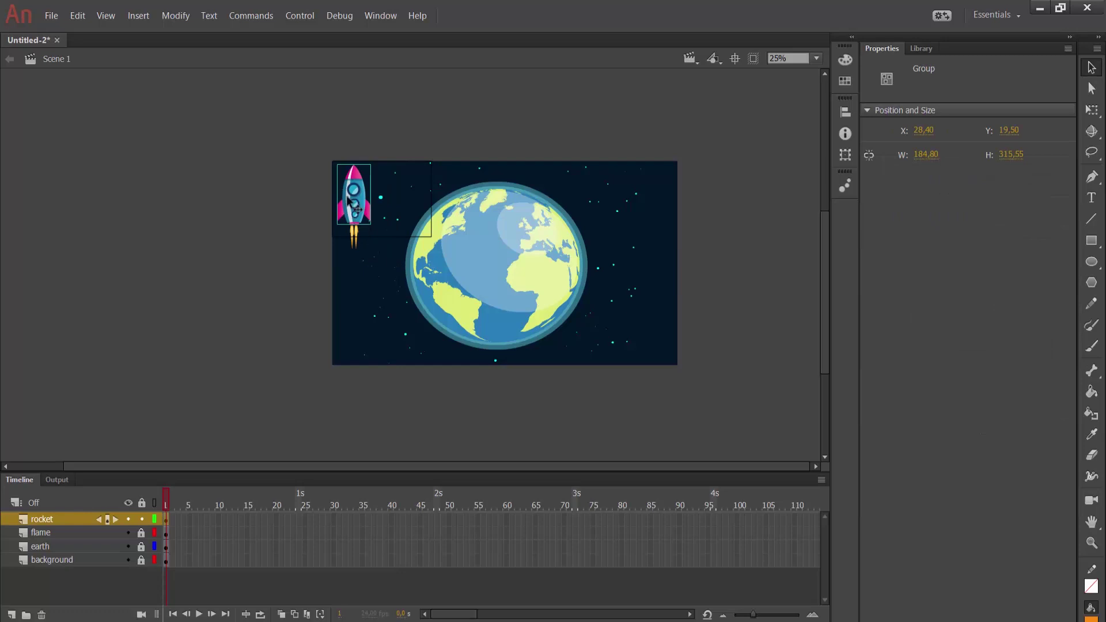
- With the flame layer unlocked, convert the rocket body and flames together into a Movie Clip symbol named "rocket"
left_click_drag(307, 149, 388, 271)
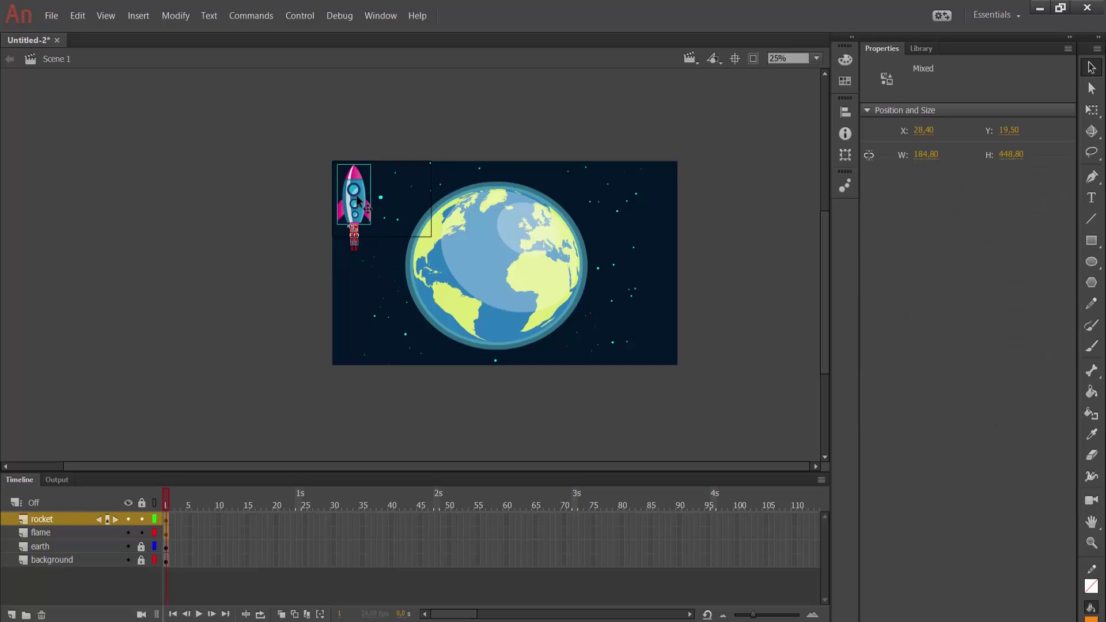
right_click(358, 201)
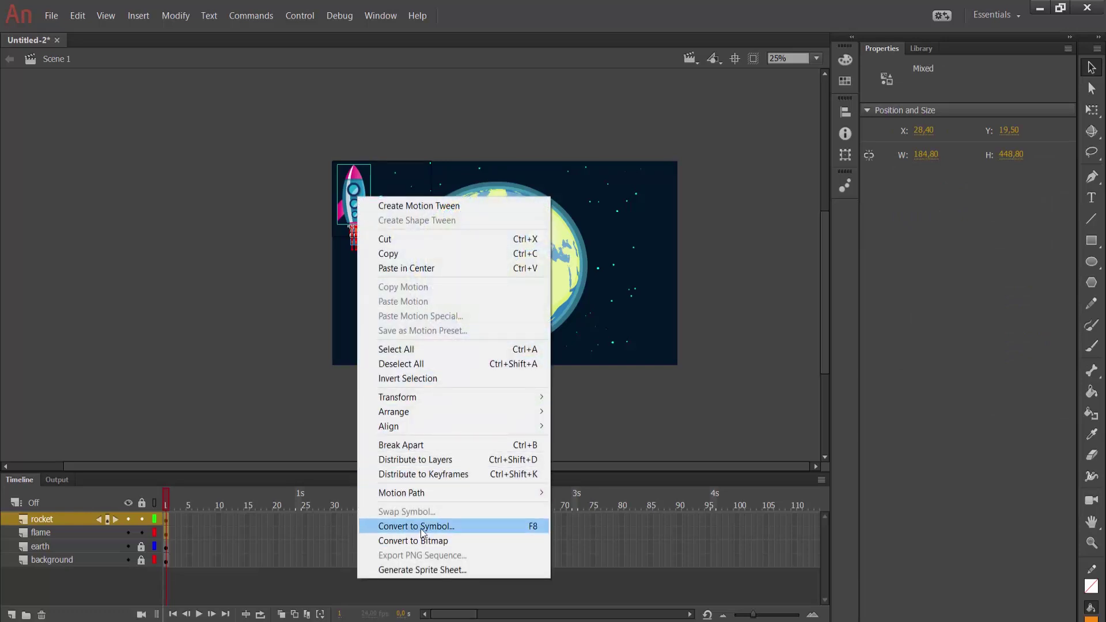
left_click(420, 526)
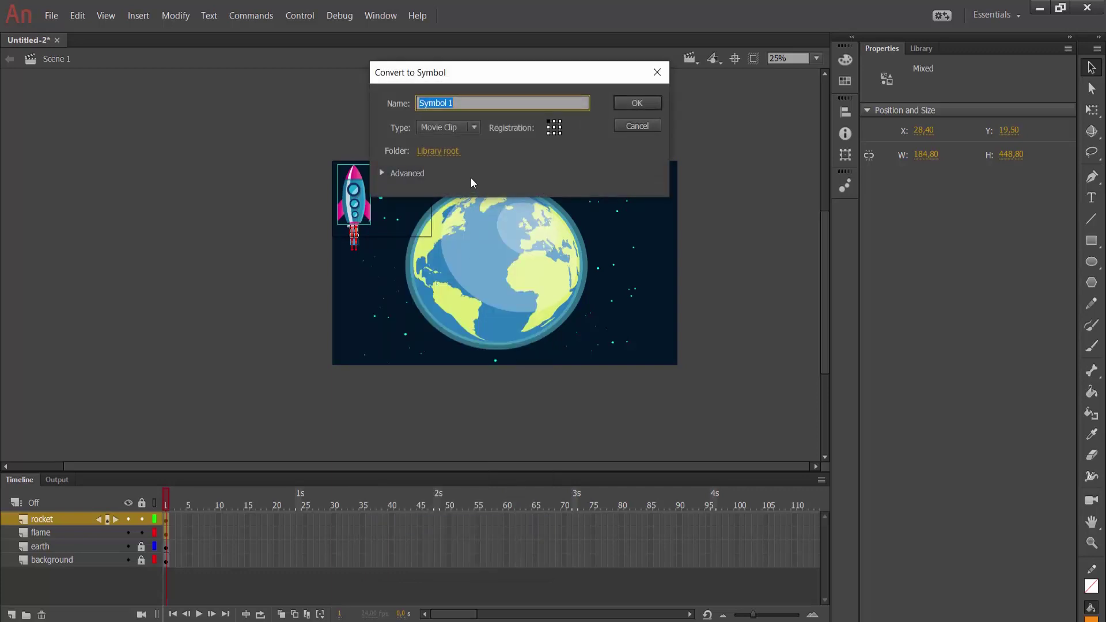
type("rocket")
left_click(476, 131)
left_click(477, 130)
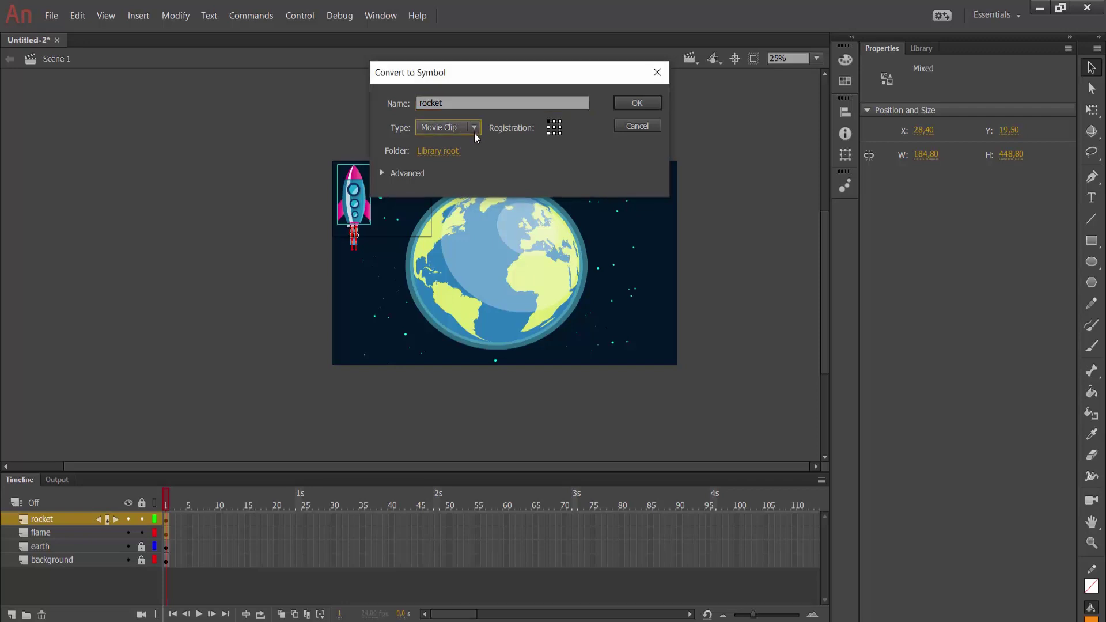
left_click(643, 105)
left_click(148, 316)
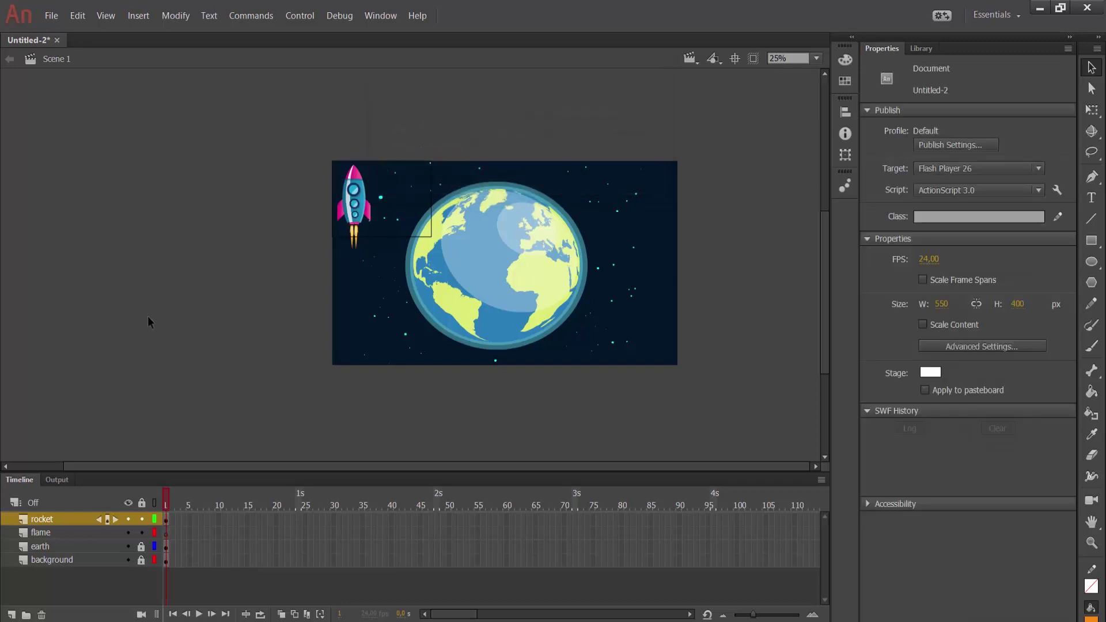
- Inspect the rocket instance on the stage and its symbol in the library
left_click(350, 209)
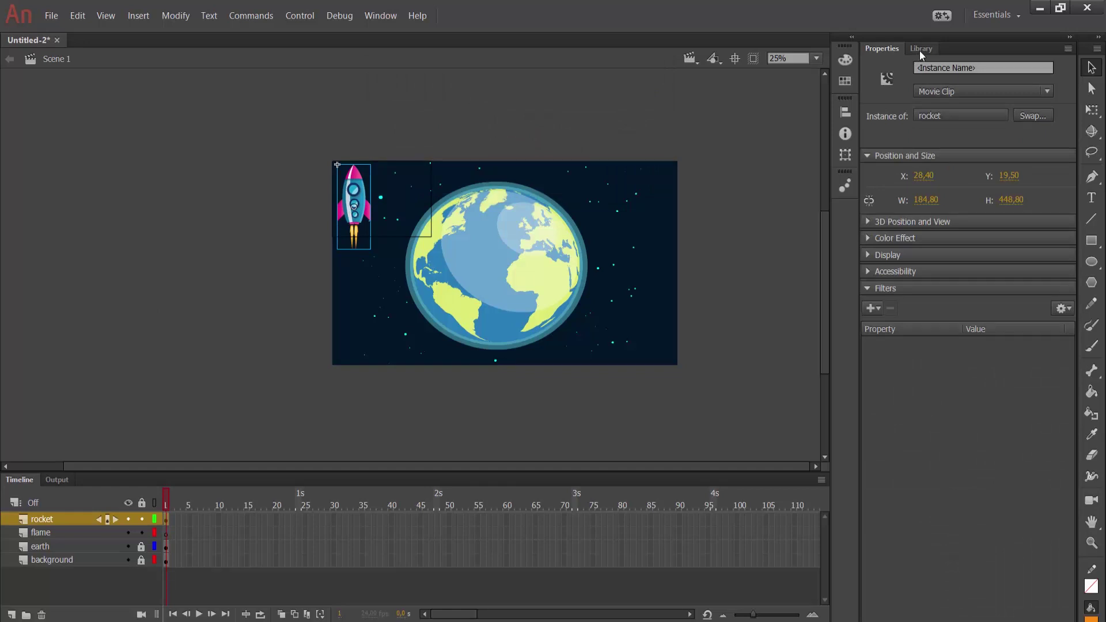
left_click(921, 49)
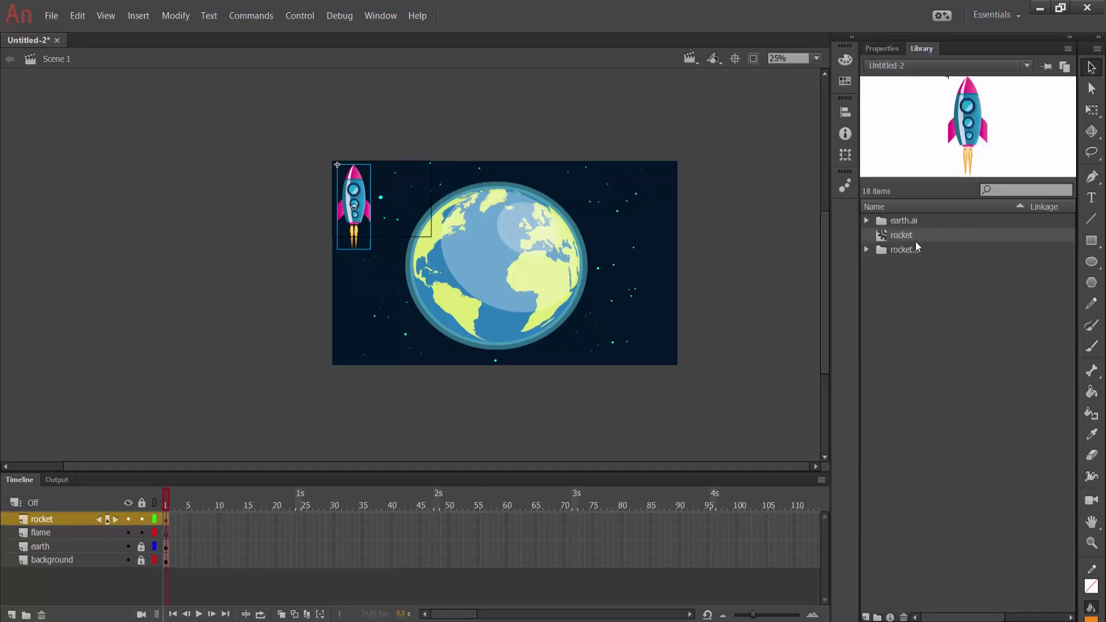
left_click(640, 242)
- Insert frames at frame 100 on the rocket, flame, earth and background layers and return the playhead to frame 1
left_click(737, 559, "ctrl")
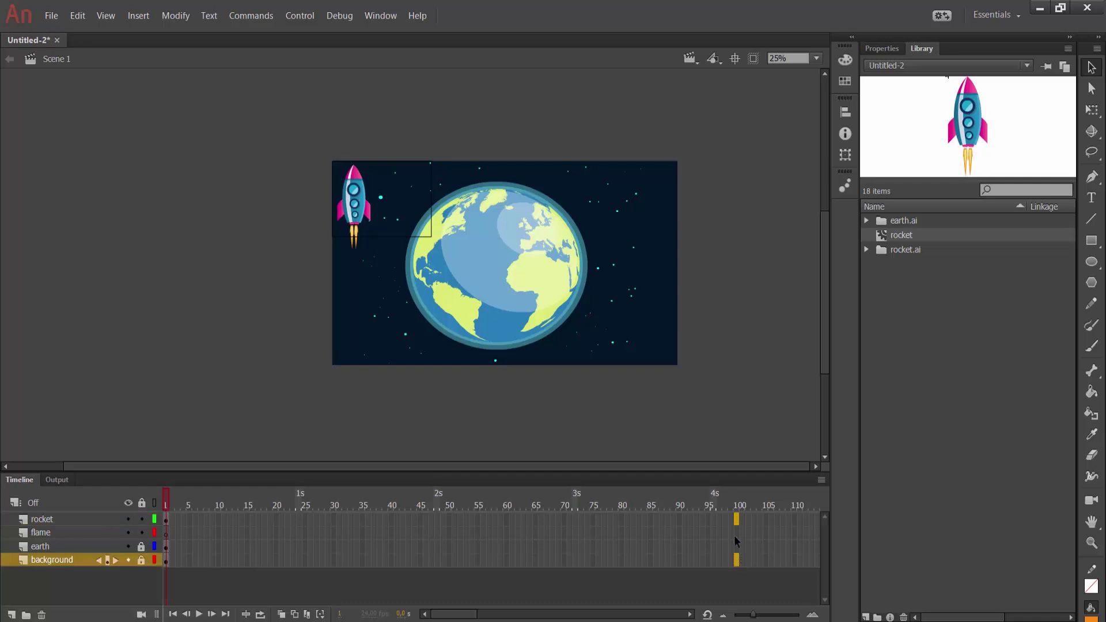
left_click(737, 534)
left_click(736, 520)
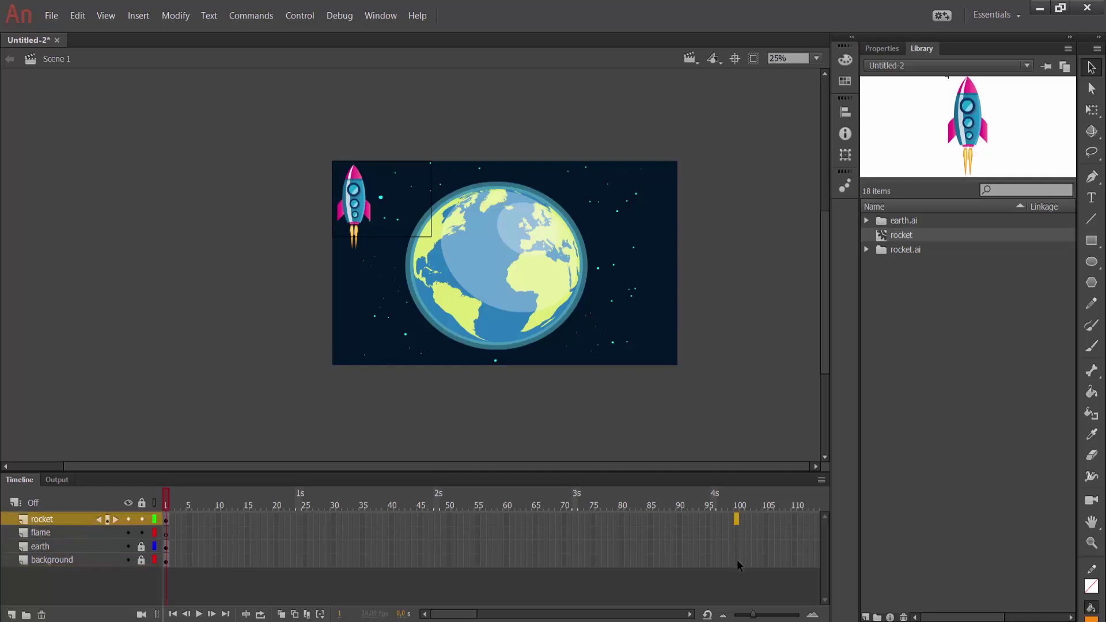
left_click(738, 559, "shift")
right_click(736, 520)
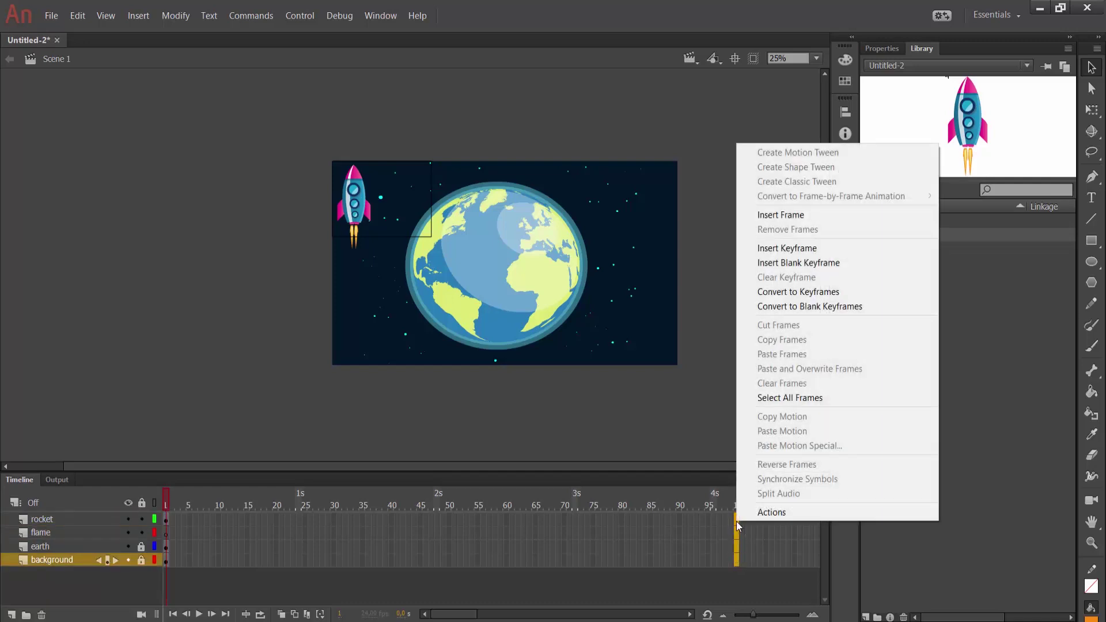
left_click(789, 216)
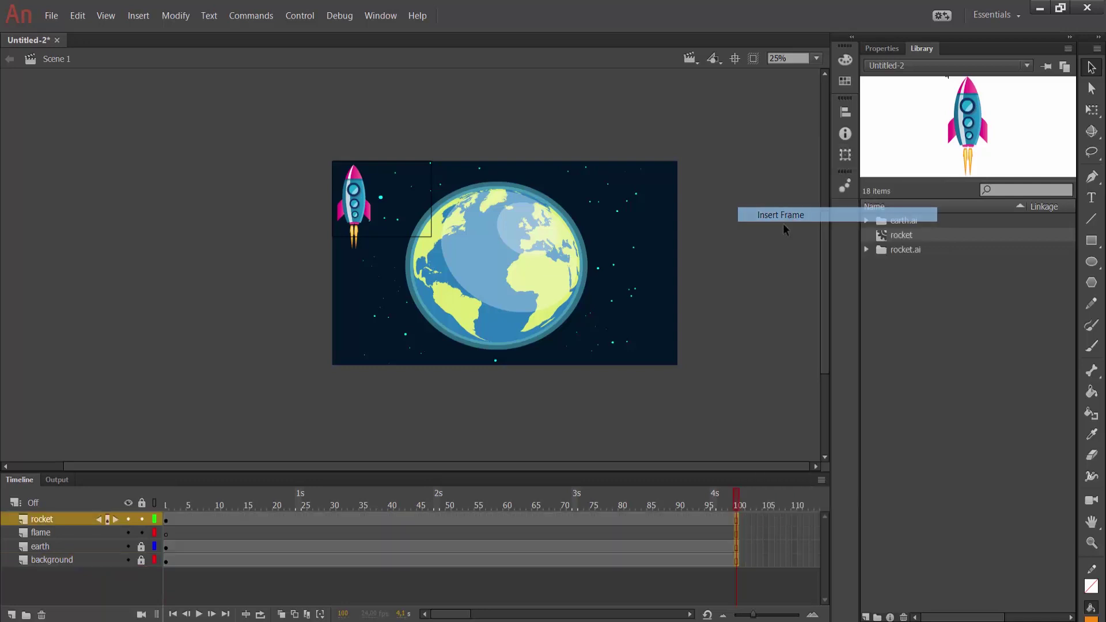
left_click(167, 496)
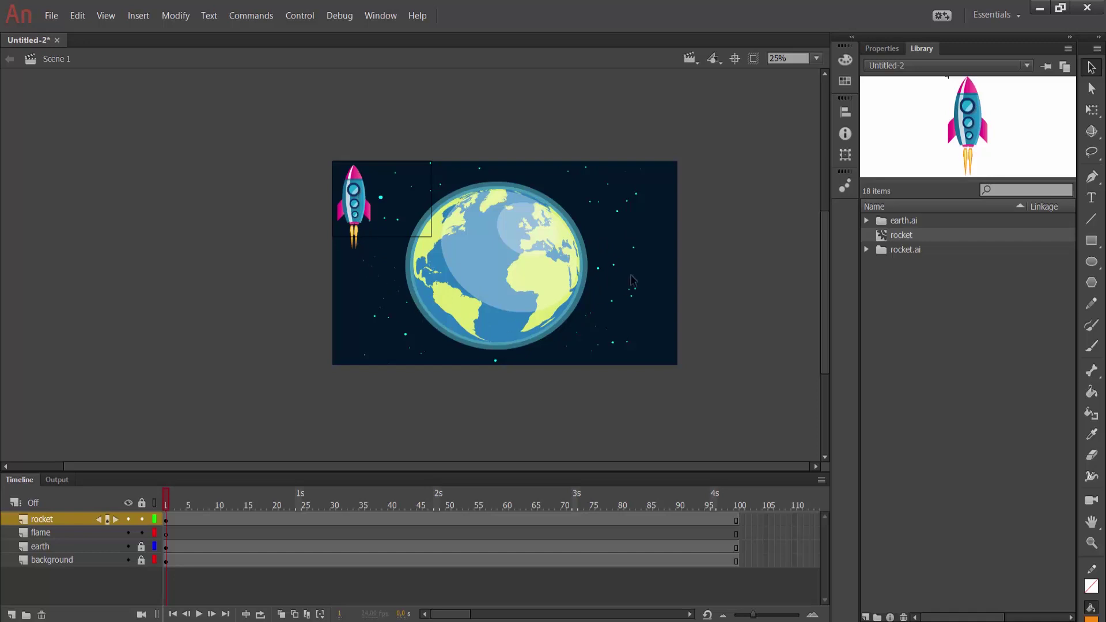
- Add a new layer above the rocket layer and name it "path"
left_click(10, 615)
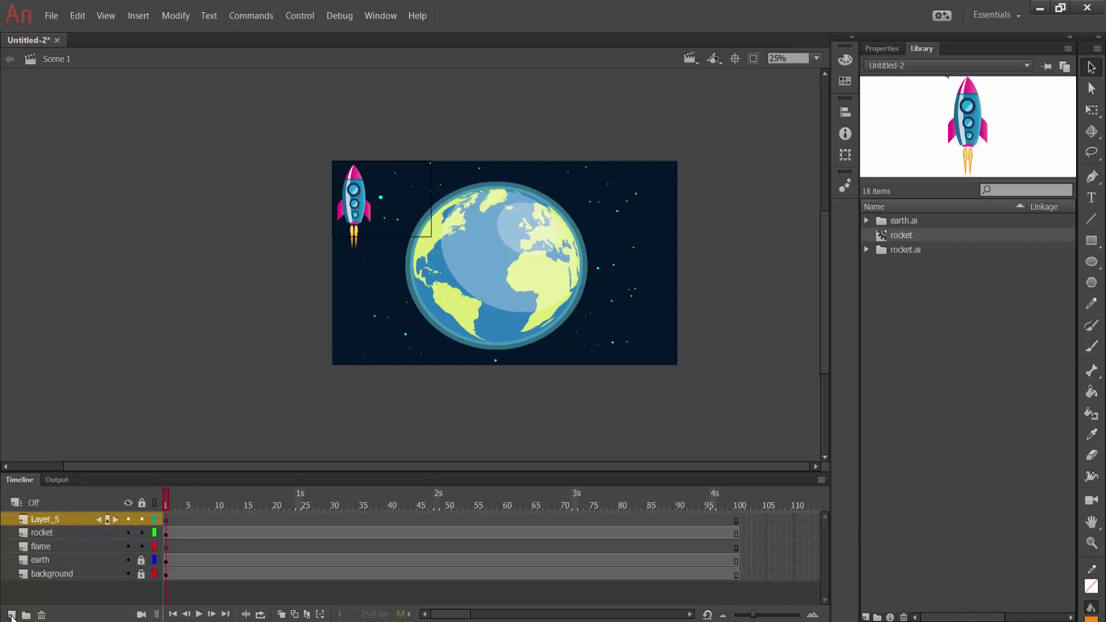
double_click(57, 520)
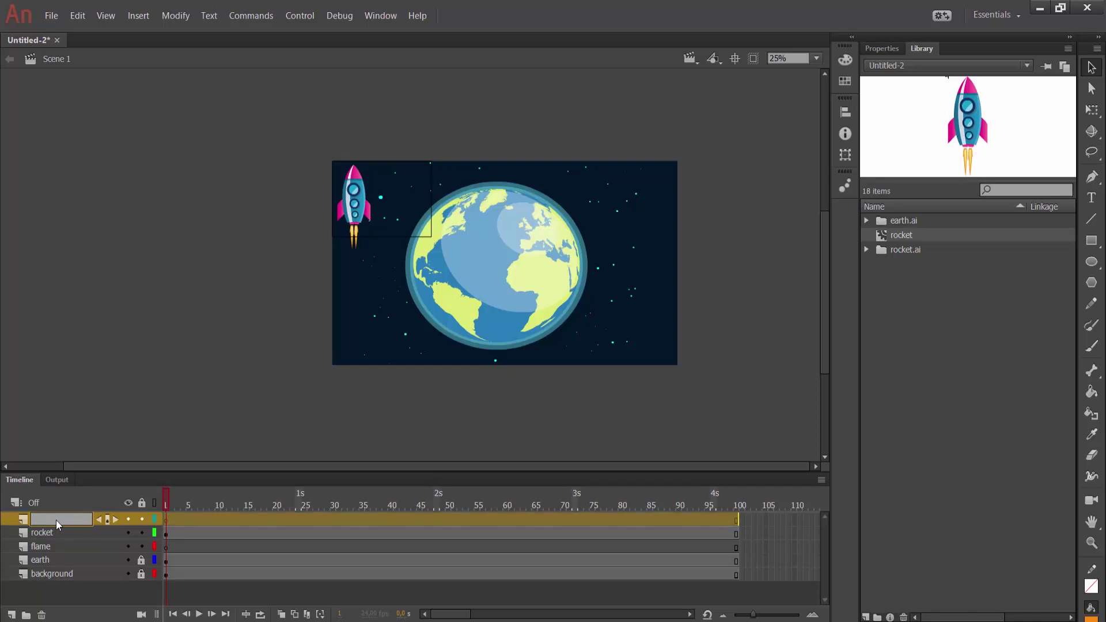
type("path")
key("Return")
left_click(134, 286)
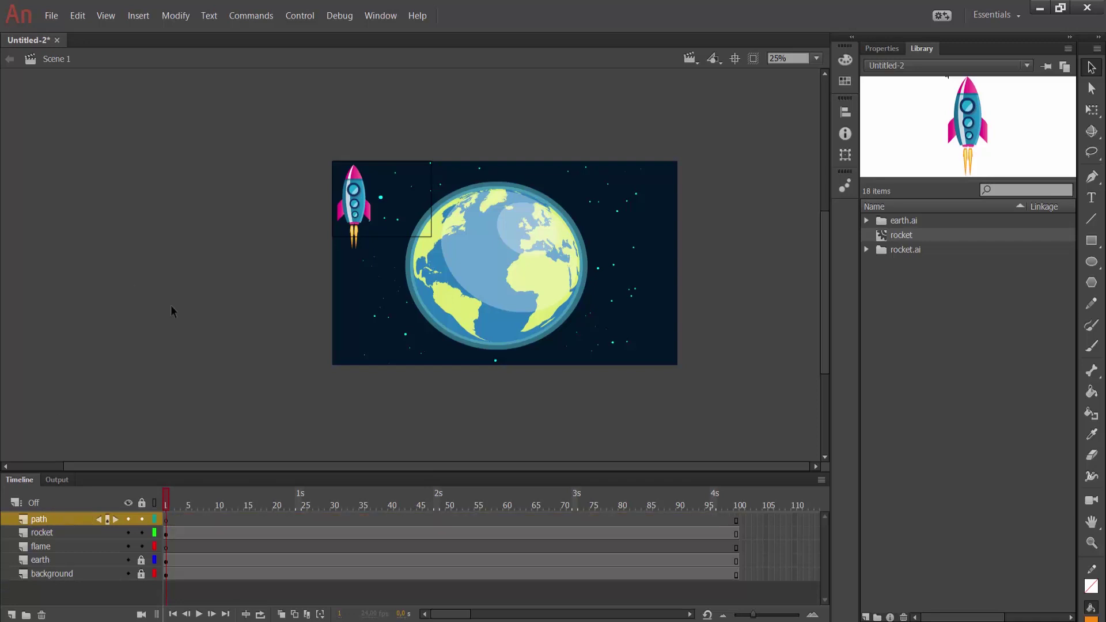
- Draw a line on the path layer from the rocket across the Earth and bend it into a deep downward curve
left_click(1092, 219)
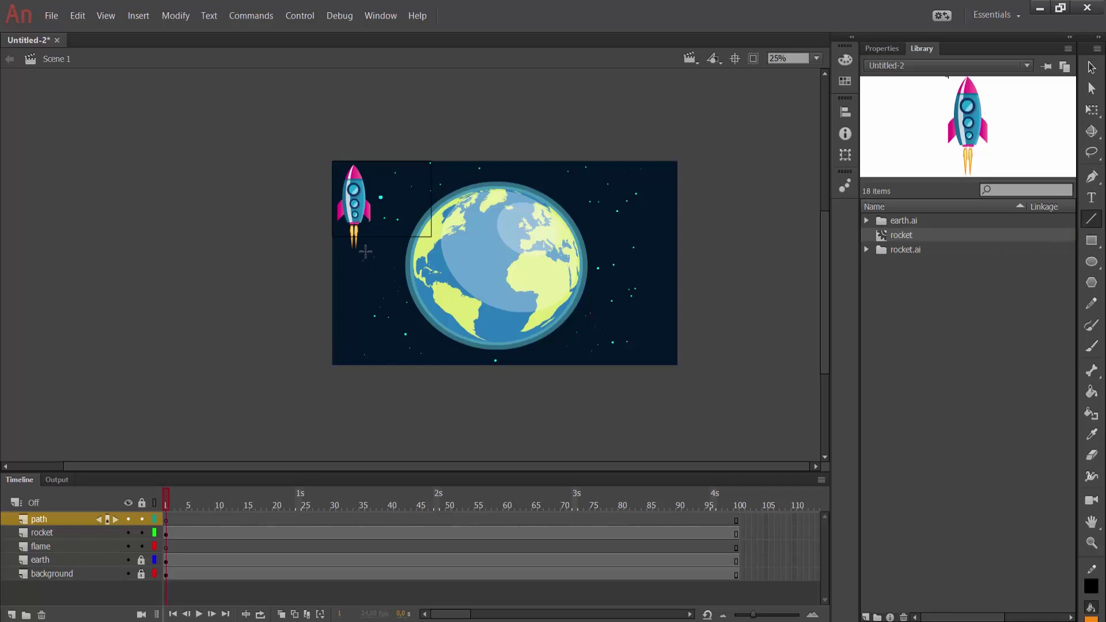
left_click_drag(364, 223, 662, 215)
key("v")
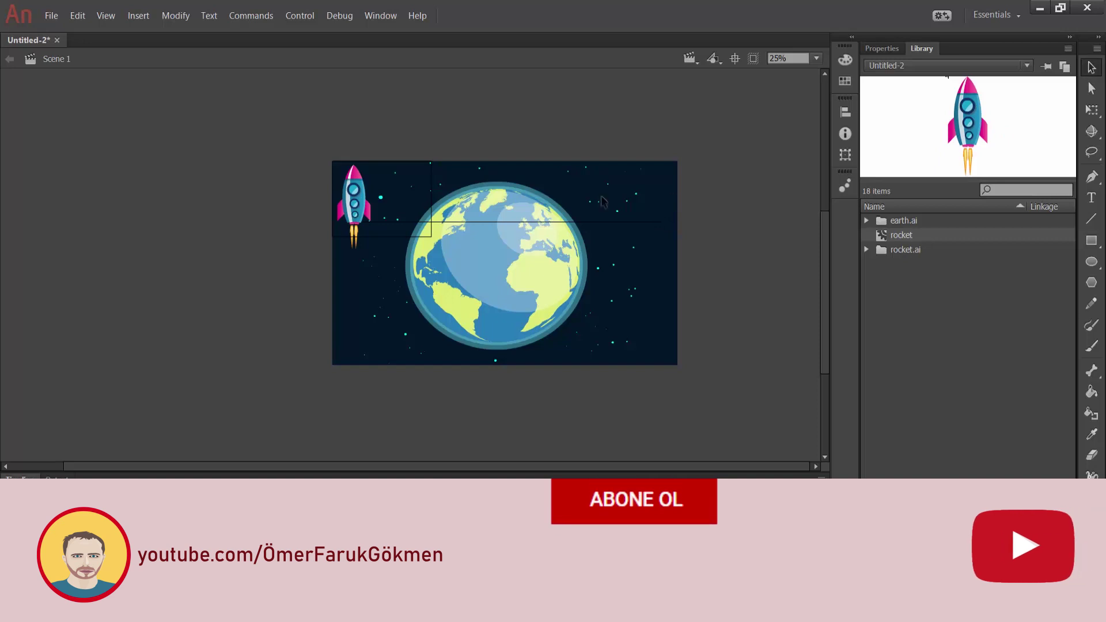
left_click_drag(483, 222, 441, 372)
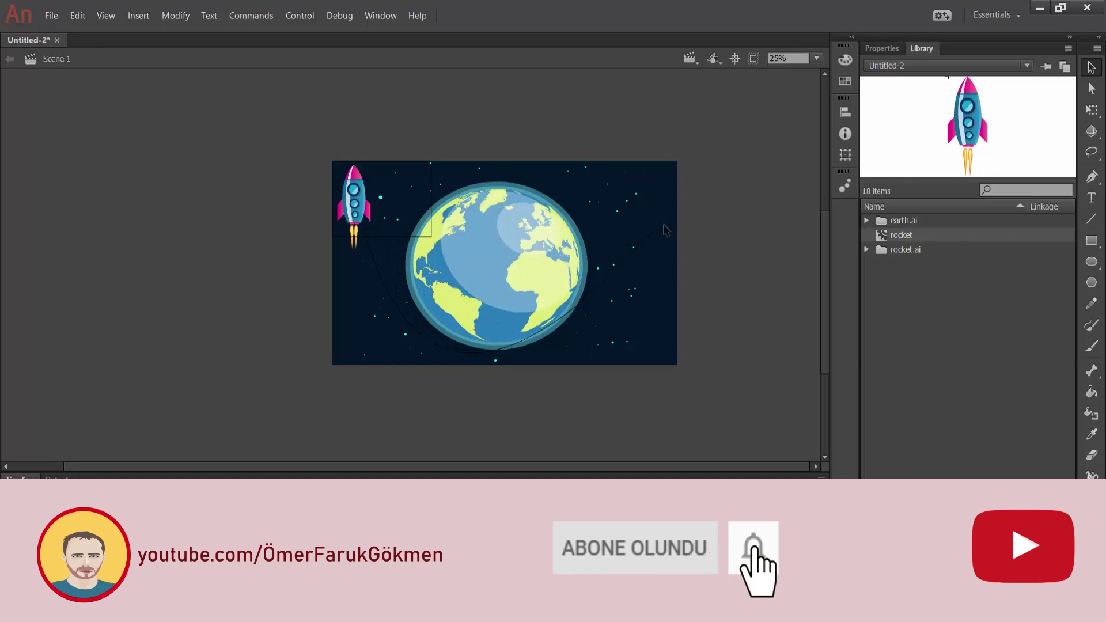
- Reshape the curve to sweep across the Earth's southern part and end in the starry sky on its far side from the rocket
left_click_drag(665, 230, 582, 222)
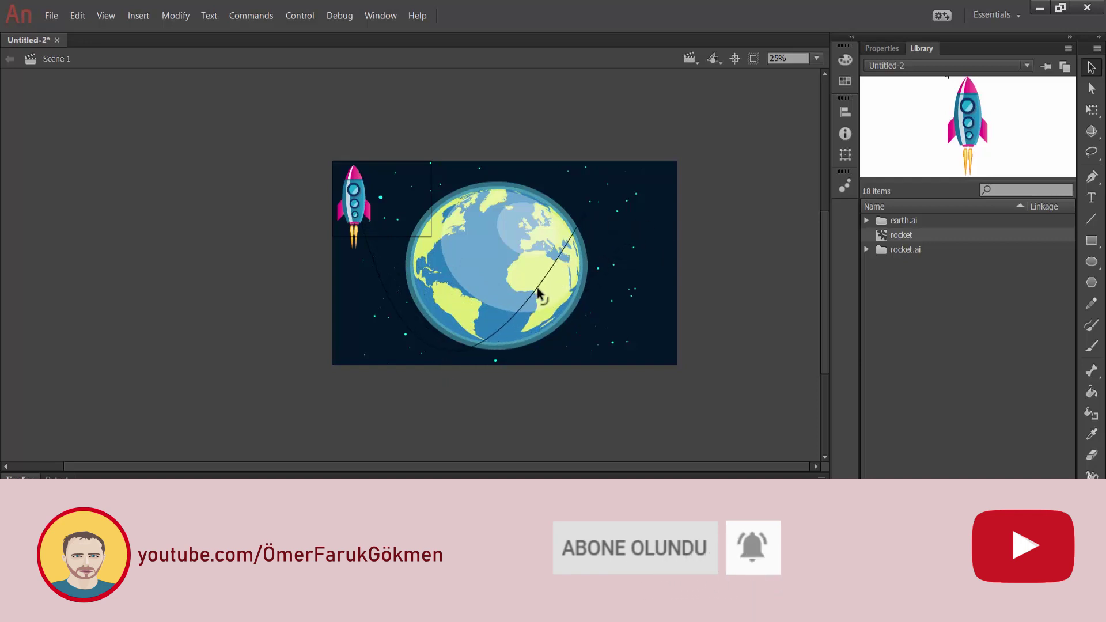
mouse_move(551, 299)
left_mouse_down()
mouse_move(574, 283)
mouse_move(624, 289)
mouse_move(617, 270)
left_mouse_up()
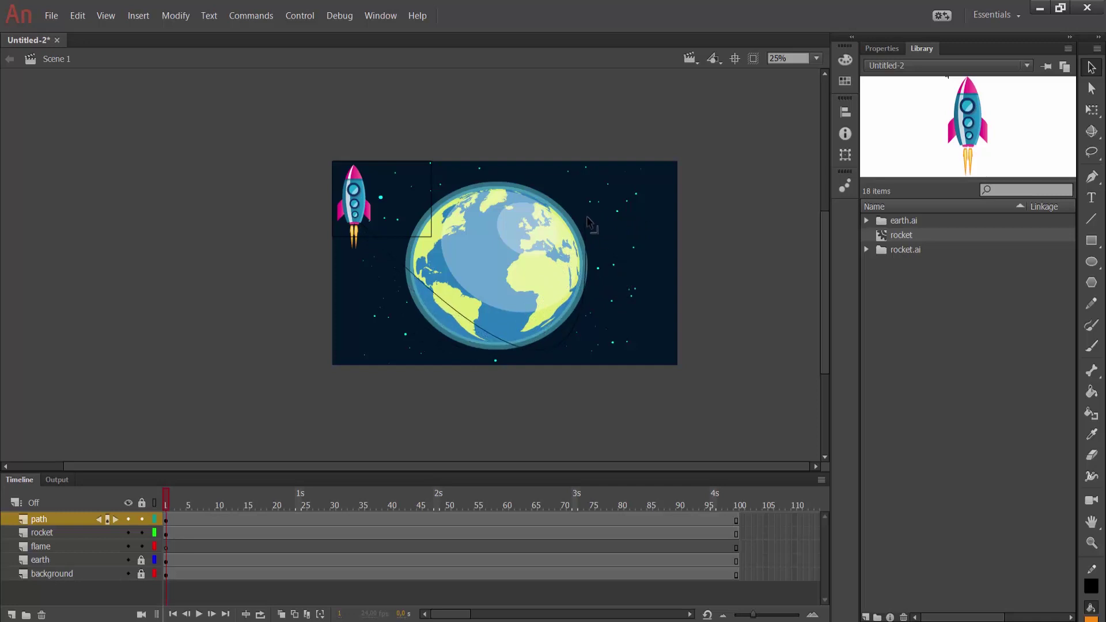
left_click_drag(587, 222, 650, 211)
left_click_drag(541, 349, 513, 324)
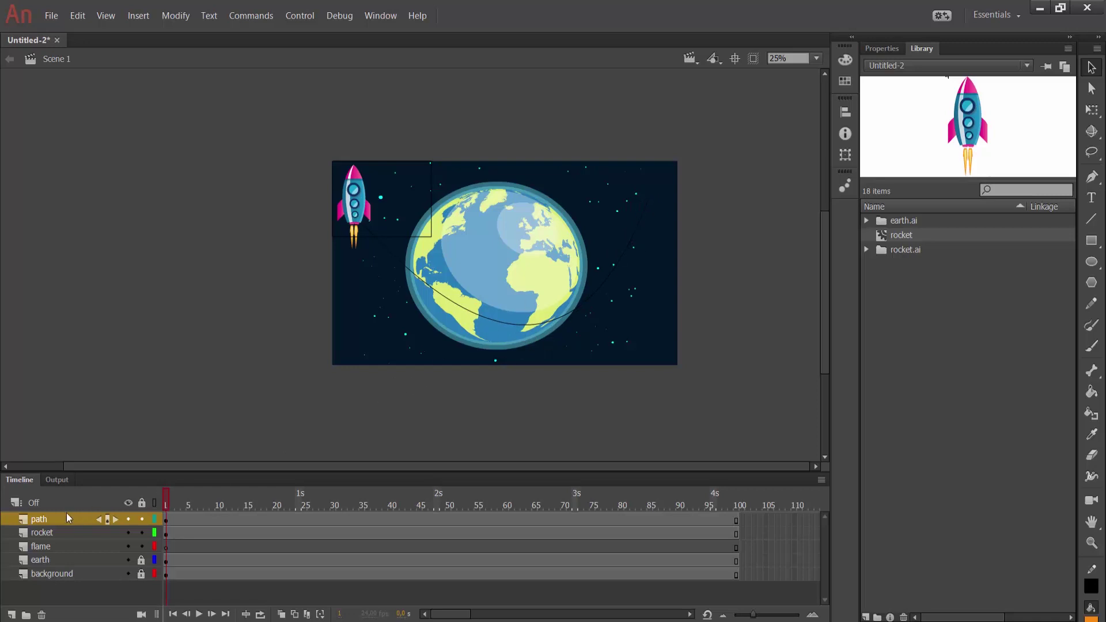
- Convert the path layer into a Guide layer and nest the rocket layer under it as a guided layer
left_click(43, 520)
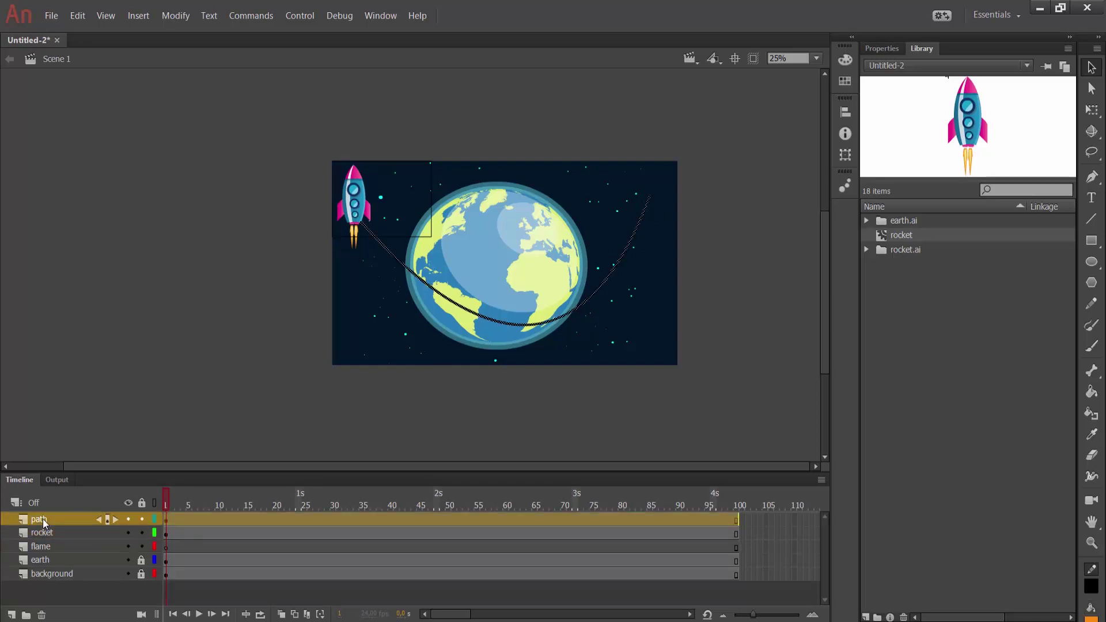
right_click(43, 519)
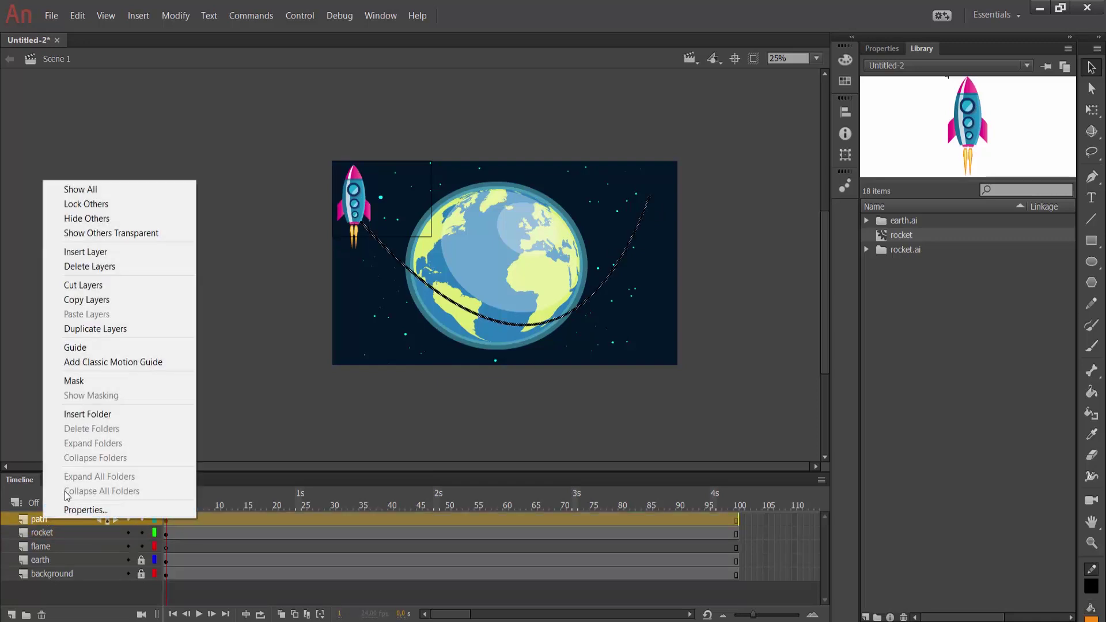
left_click(89, 348)
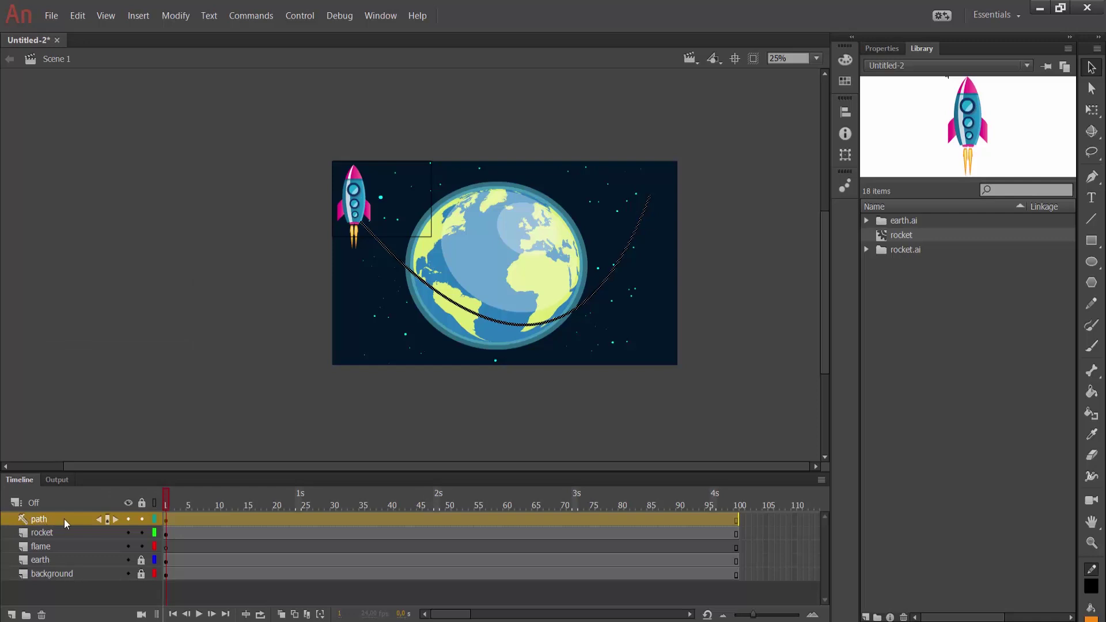
left_click(47, 532)
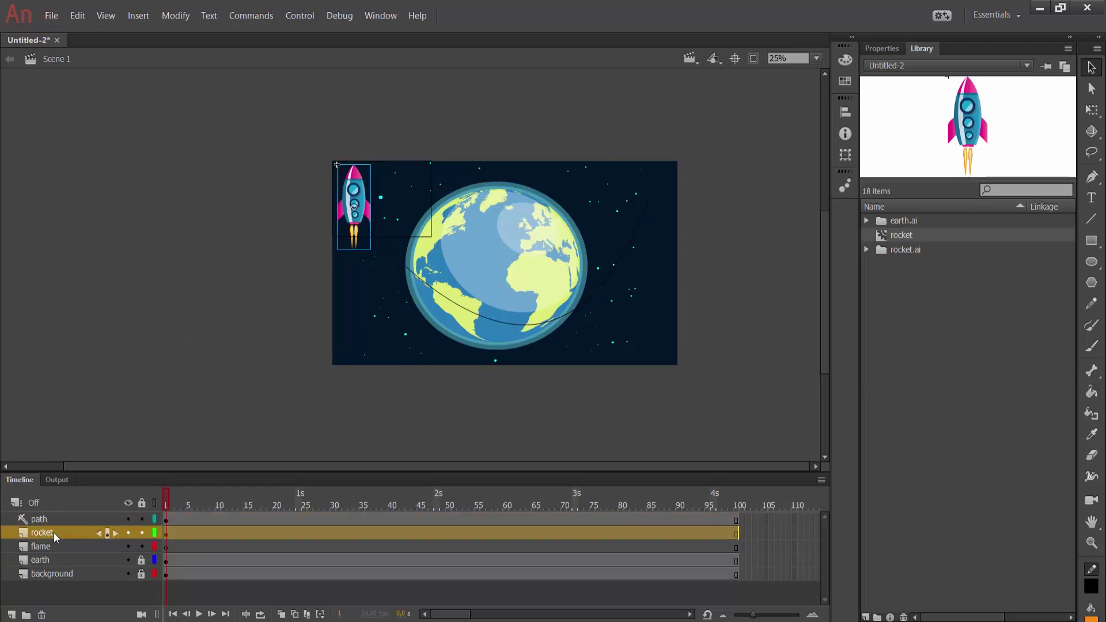
left_click_drag(44, 530, 56, 523)
- At frame 1, move the rocket onto the start of the path and rotate it so its nose points along the curve
left_click(167, 542)
left_click(166, 533)
mouse_move(354, 207)
left_mouse_down()
mouse_move(316, 247)
mouse_move(284, 316)
mouse_move(218, 280)
mouse_move(340, 218)
mouse_move(373, 218)
mouse_move(362, 214)
left_mouse_up()
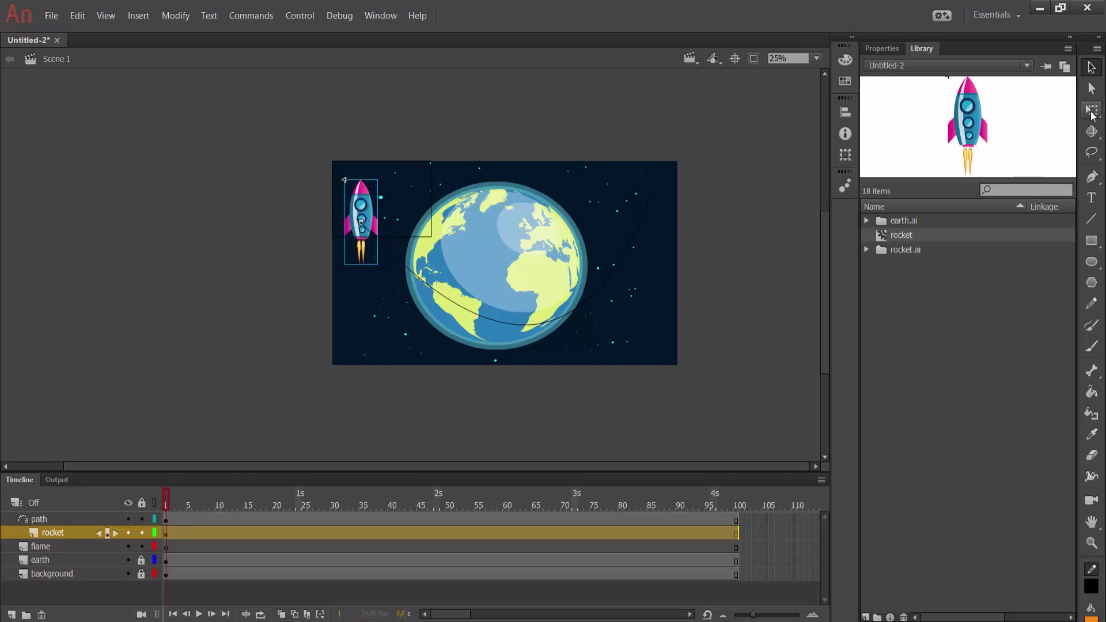
left_click(1092, 112)
left_click_drag(378, 179, 388, 282)
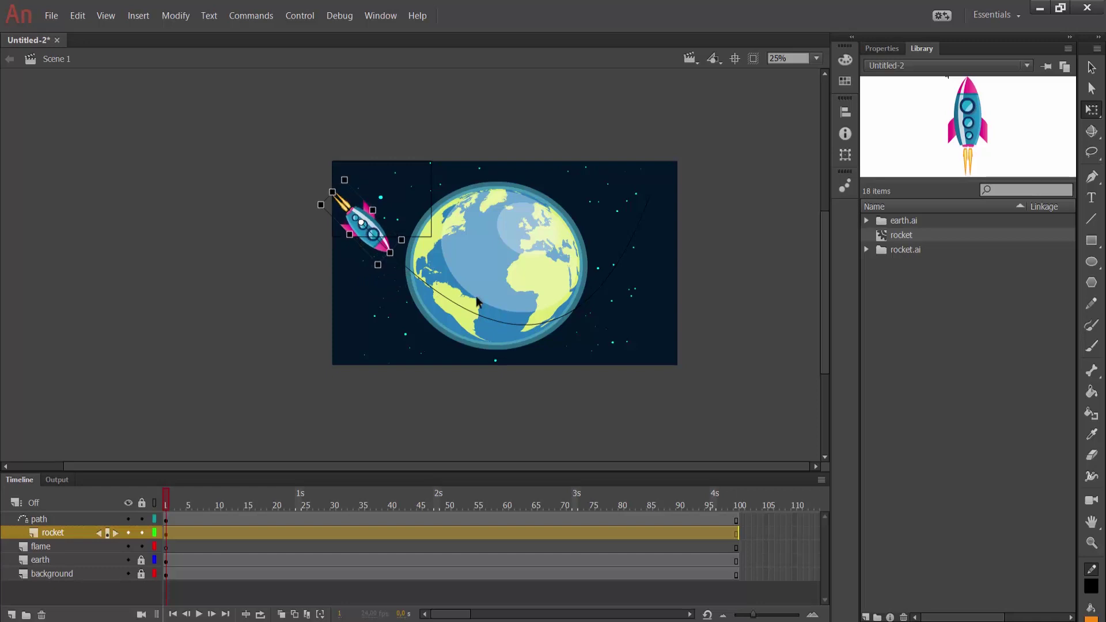
- Insert a keyframe at frame 100 of the rocket layer, placing the rocket at the path's far end with its nose pointing up along the curve
left_click_drag(170, 504, 738, 517)
left_click(738, 533)
right_click(738, 534)
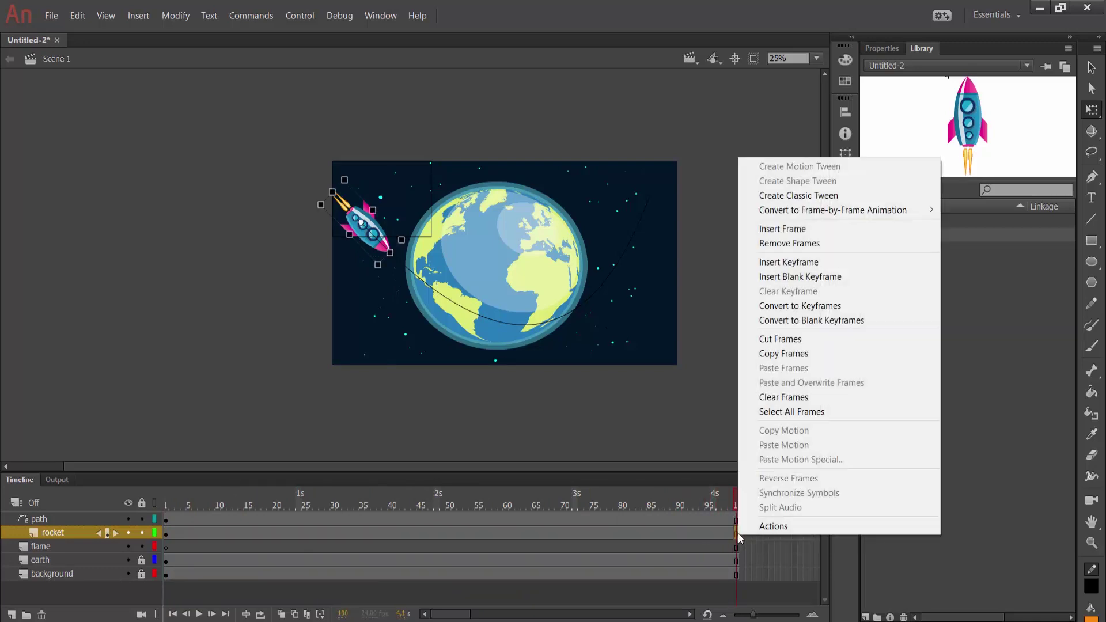
left_click(785, 264)
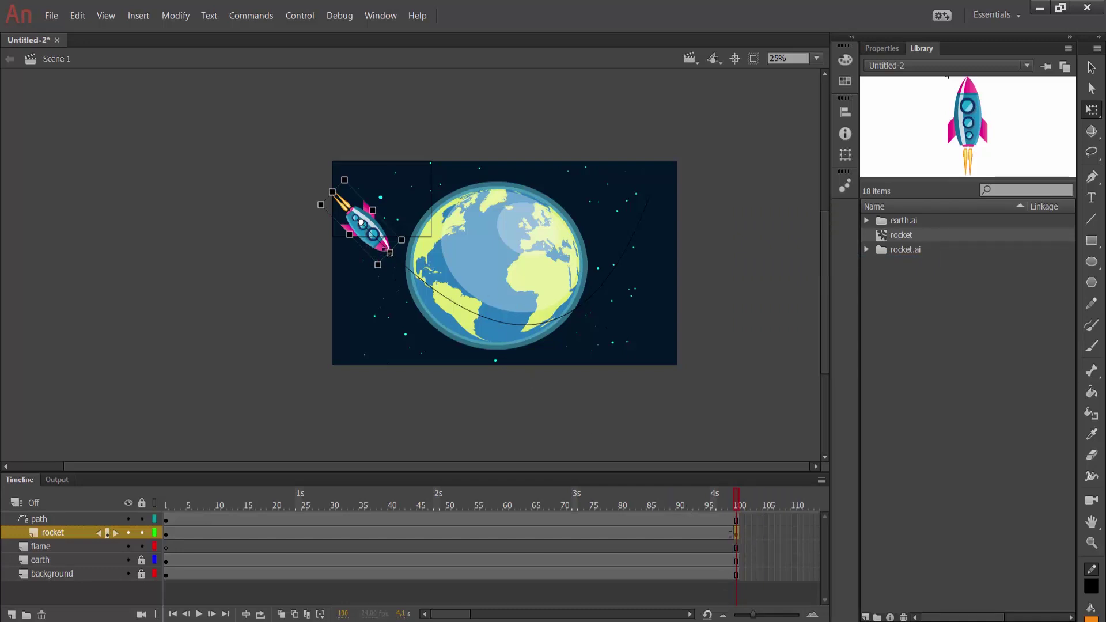
left_click_drag(366, 227, 634, 115)
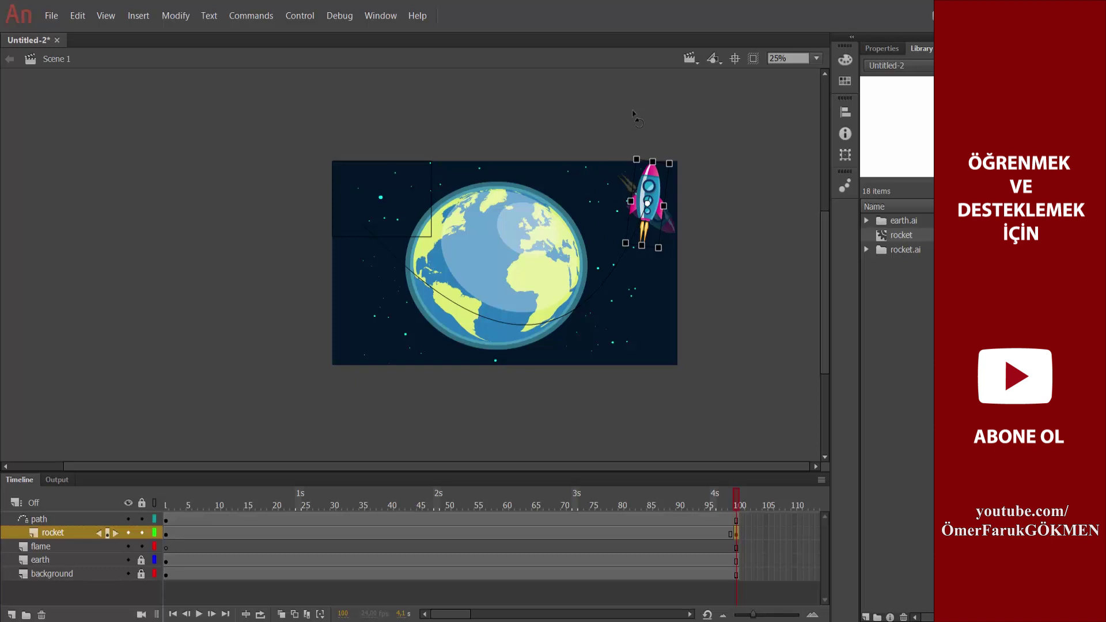
- Create a classic tween between the rocket layer's keyframes at frames 1 and 100, and enable Orient to path for it
left_click(500, 505)
left_click_drag(450, 507, 564, 506)
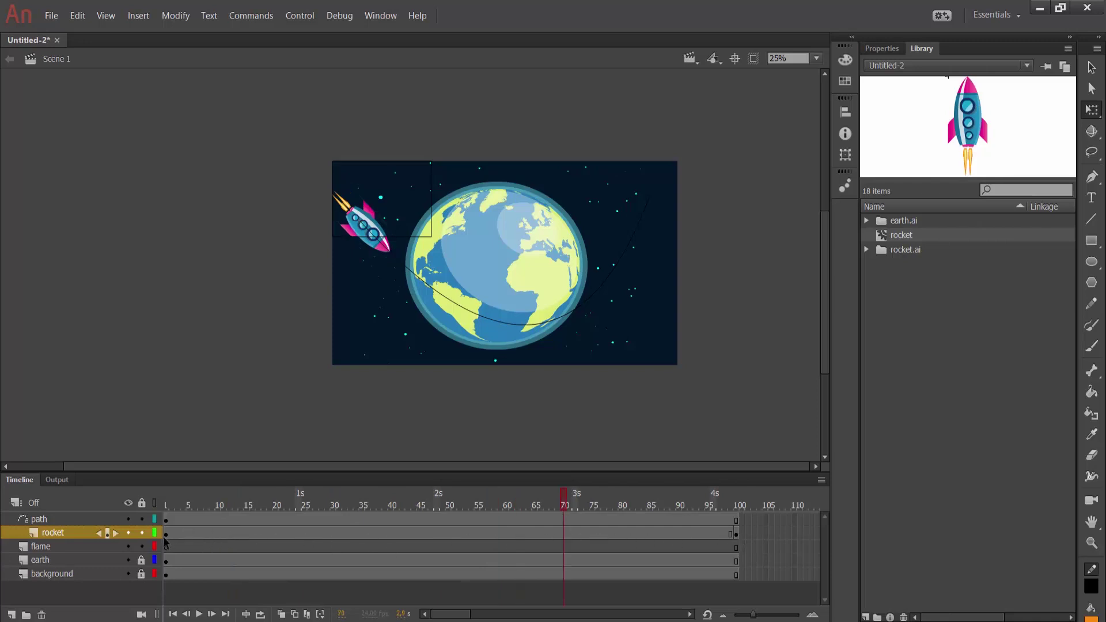
left_click(451, 533)
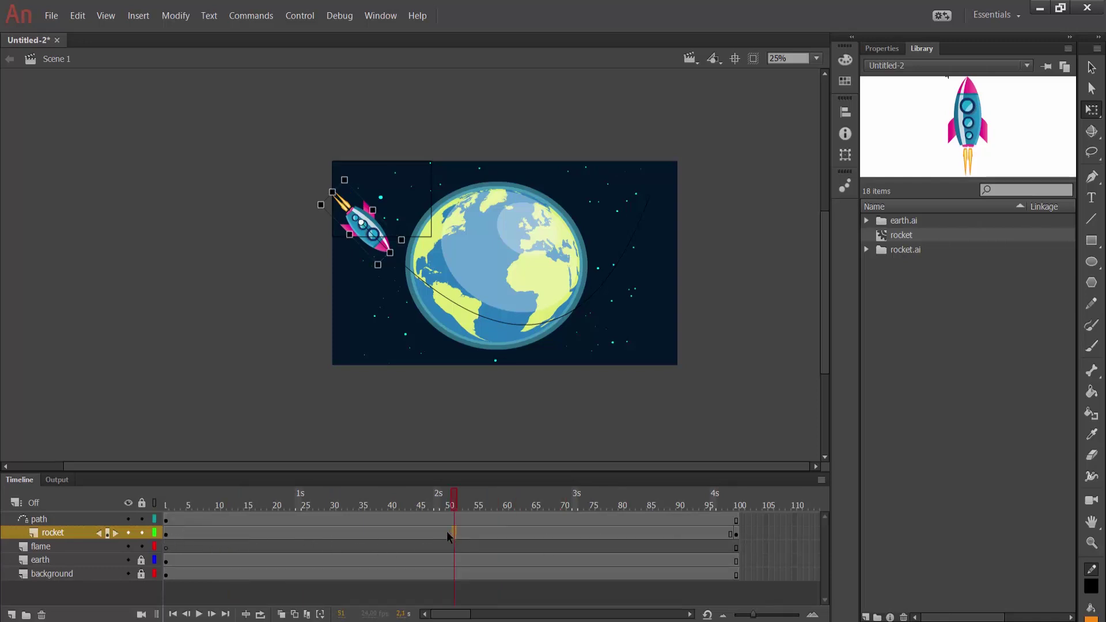
right_click(444, 533)
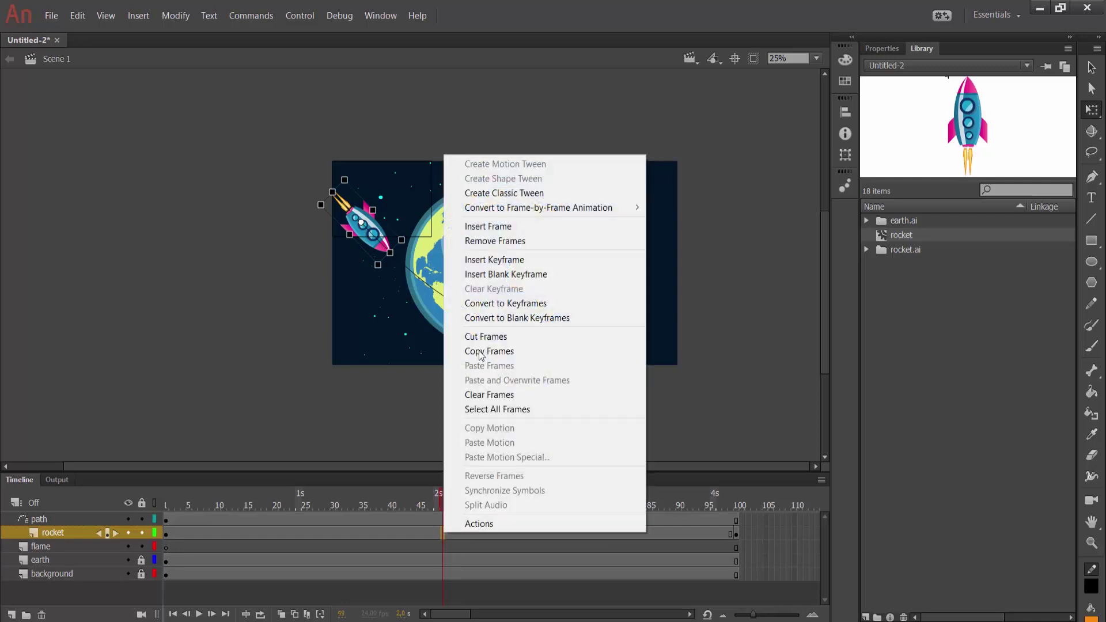
left_click(491, 194)
mouse_move(439, 500)
left_mouse_down()
mouse_move(158, 507)
mouse_move(544, 507)
mouse_move(735, 523)
mouse_move(170, 511)
mouse_move(437, 507)
left_mouse_up()
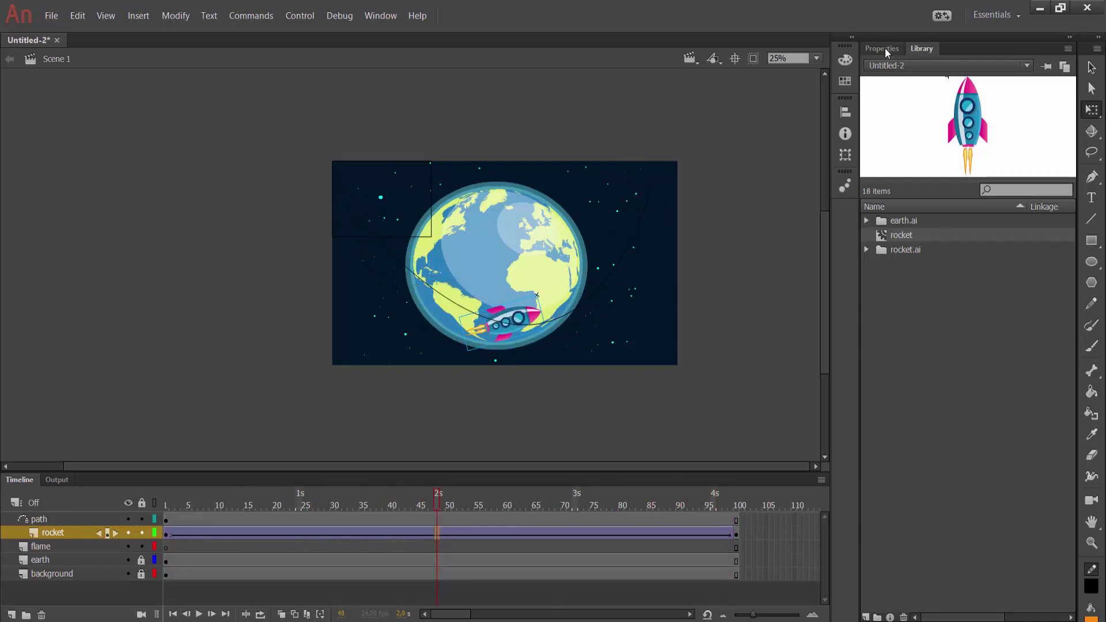
left_click(886, 50)
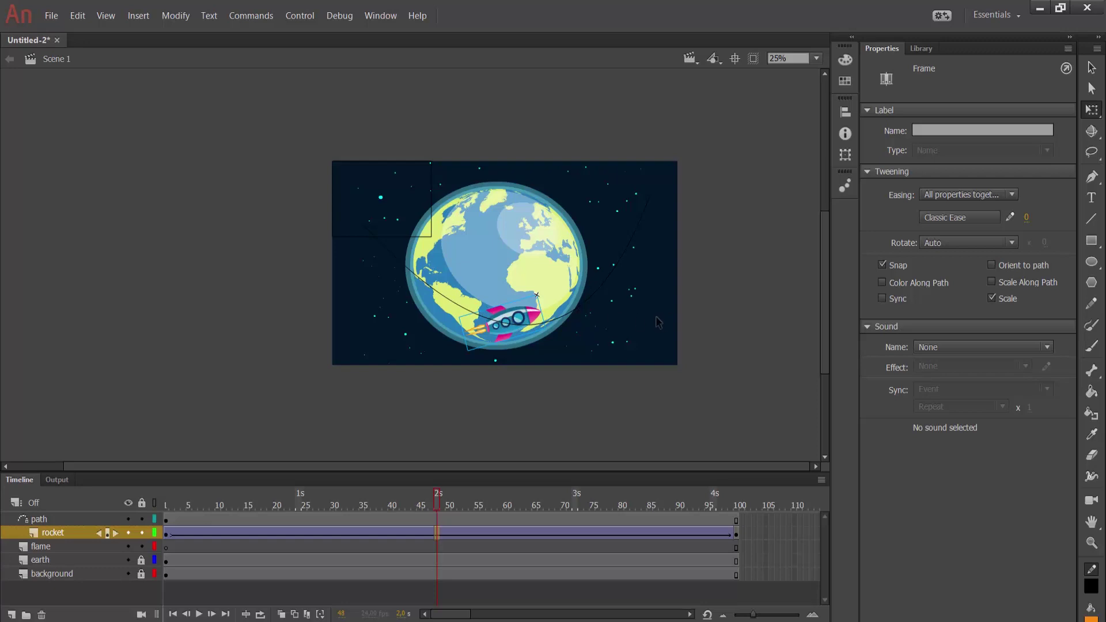
left_click(991, 266)
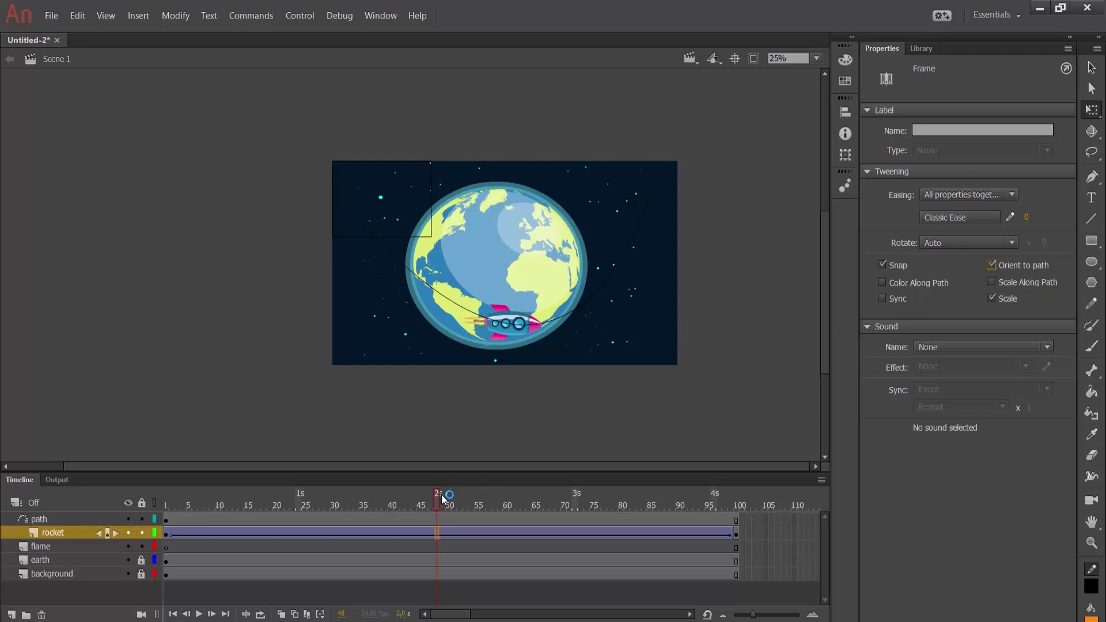
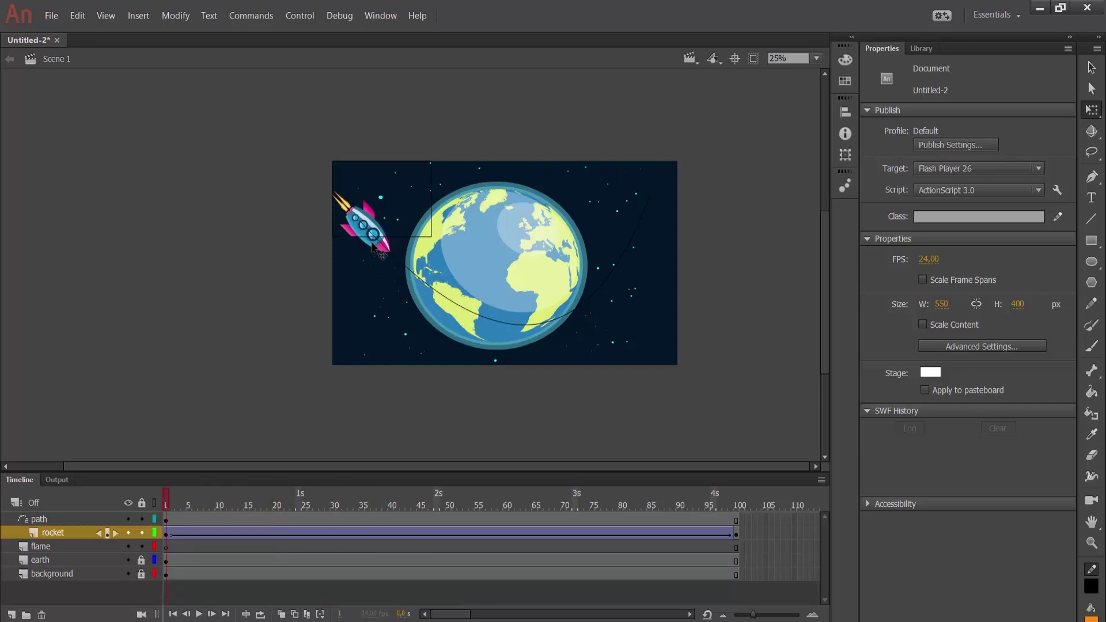
- Open the rocket symbol for editing and add a new layer named flames
double_click(374, 245)
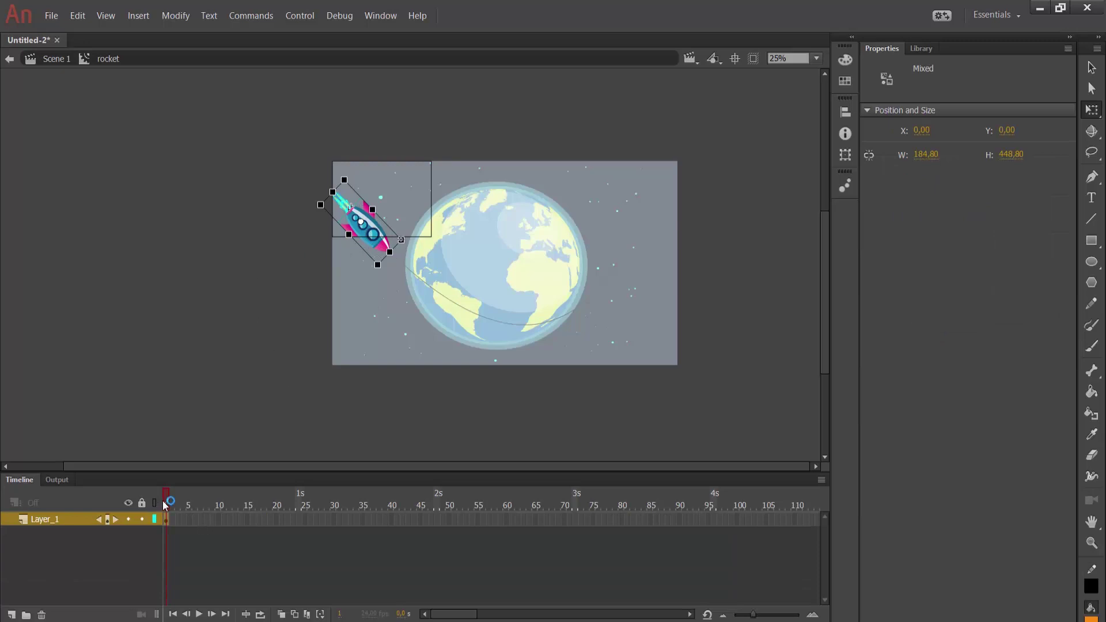
left_click(57, 562)
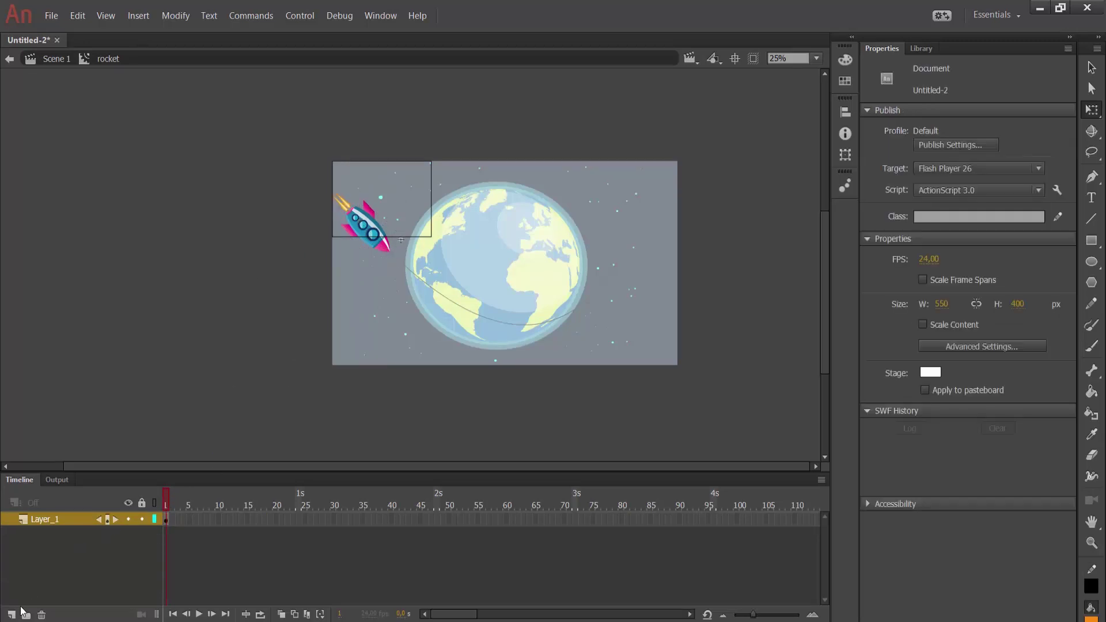
left_click(11, 615)
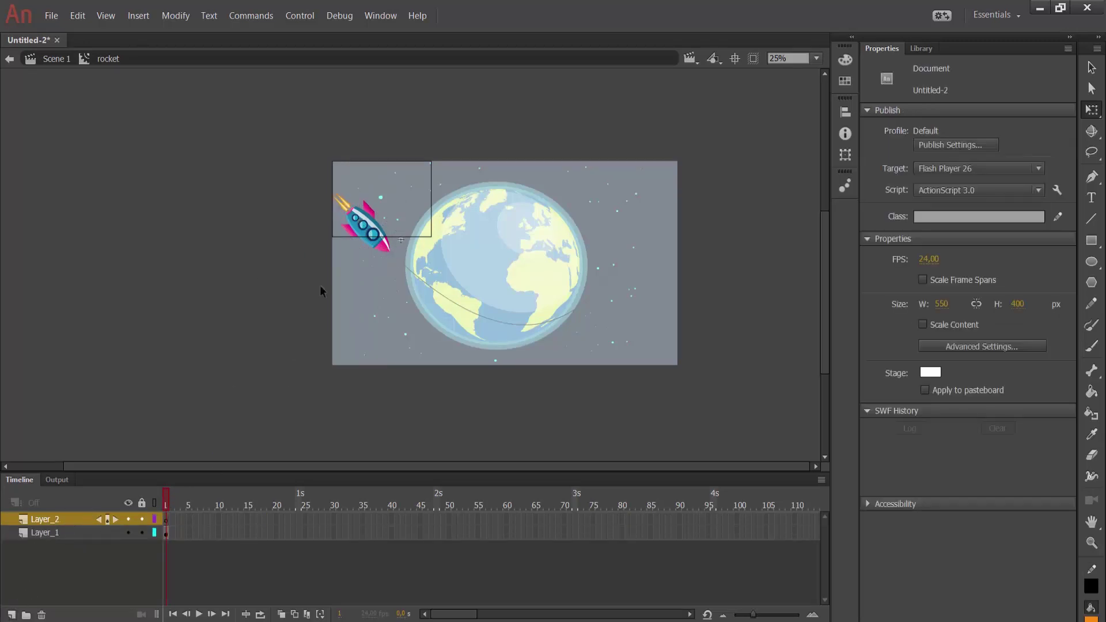
double_click(49, 519)
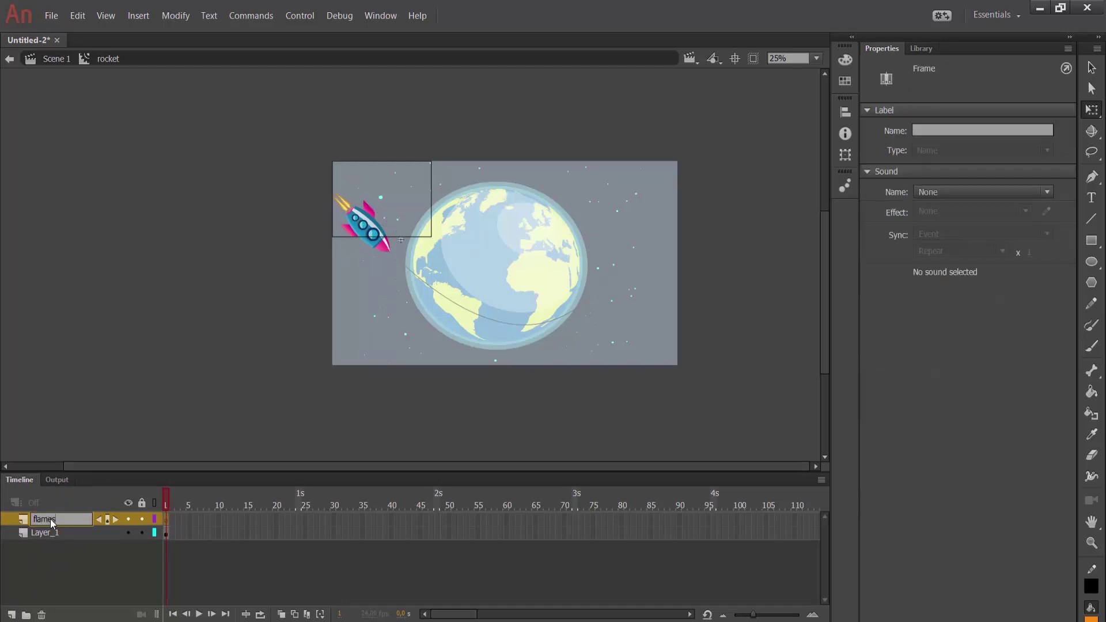
key("Return")
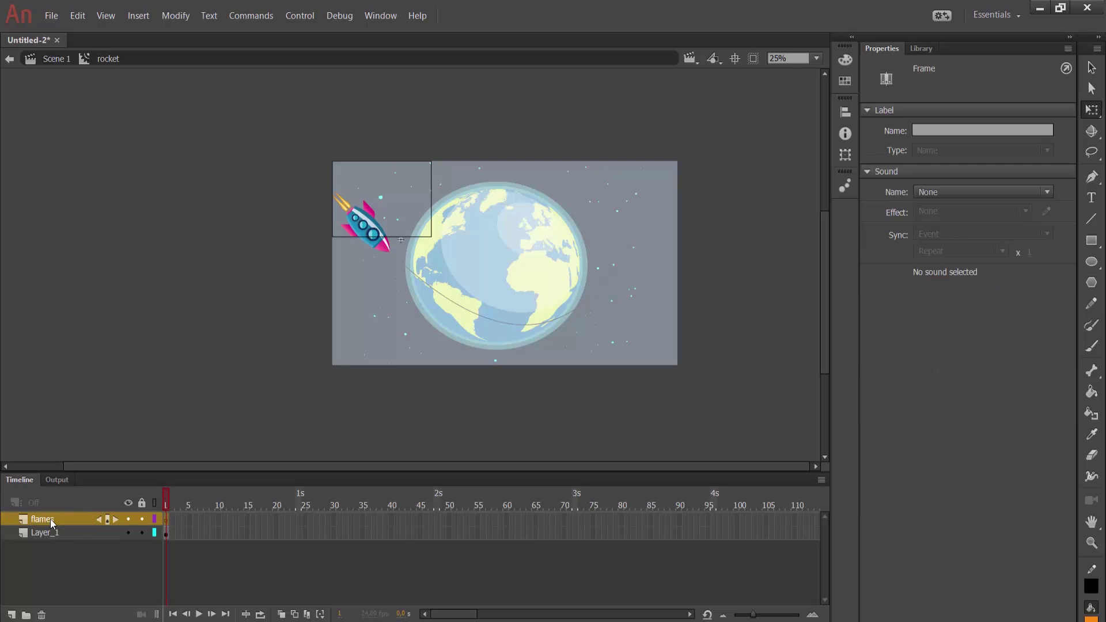
left_click(64, 555)
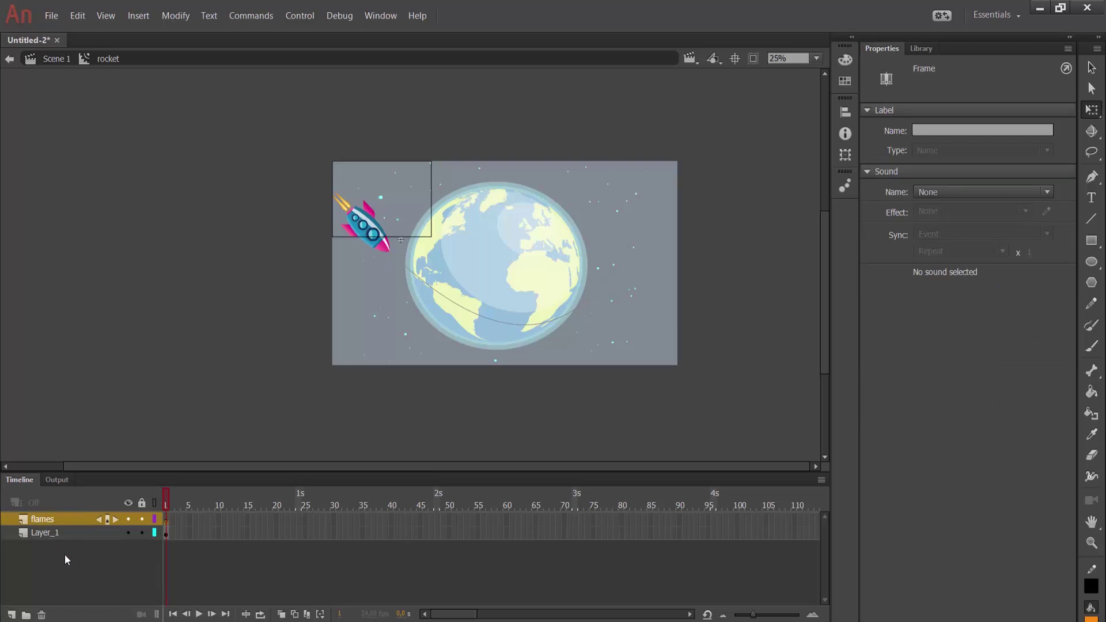
- Extend Layer_1 inside the rocket symbol to frame 6 and return to frame 1
left_click(196, 534)
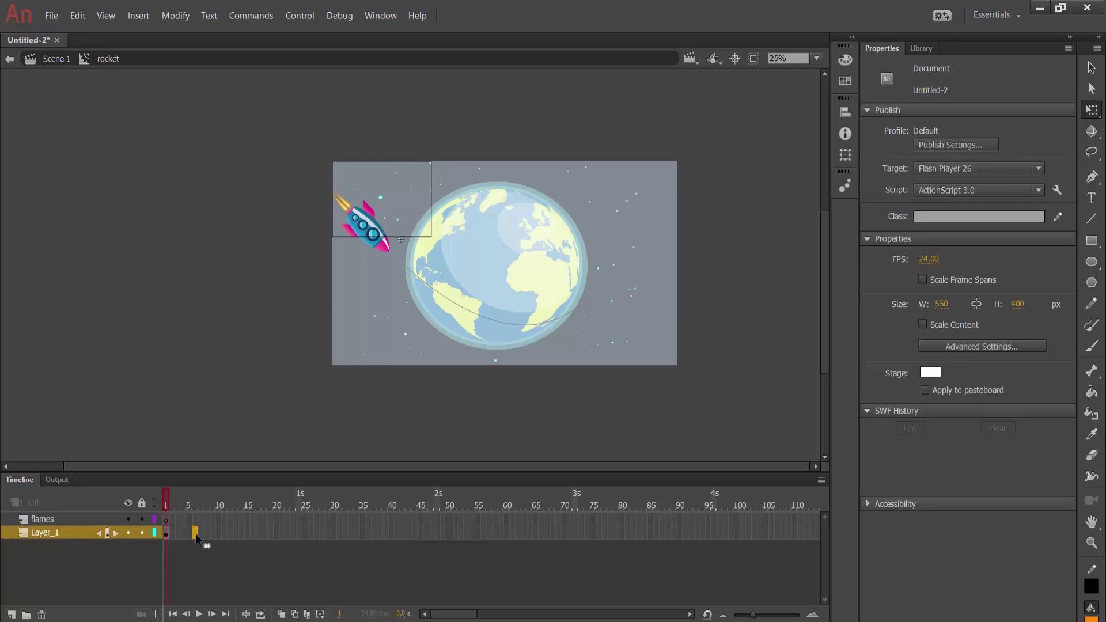
right_click(195, 534)
left_click(239, 229)
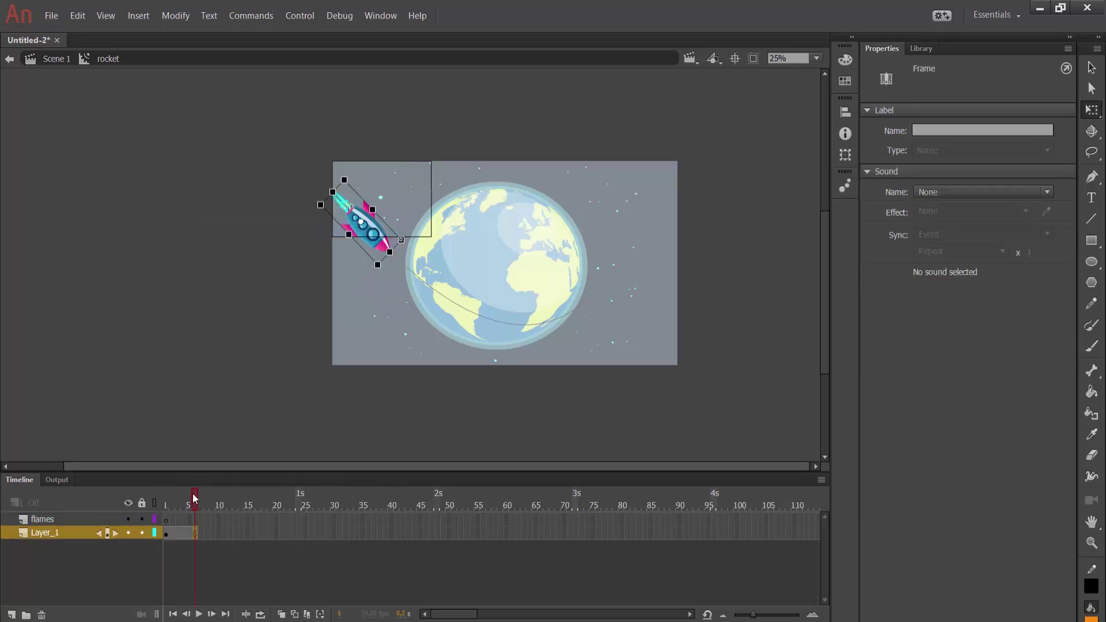
left_click_drag(195, 507, 165, 506)
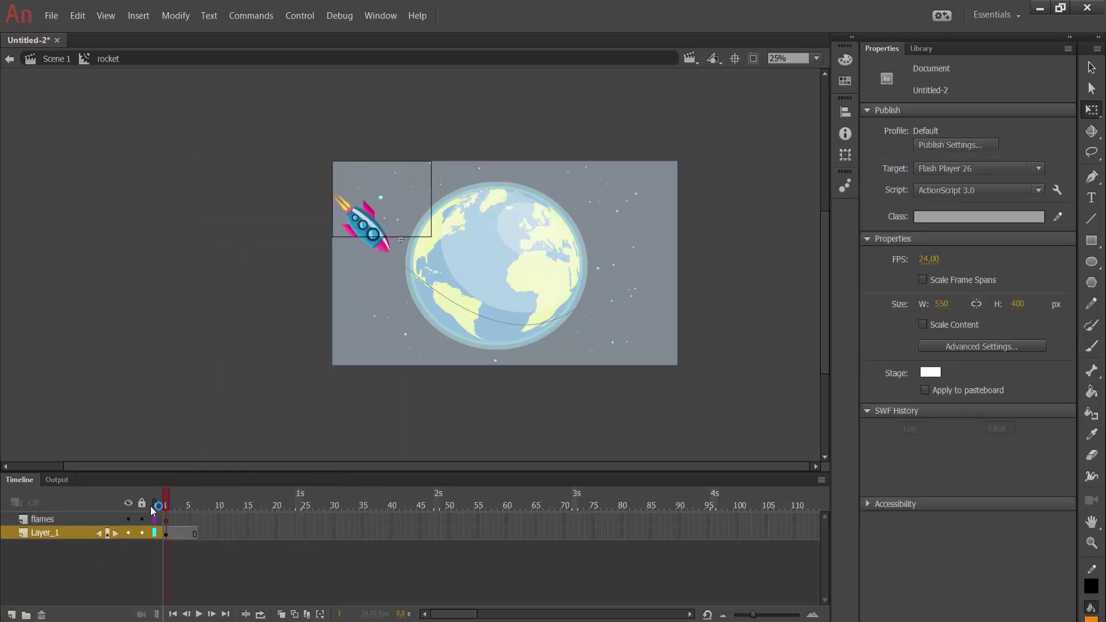
- Cut the two flame shapes at the rocket's tail out of Layer_1 at frame 1
key("z")
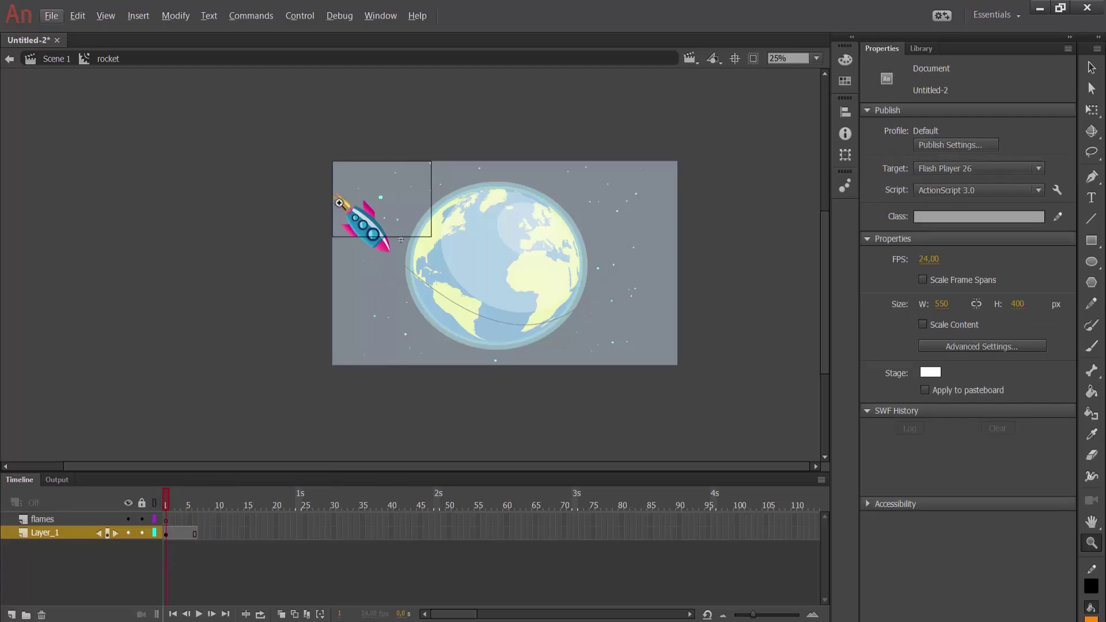
key("alt")
left_click(341, 204)
left_click(355, 219)
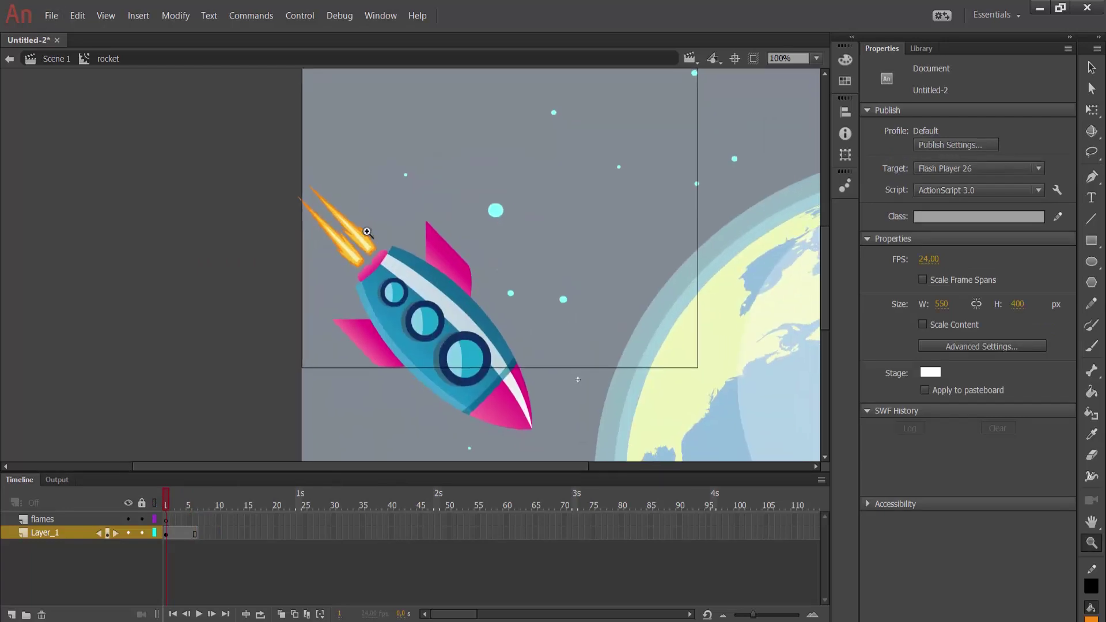
left_click(1092, 68)
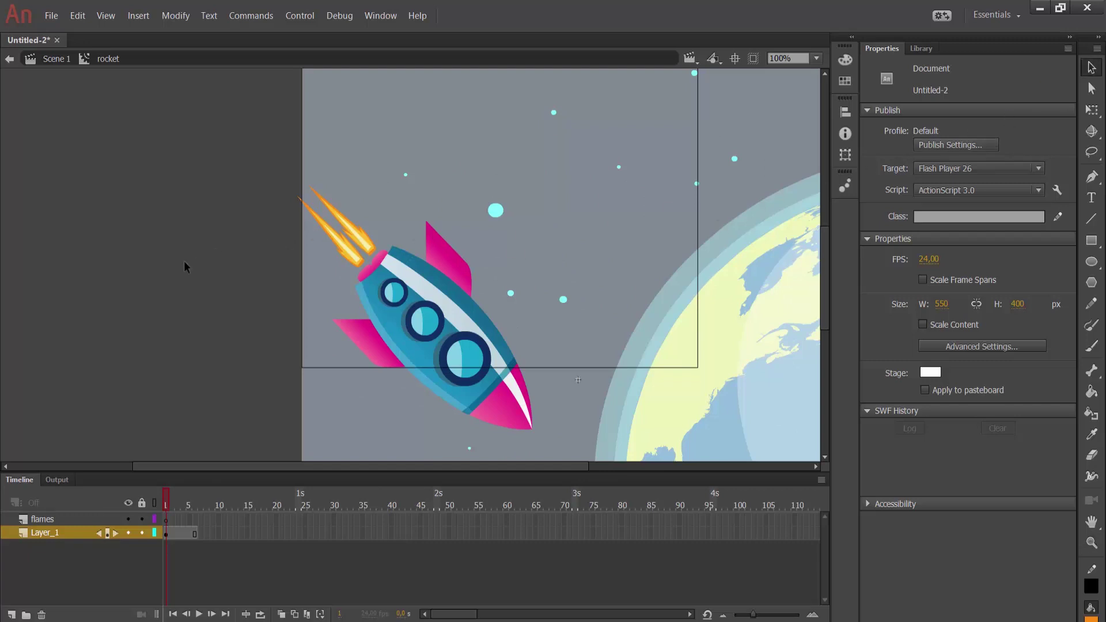
left_click_drag(252, 136, 369, 263)
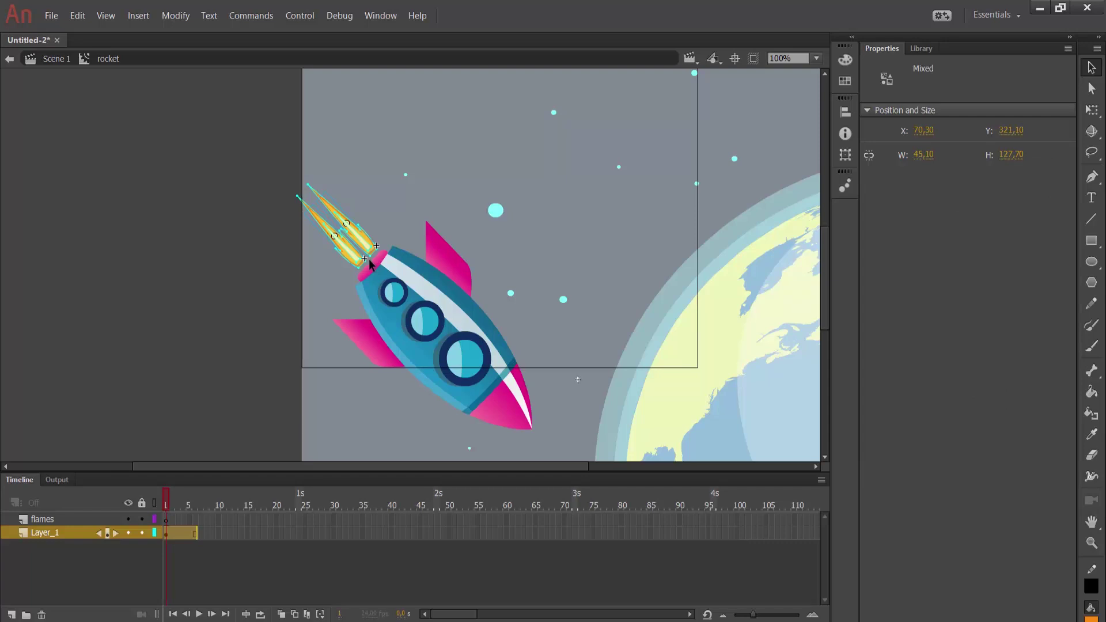
key("ctrl+x")
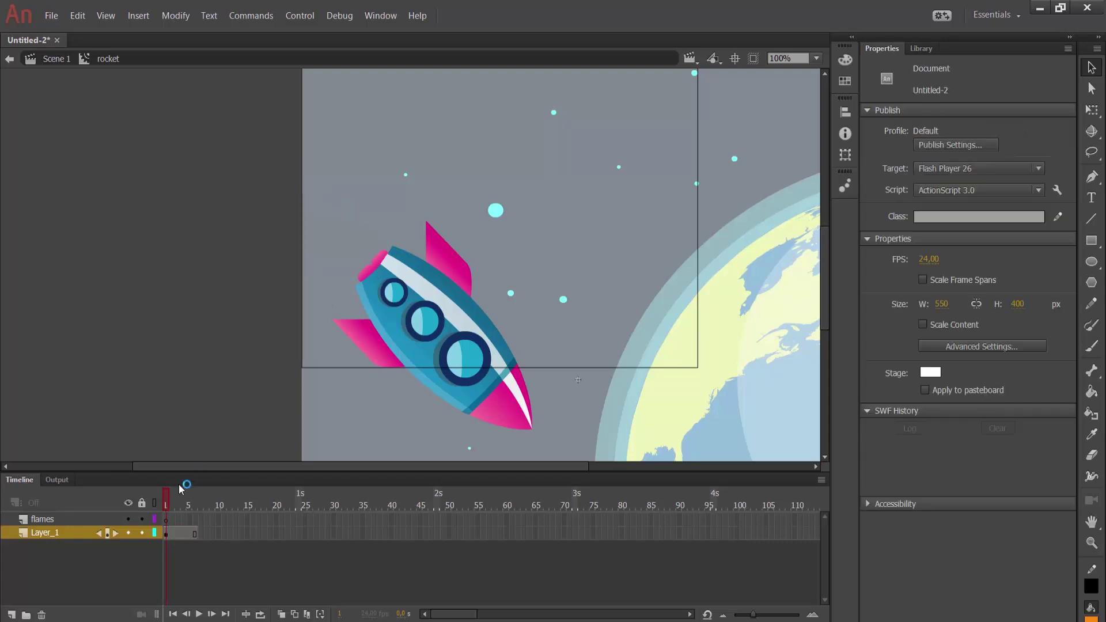
- Paste the flame shapes into frame 1 of the flames layer and position them behind the rocket's tail
left_click(165, 517)
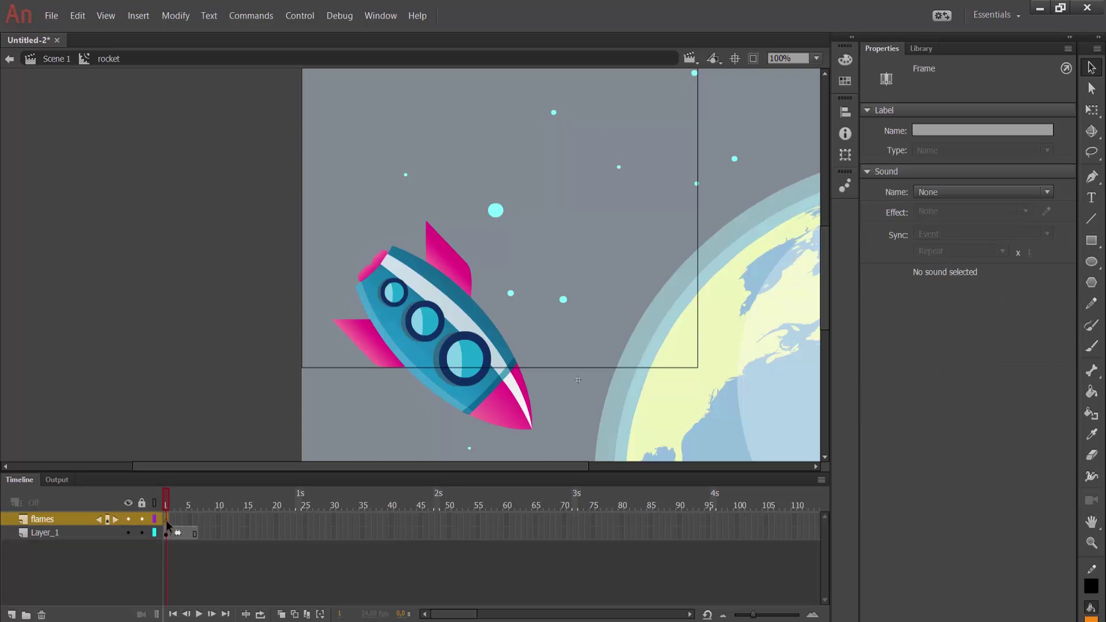
key("ctrl+shift+v")
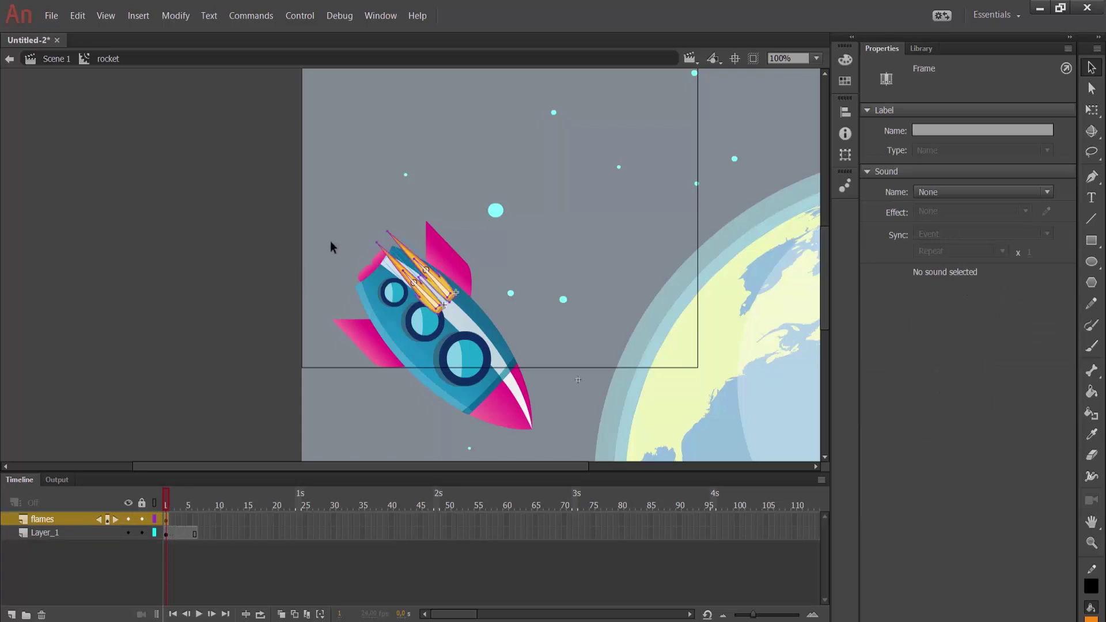
left_click_drag(380, 268, 359, 241)
left_click(305, 236)
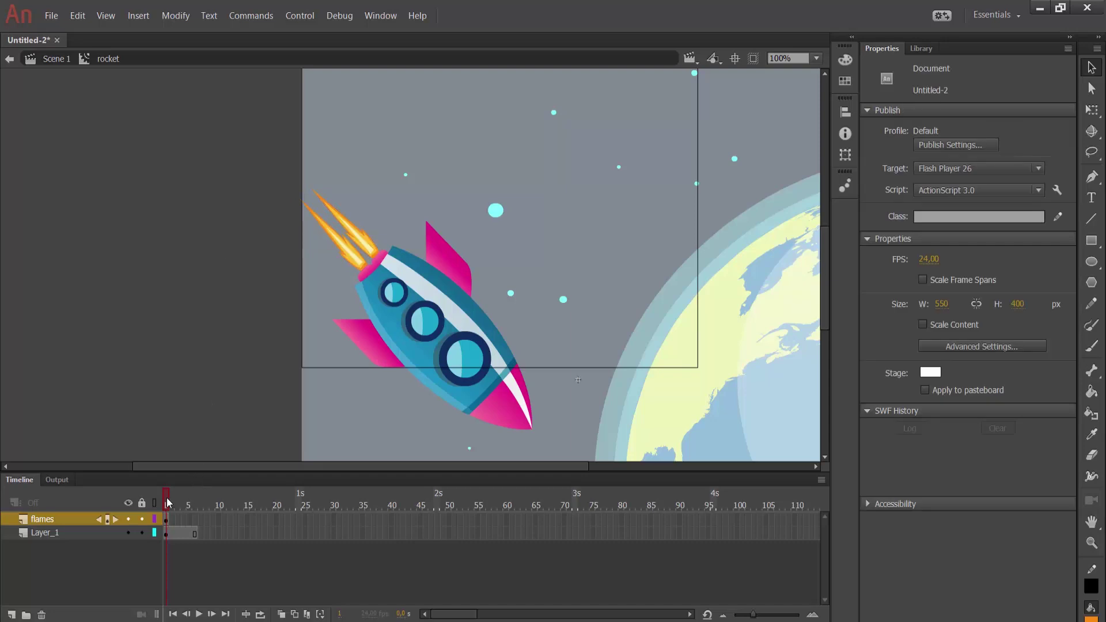
- Select all the flame shapes at frame 1 and shift them forward onto the rocket body so only their tips extend past the tail
mouse_move(168, 503)
left_mouse_down()
mouse_move(186, 503)
mouse_move(166, 502)
left_mouse_up()
left_click(361, 248)
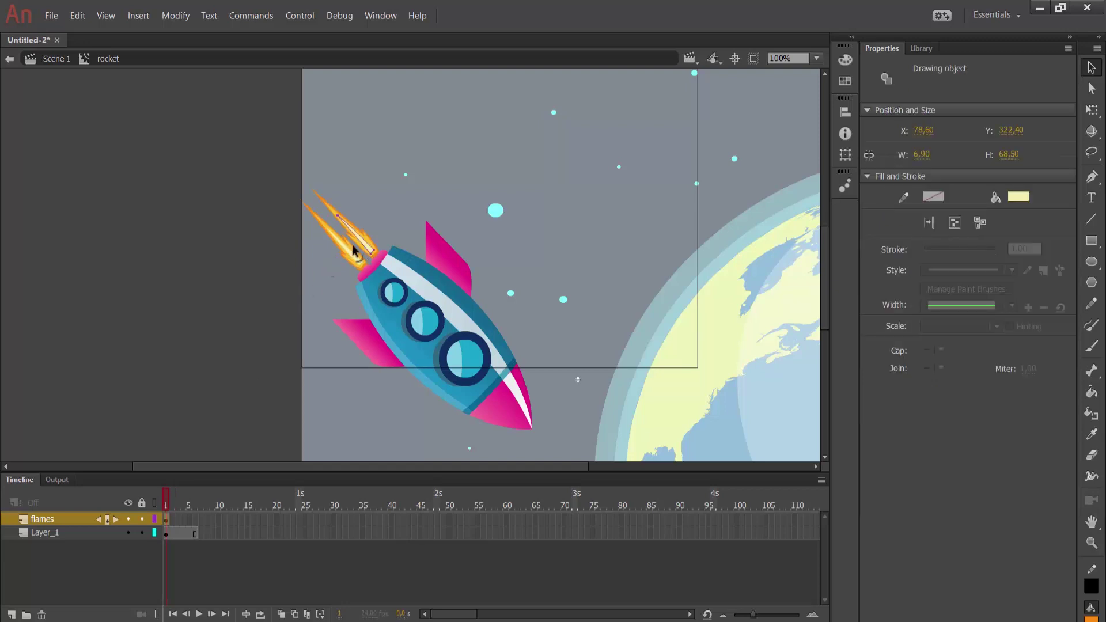
left_click(294, 196)
left_click_drag(281, 169, 419, 297)
left_click(296, 292)
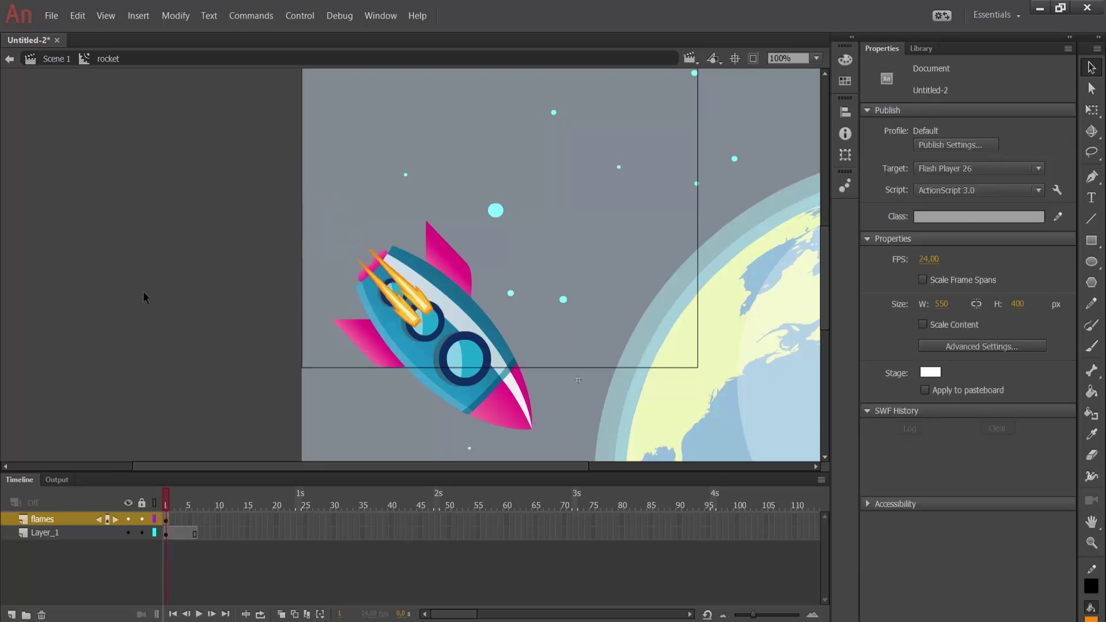
- Move Layer_1 above the flames layer so the rocket body covers the flames
left_click(65, 535)
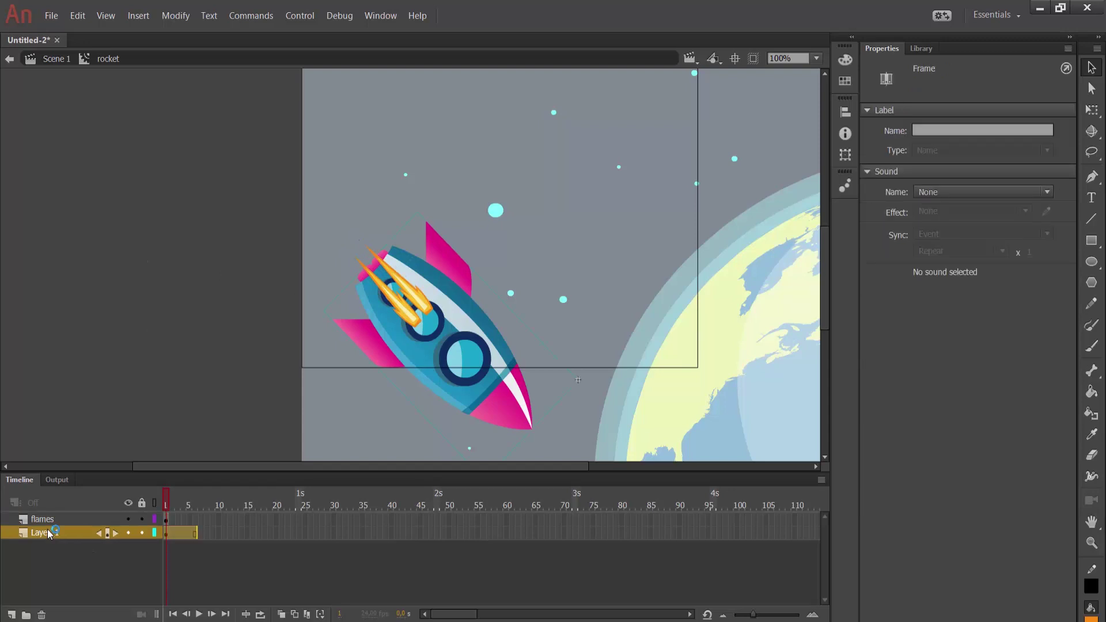
left_click_drag(48, 529, 51, 519)
left_click(233, 353)
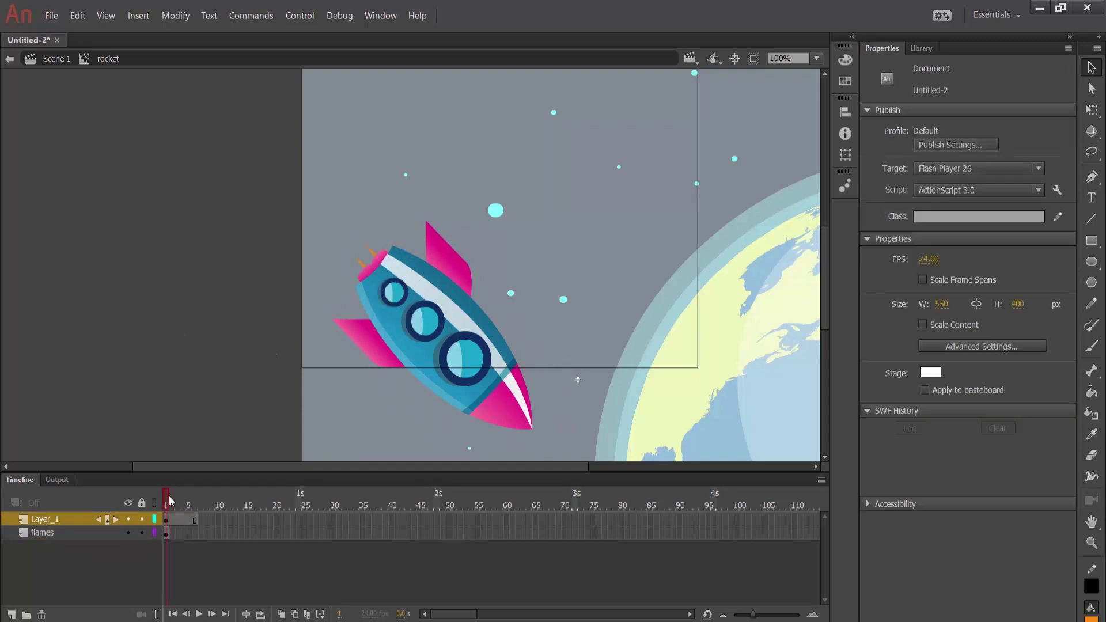
- Extend the flames layer to frame 3 by inserting a frame
left_click(166, 534)
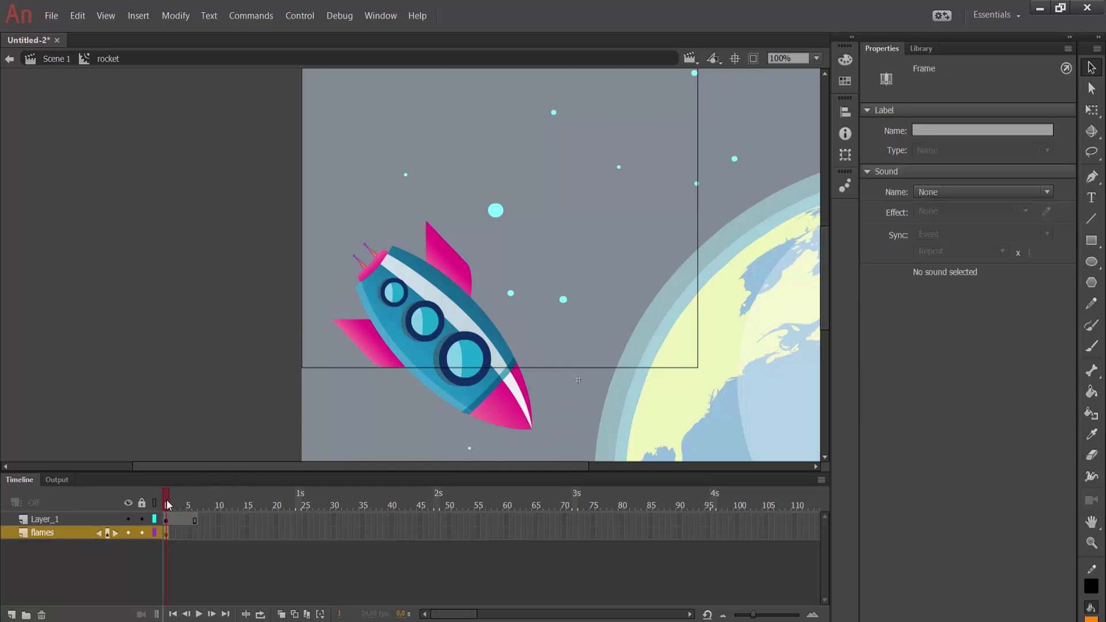
left_click(174, 500)
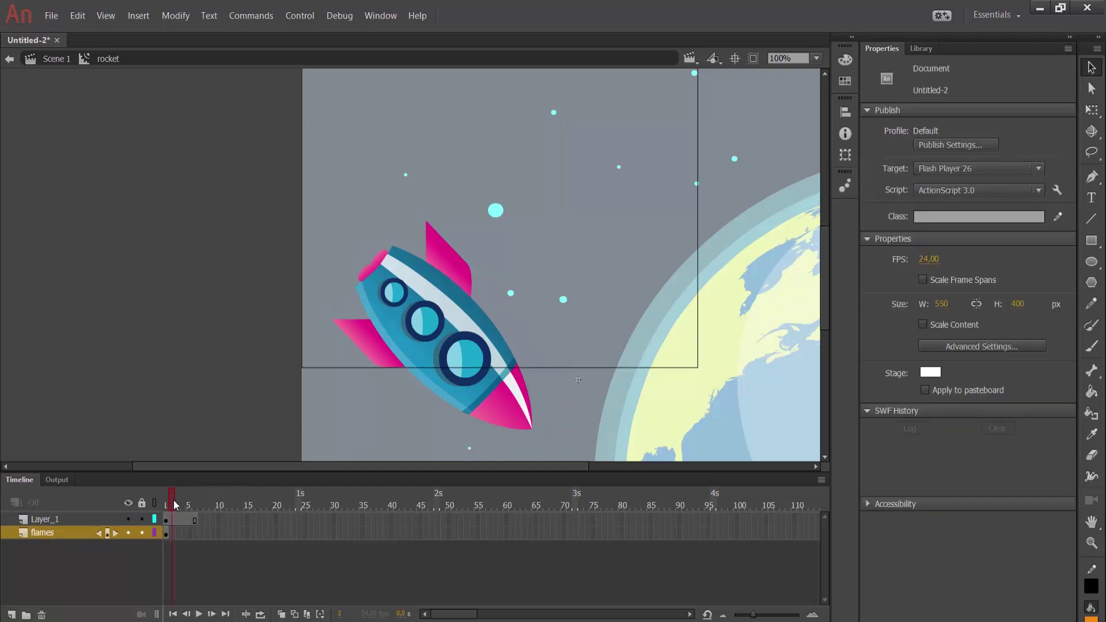
right_click(179, 536)
left_click(213, 231)
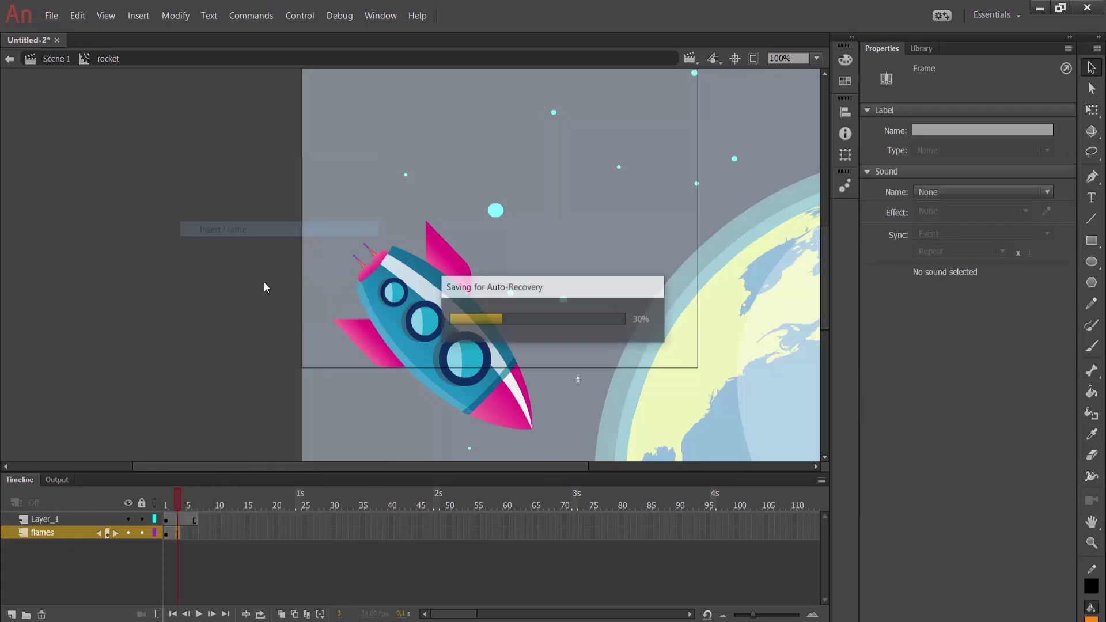
left_click(372, 256)
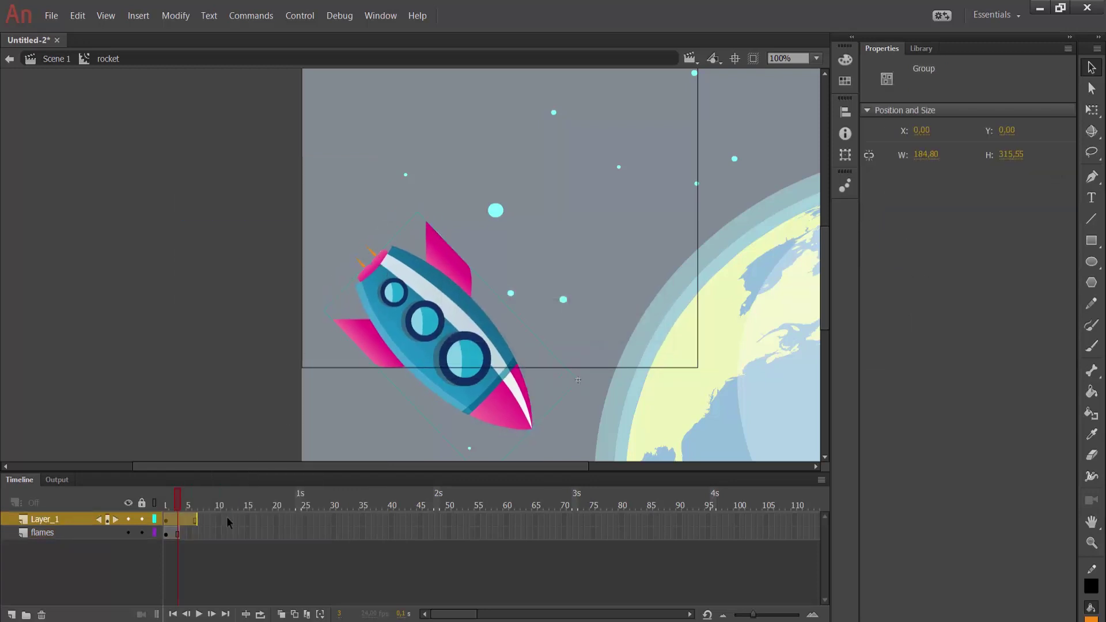
- Insert a keyframe at frame 3 of the flames layer and move the flames outward so they extend well beyond the rocket's tail
right_click(177, 536)
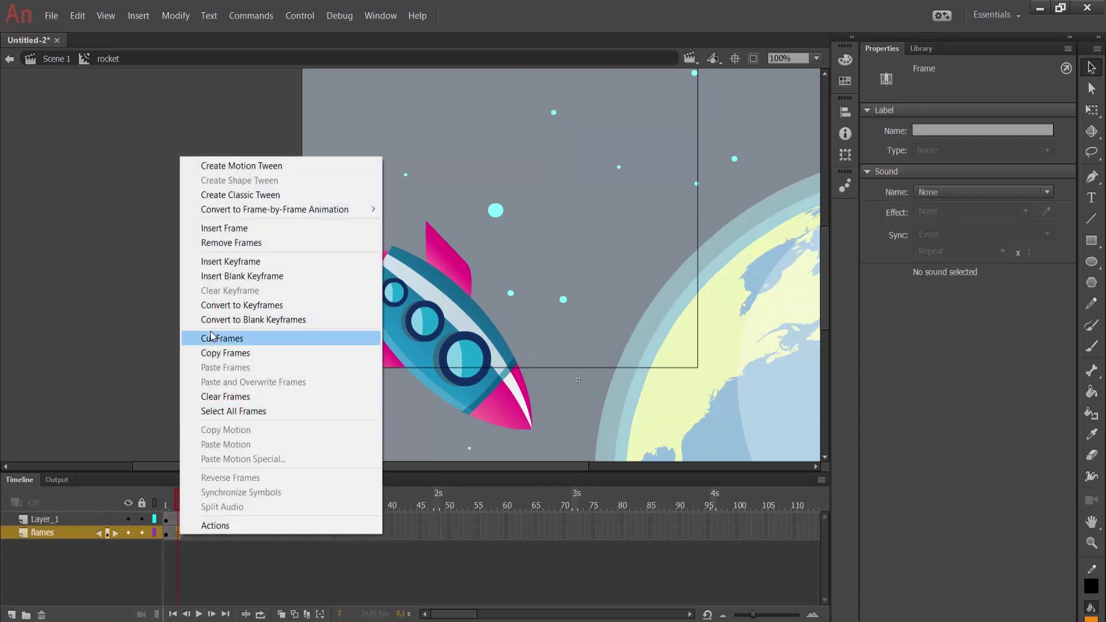
left_click(245, 263)
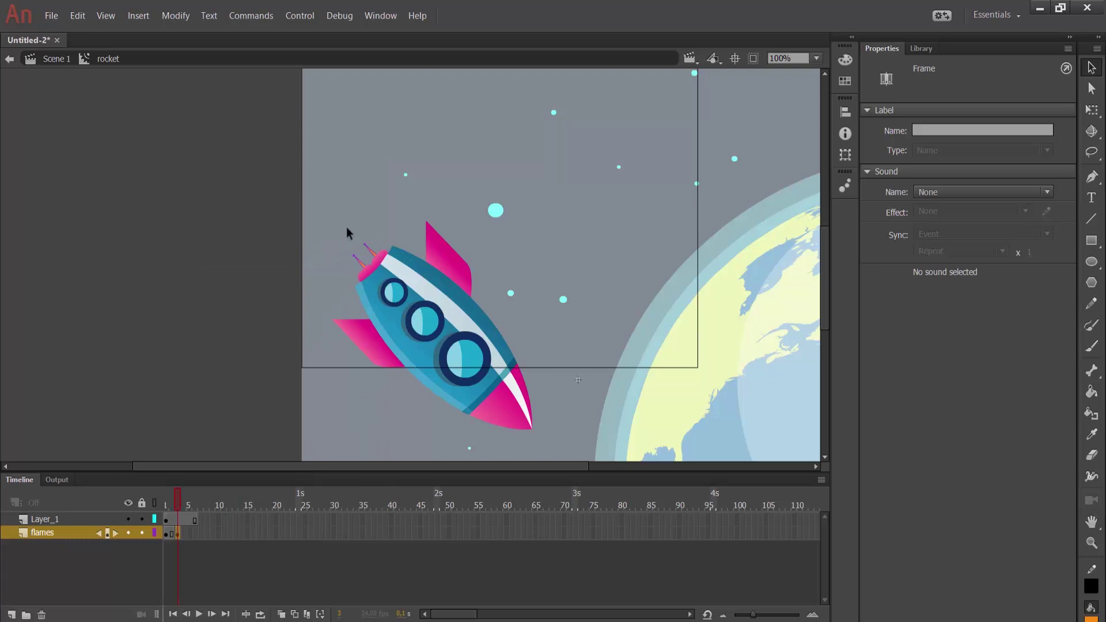
left_click_drag(364, 255, 316, 196)
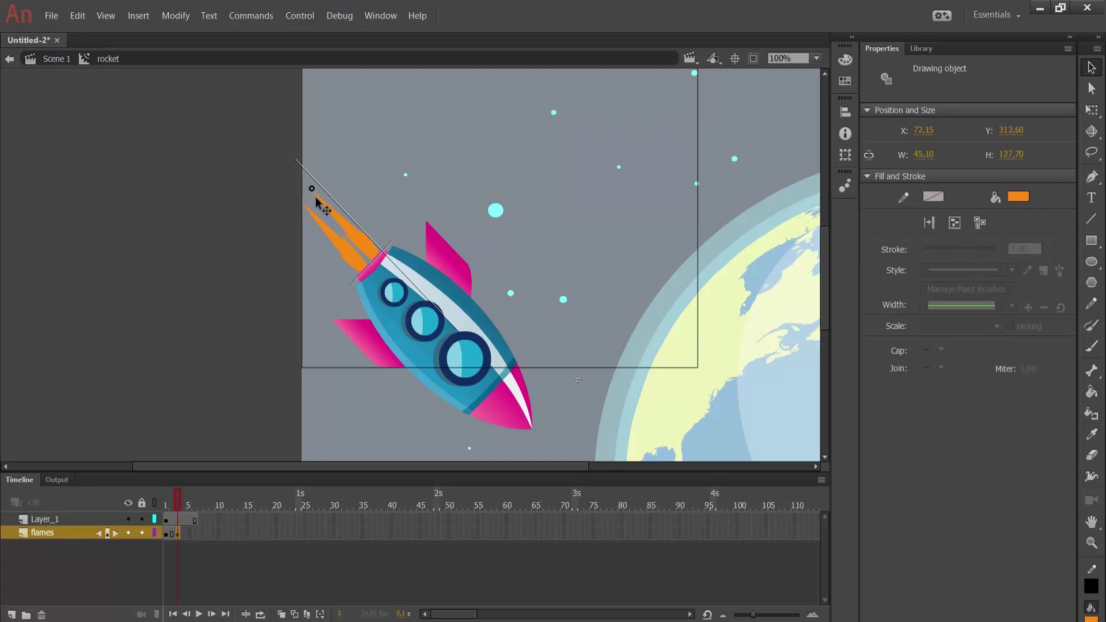
mouse_move(167, 503)
left_mouse_down()
mouse_move(198, 507)
mouse_move(173, 506)
left_mouse_up()
- Extend the flames layer to frame 6 by inserting a frame
left_click(167, 535)
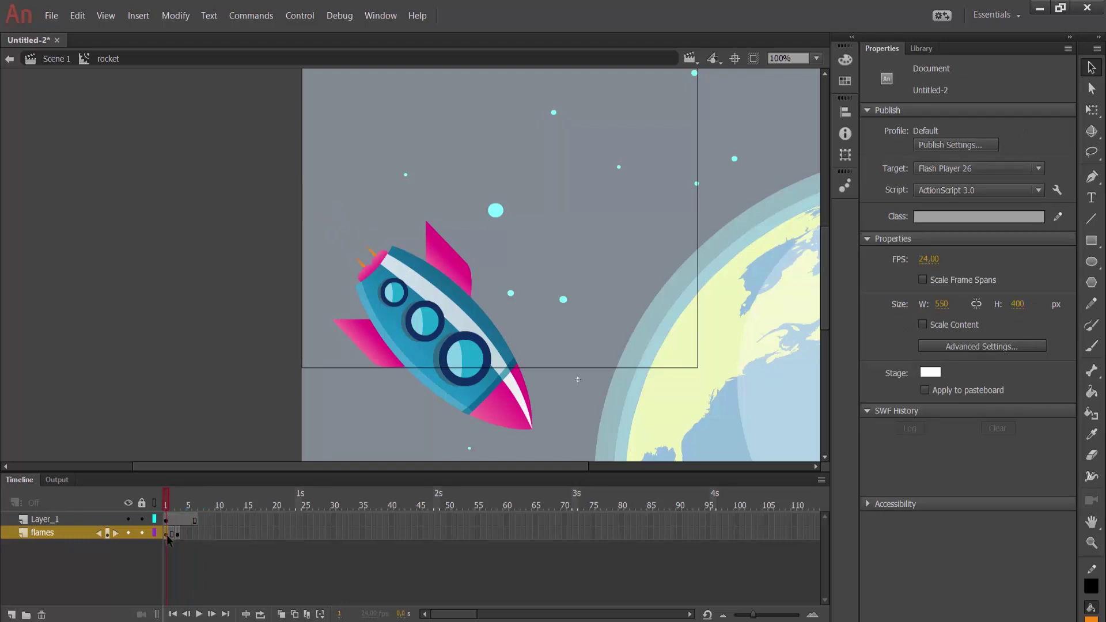
left_click(168, 535)
left_click(195, 535)
right_click(195, 535)
left_click(248, 229)
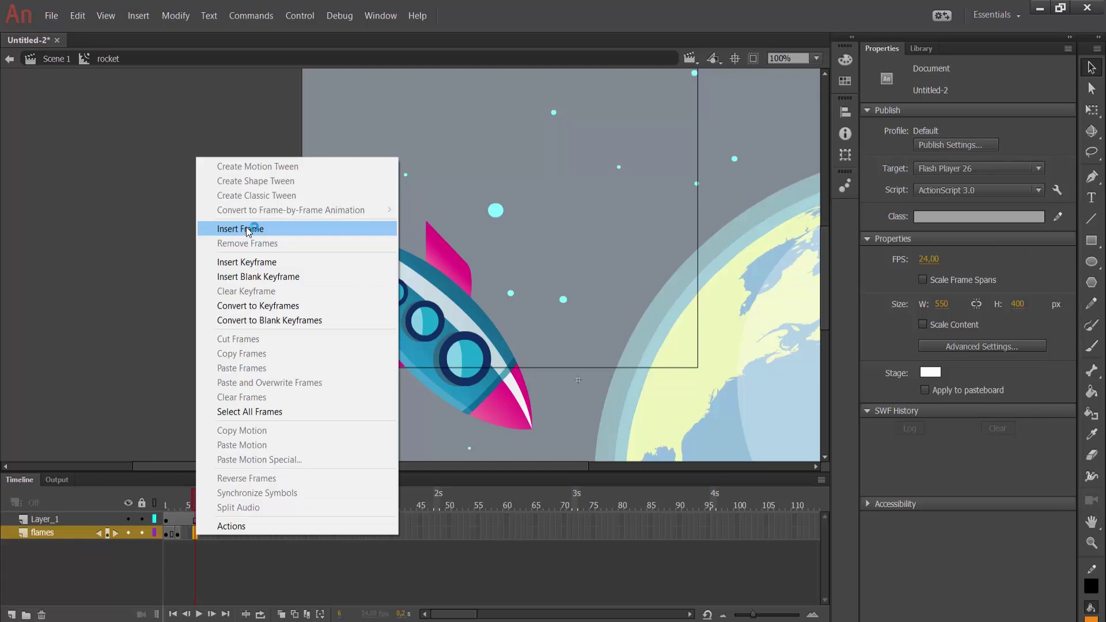
- Add a keyframe at frame 6 of the flames layer and shift both flames back under the rocket so only their tips show
left_click(166, 535)
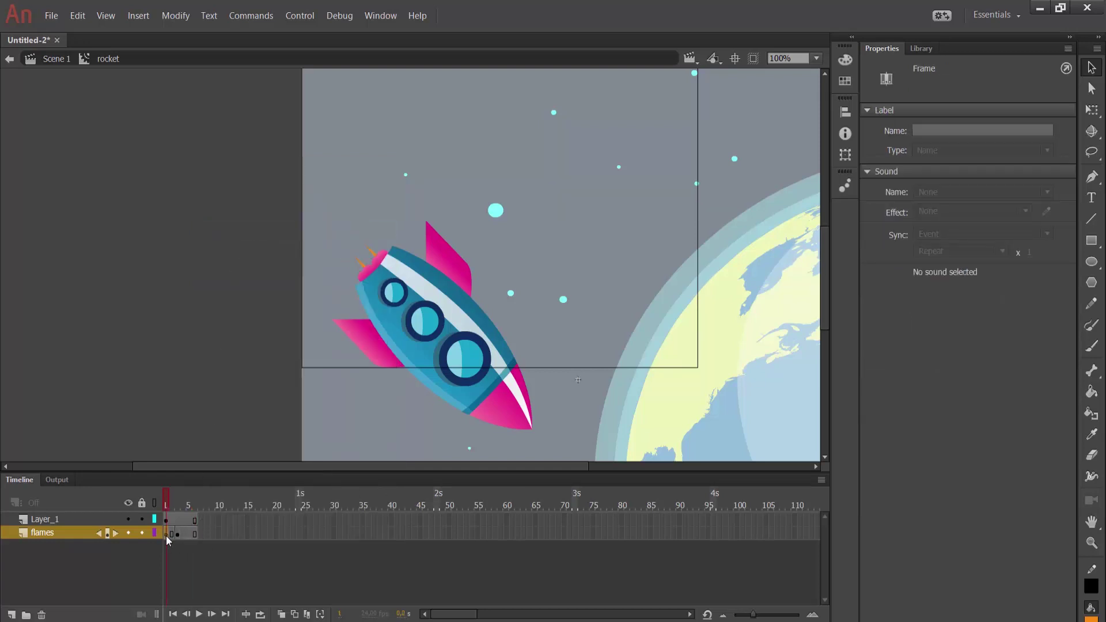
left_click(179, 509)
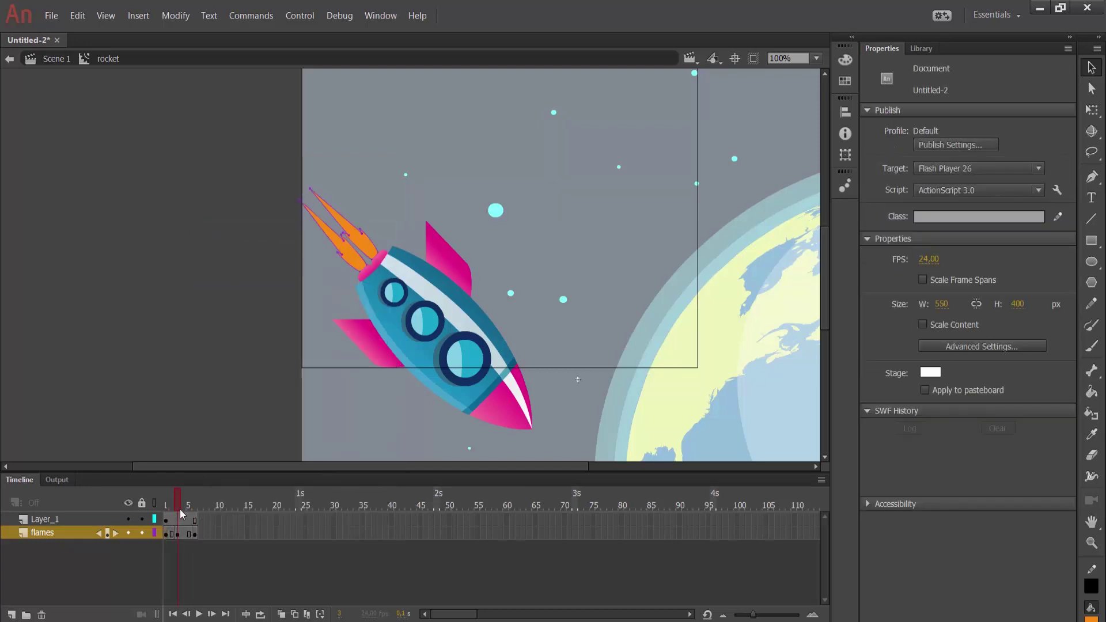
left_click_drag(192, 512, 198, 508)
left_click(364, 248)
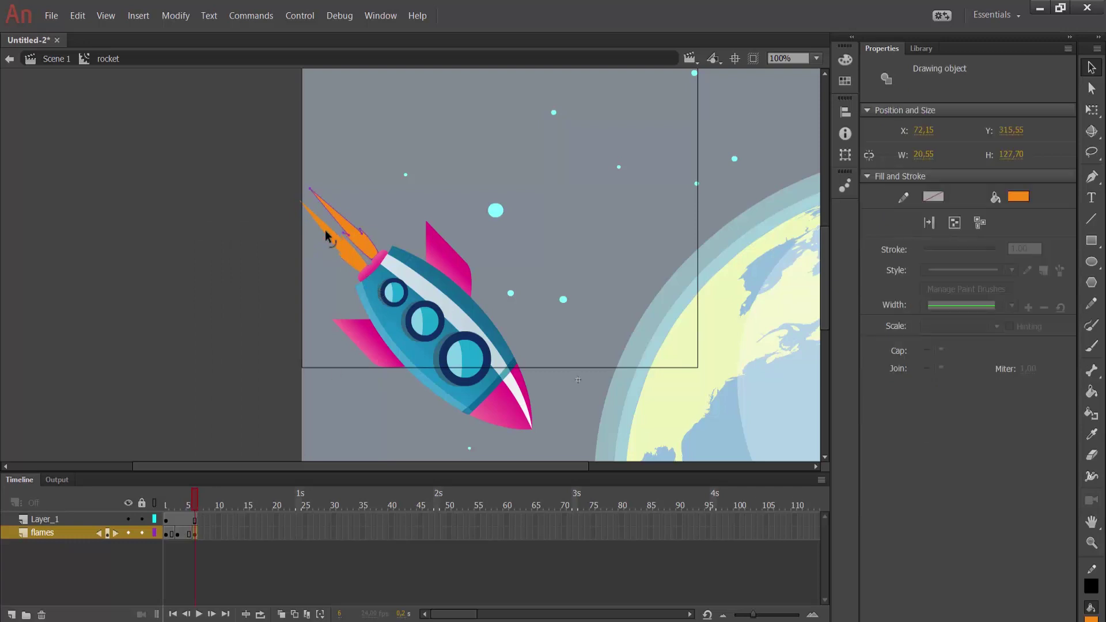
left_click(254, 168)
mouse_move(254, 159)
left_mouse_down()
mouse_move(414, 320)
mouse_move(402, 297)
mouse_move(415, 310)
left_mouse_up()
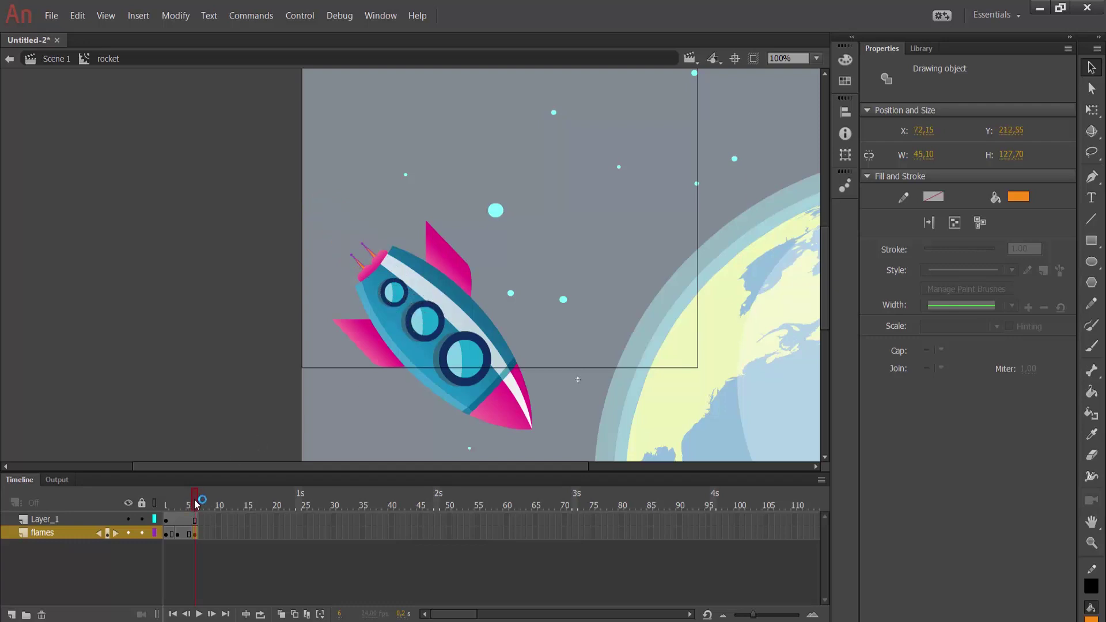
- Play the rocket symbol's timeline from frame 1 to preview the flame animation
mouse_move(196, 497)
left_mouse_down()
mouse_move(146, 506)
mouse_move(192, 507)
left_mouse_up()
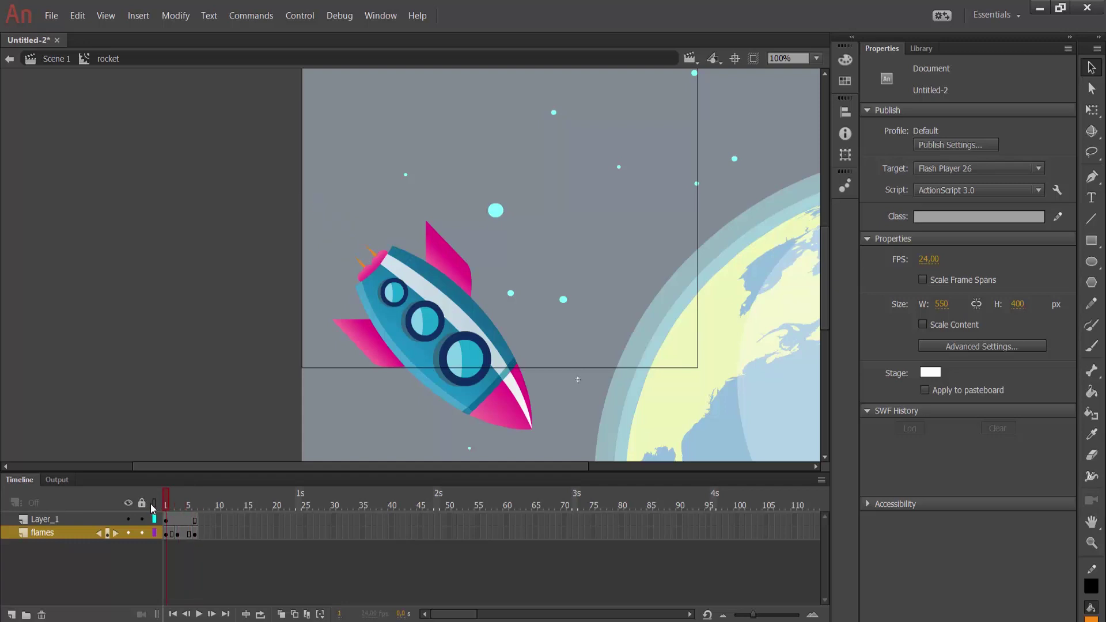
key("Return")
key("Return")
- Shift the last two flames keyframes to frames 4 and 7, extend Layer_1 to frame 7, and preview the animation
left_click(184, 534)
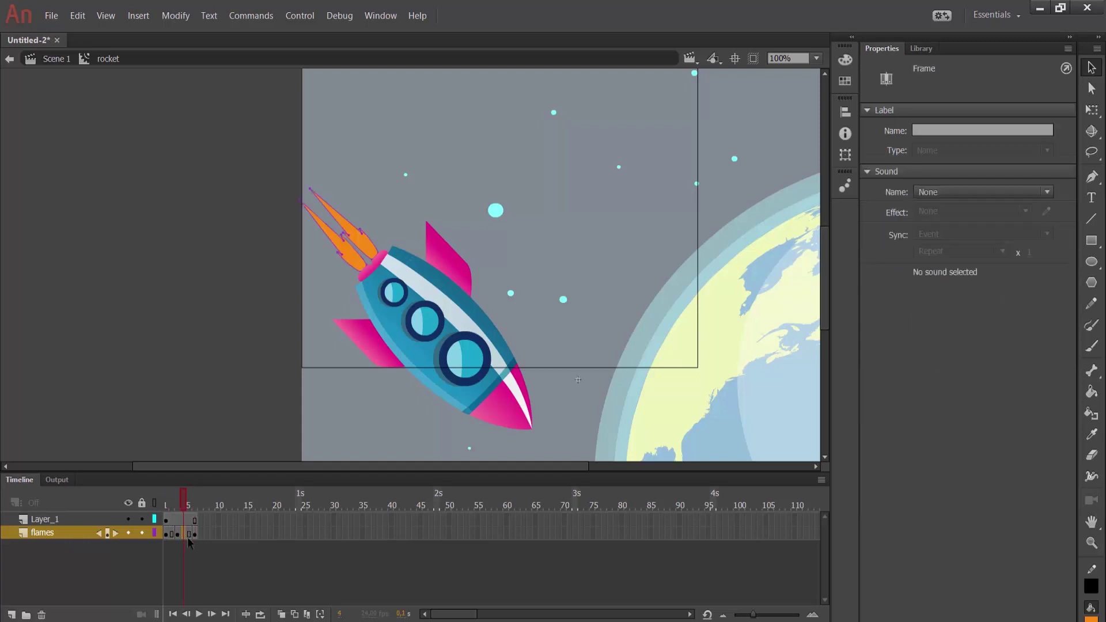
mouse_move(188, 538)
left_mouse_down()
mouse_move(179, 536)
mouse_move(201, 533)
left_mouse_up()
left_click(205, 561)
left_click(201, 521)
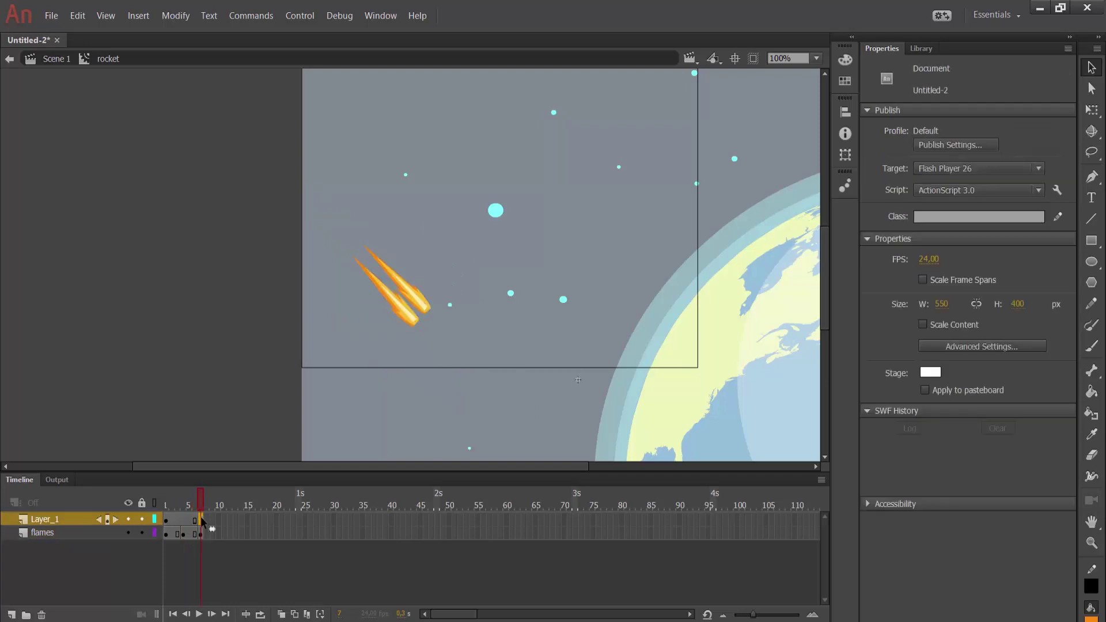
right_click(200, 520)
left_click(249, 212)
left_click(168, 343)
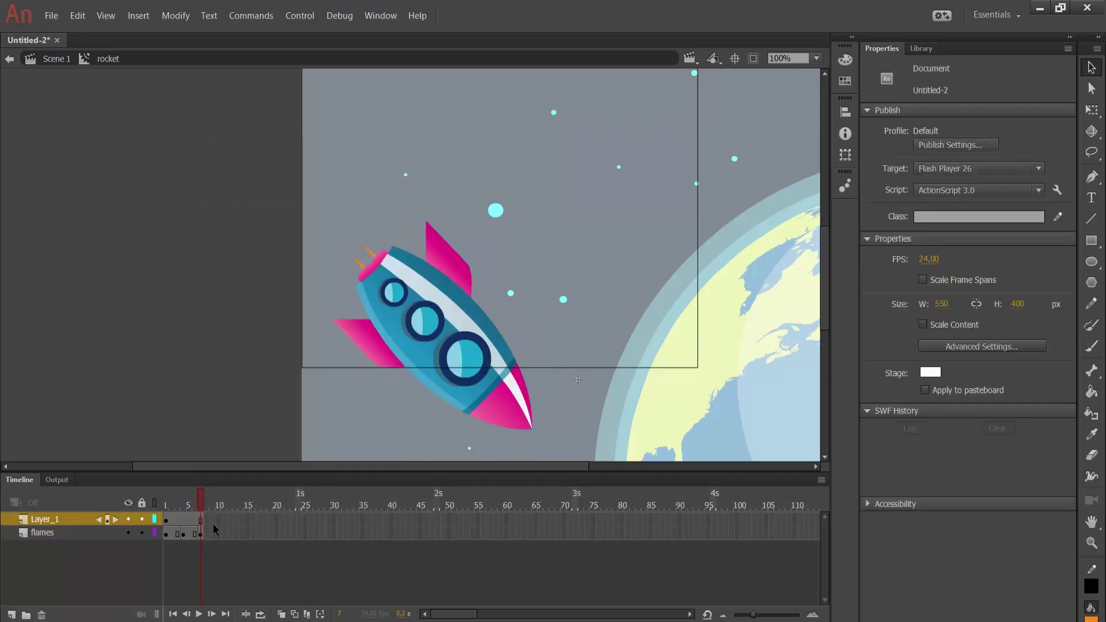
key("Return")
- Leave the rocket symbol and return to Scene 1 with the whole stage in view
left_click(56, 60)
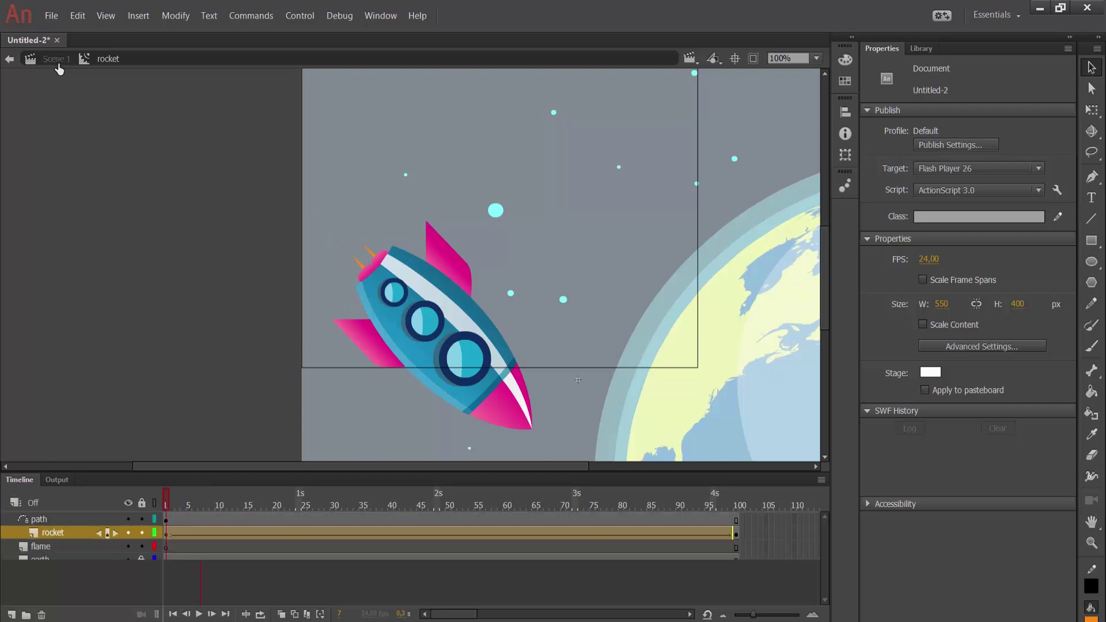
key("ctrl+minus")
key("ctrl+minus")
left_click(171, 342)
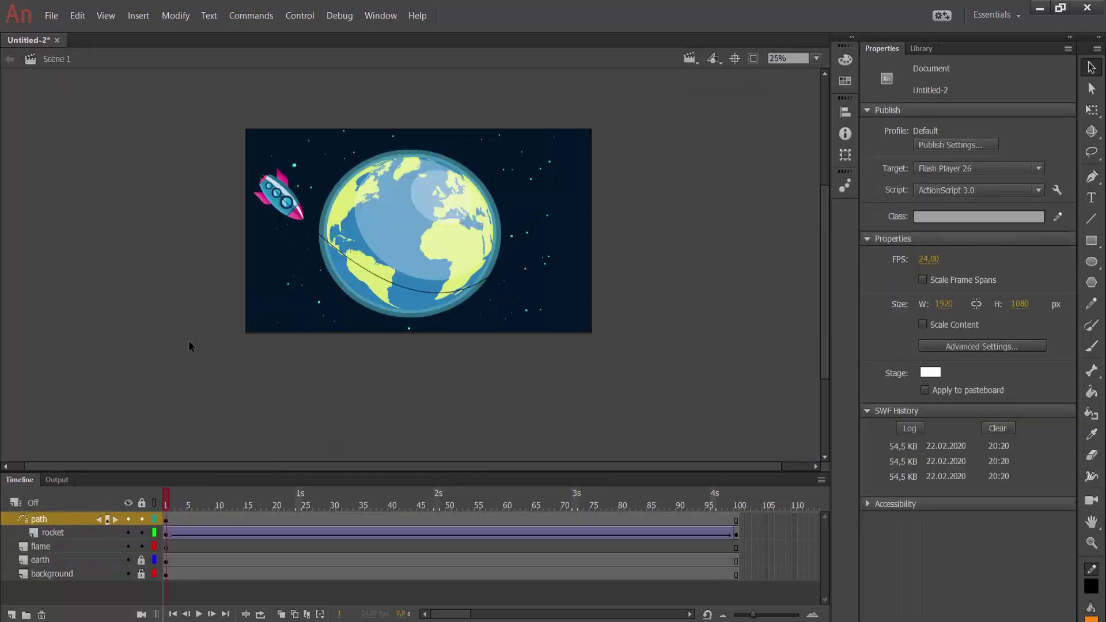
- Test the movie to check the rocket's flight with its flames, and close the player window
left_click(300, 18)
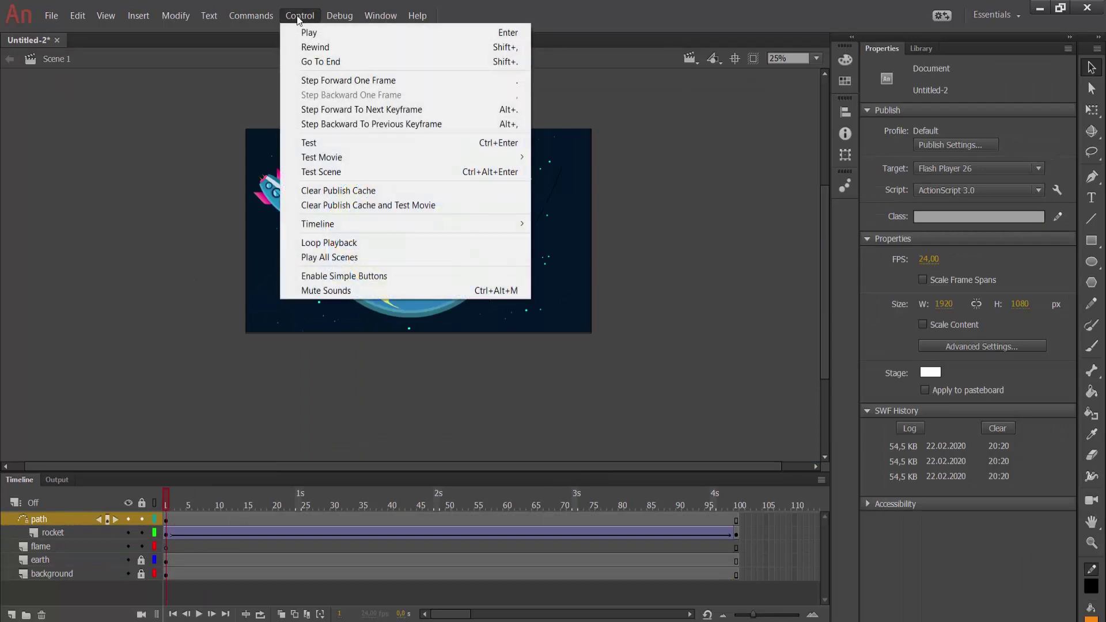
left_click(326, 148)
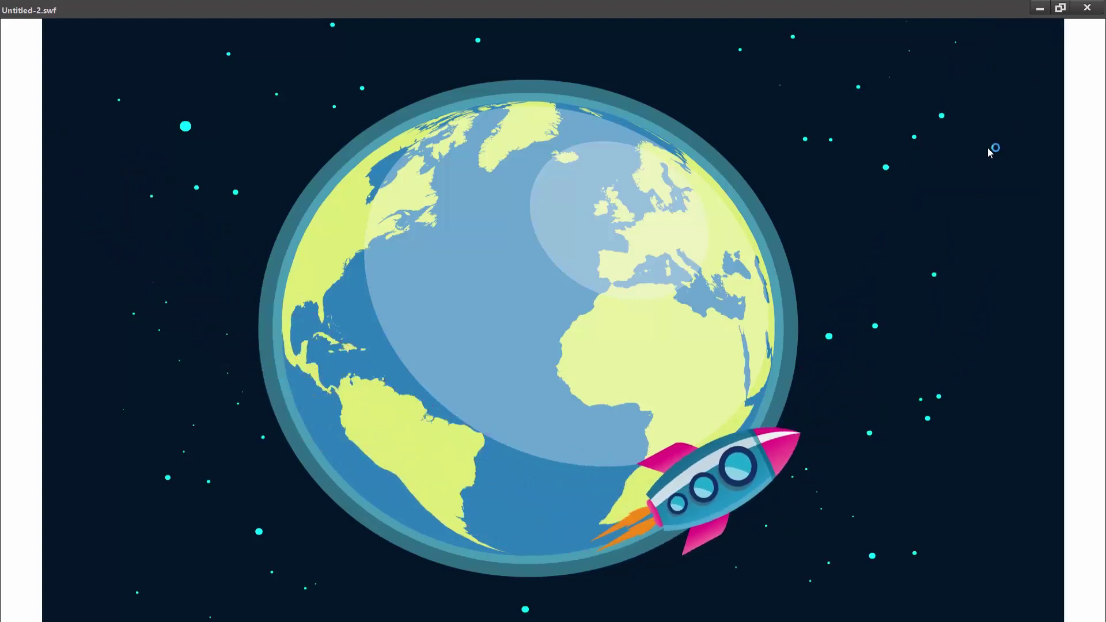
left_click(1091, 10)
- Extend all the layers in Scene 1 to frame 150 by inserting frames, and delete the leftover flame layer
left_click_drag(461, 614, 489, 617)
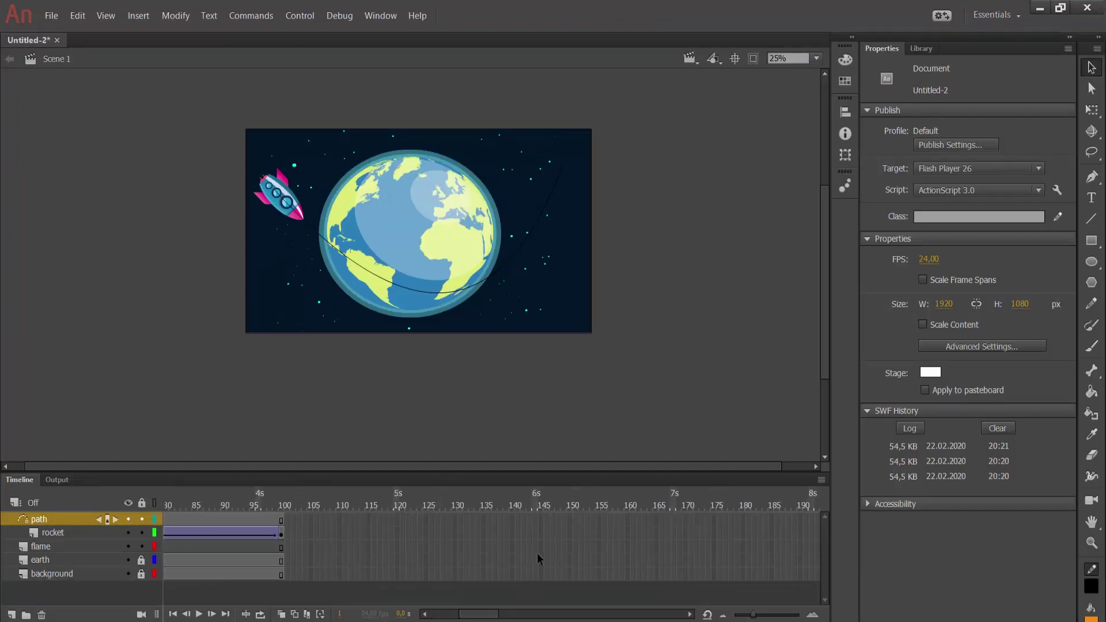
left_click(281, 533)
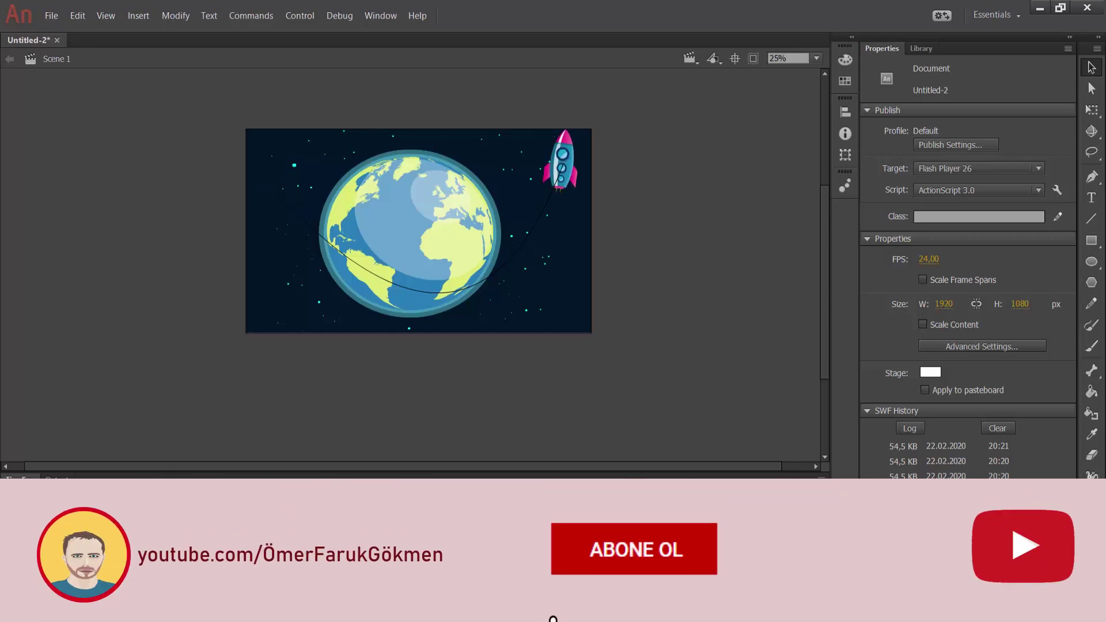
right_click(570, 482)
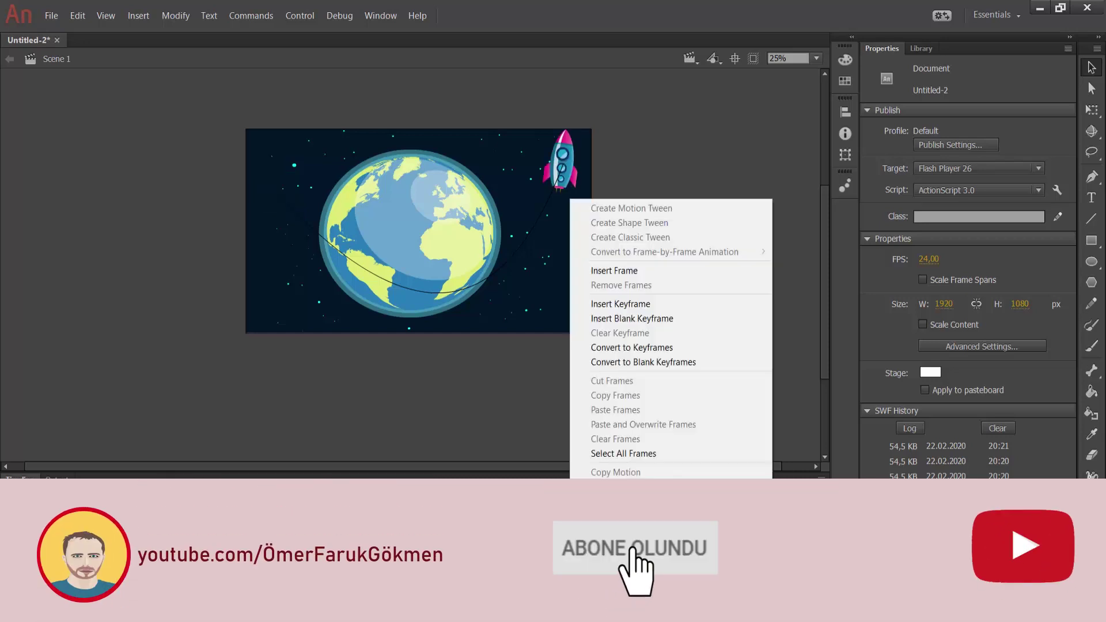
left_click(611, 268)
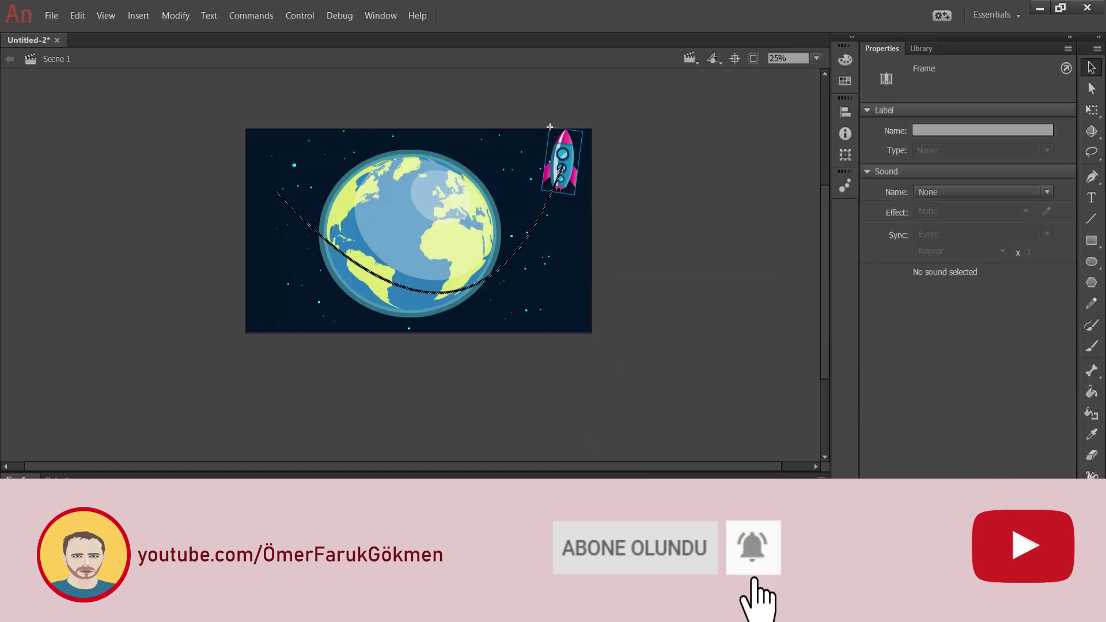
left_click(47, 548)
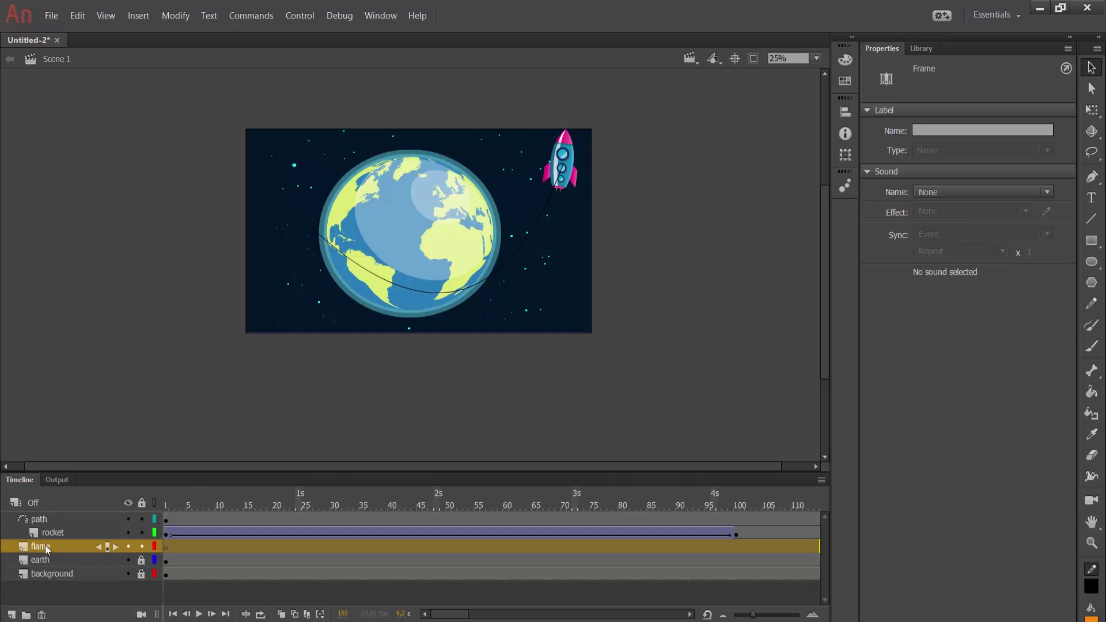
left_click(42, 616)
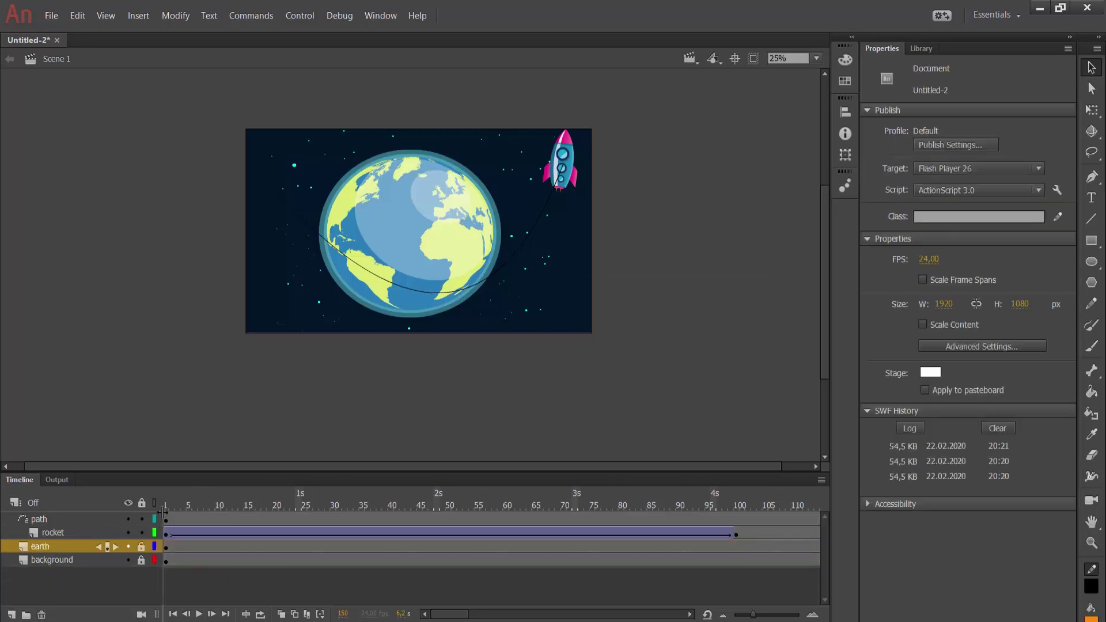
- Check the rocket on the stage at frames 100 and 150 of the main timeline
scroll(449, 614, "right", 3)
scroll(438, 614, "left", 6)
scroll(580, 500, "right", 3)
left_click_drag(293, 503, 330, 510)
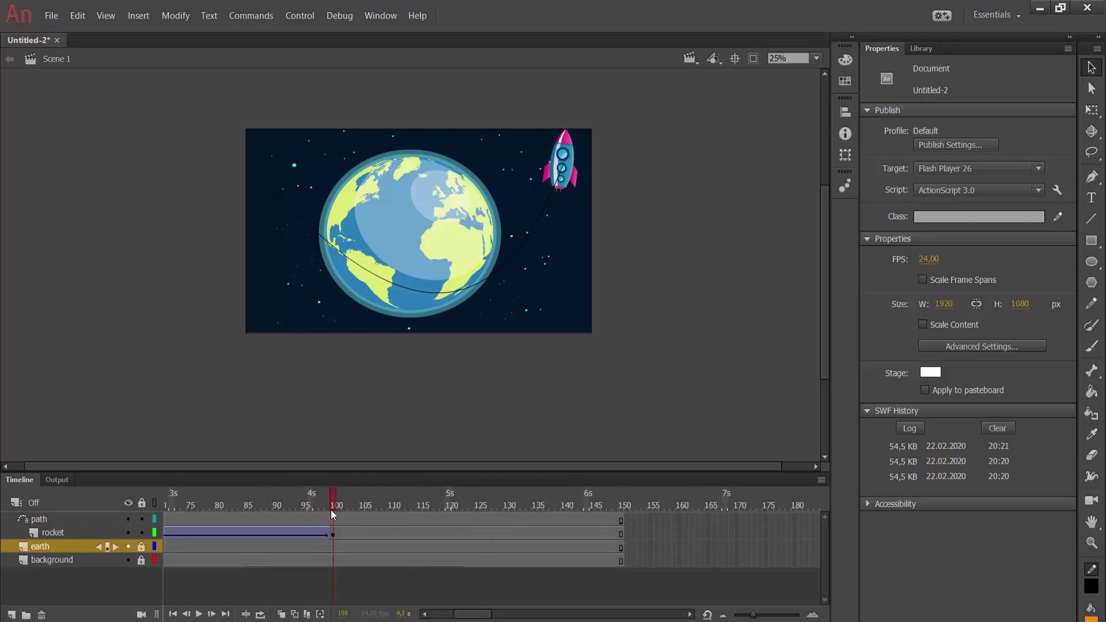
left_click(333, 534)
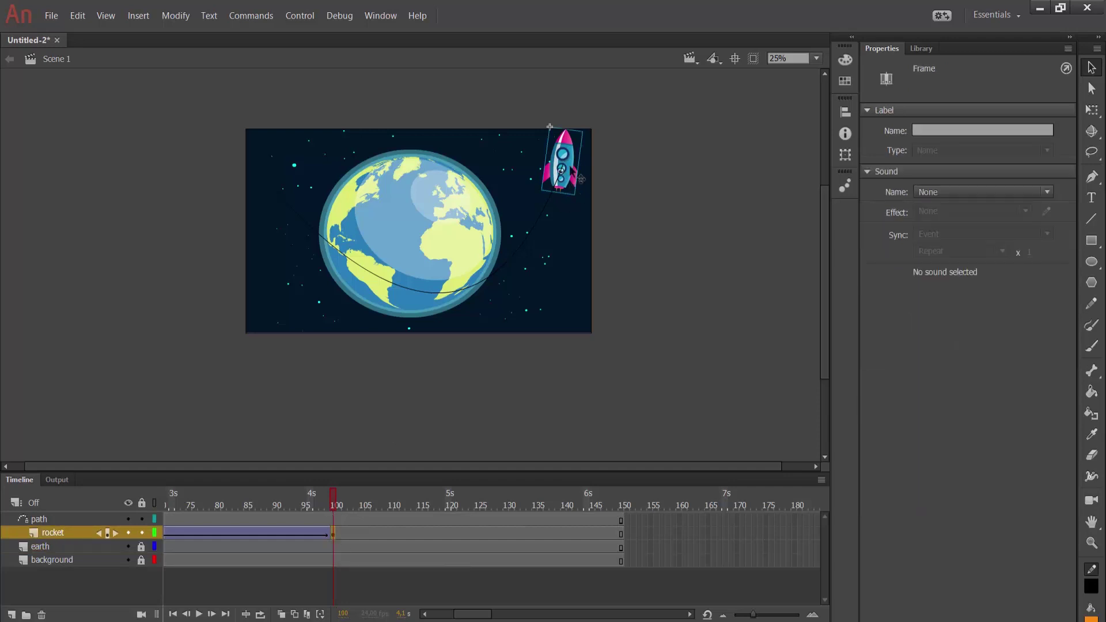
left_click(622, 505)
key("q")
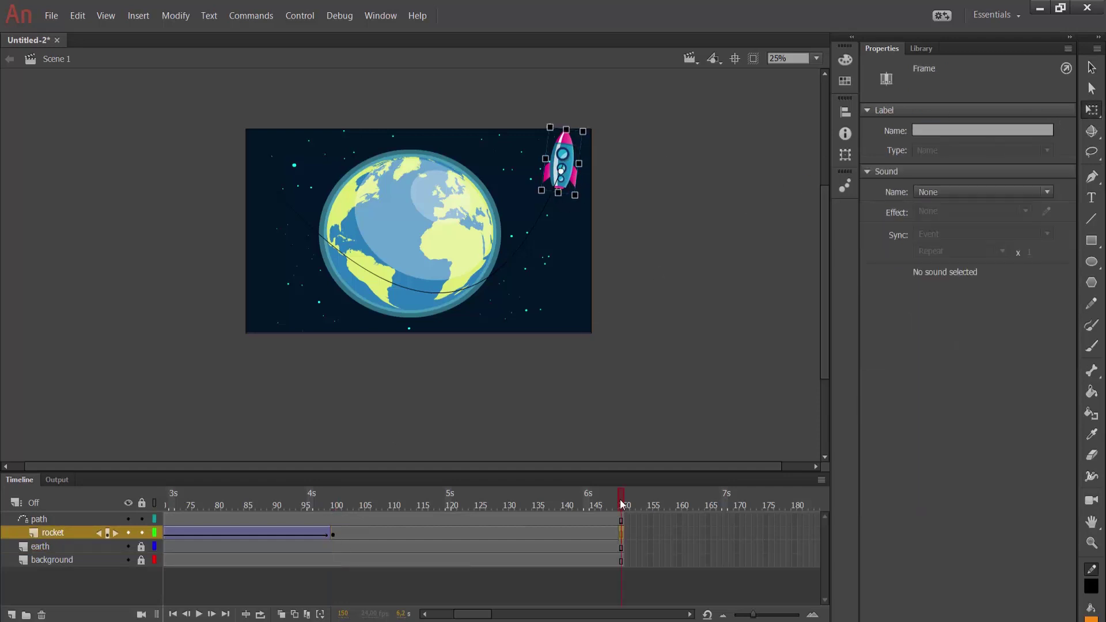
- Test the extended movie in a maximized player window and close it
key("ctrl+Return")
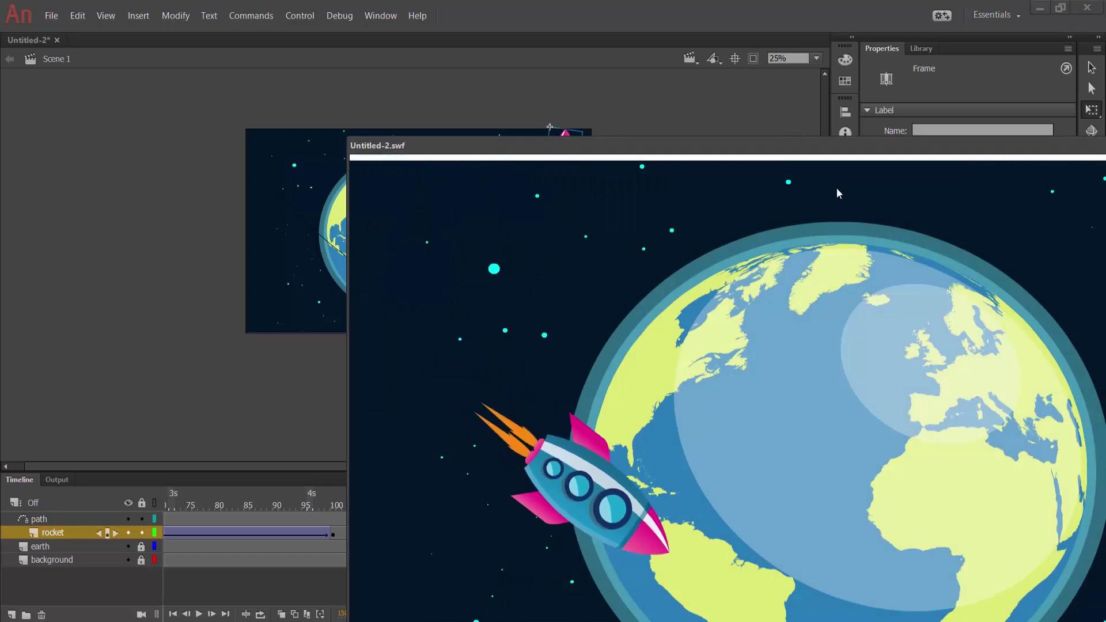
double_click(789, 148)
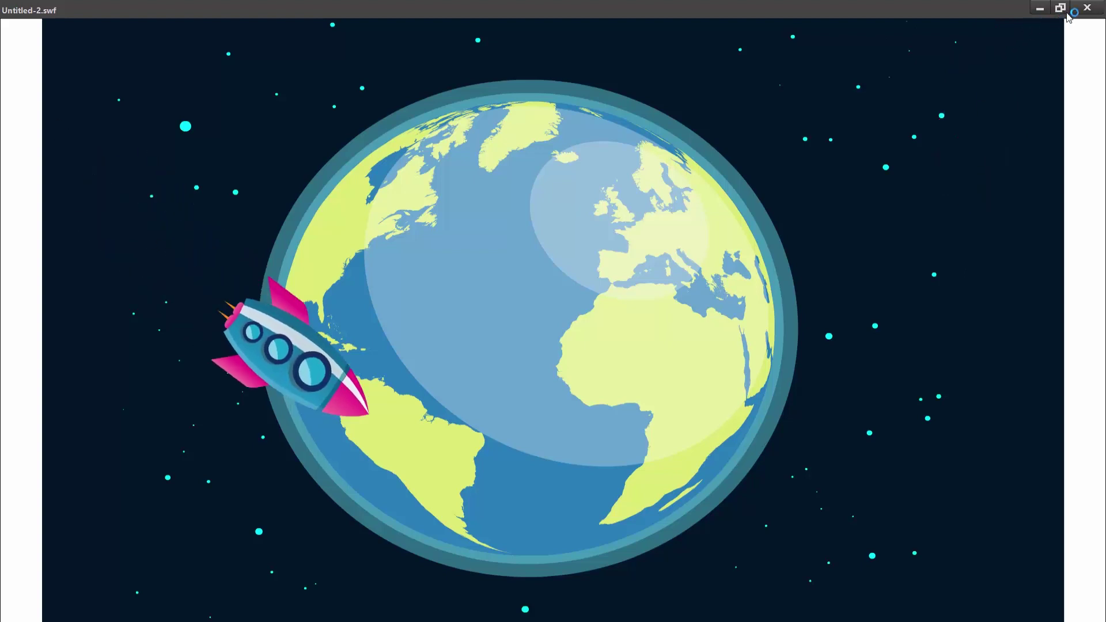
left_click(1087, 9)
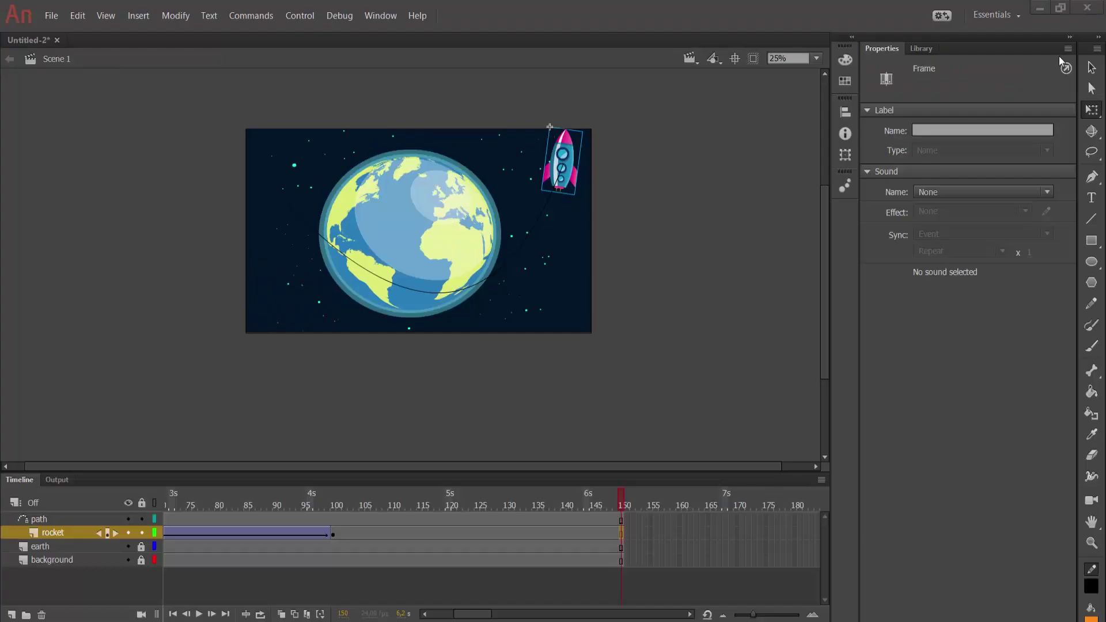
- Scrub the main timeline back to frame 1 to review the rocket's movement along the guide path
left_click_drag(576, 501, 401, 493)
left_click_drag(471, 614, 435, 614)
left_click_drag(806, 501, 435, 509)
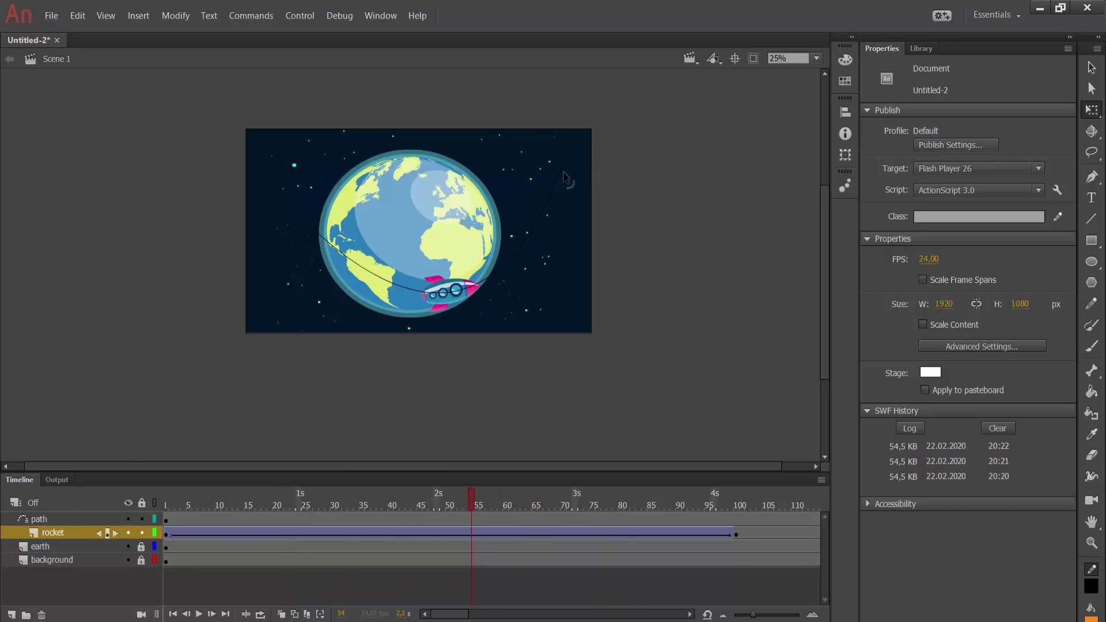
left_click_drag(500, 501, 137, 391)
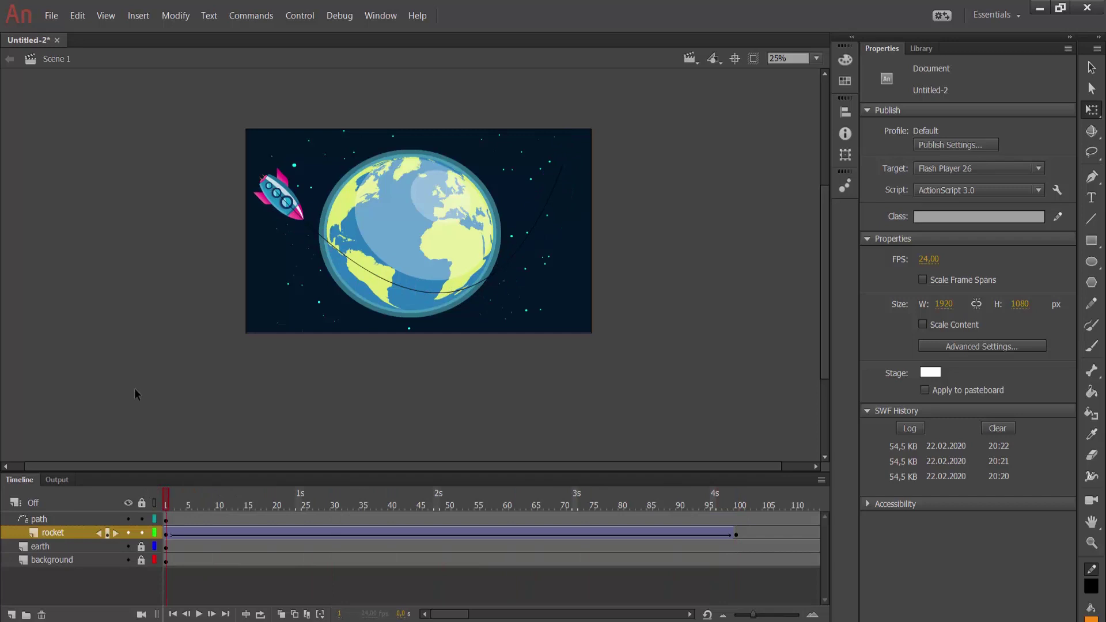